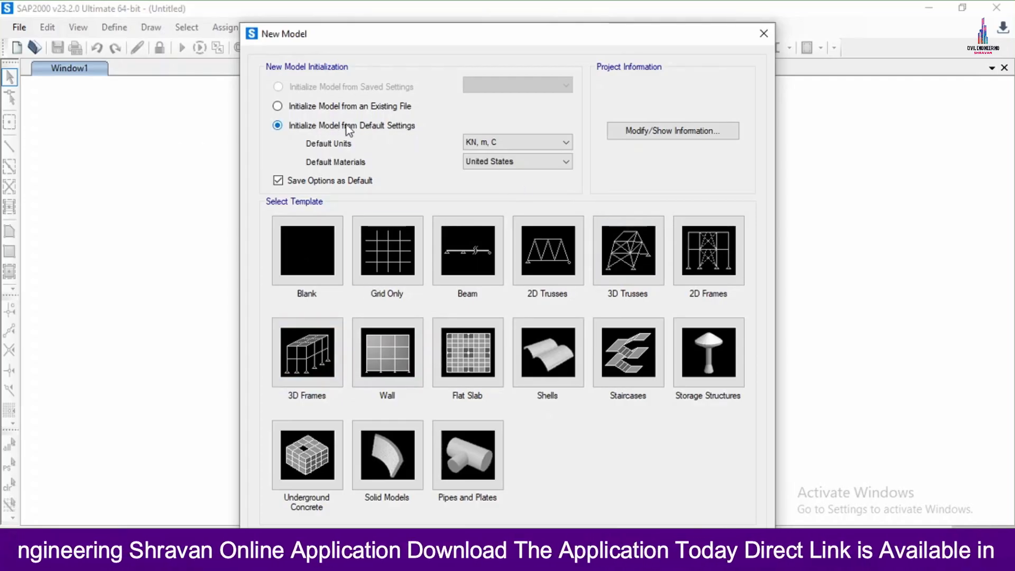
# - Set the new model's default materials to India and choose the 3D Frames template
pyautogui.click(506, 167)
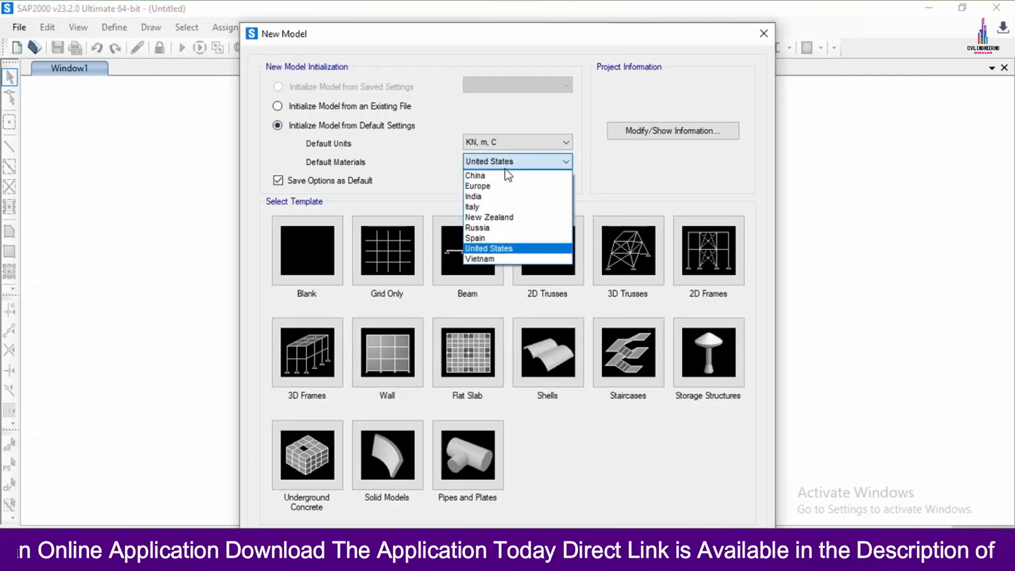
pyautogui.click(499, 203)
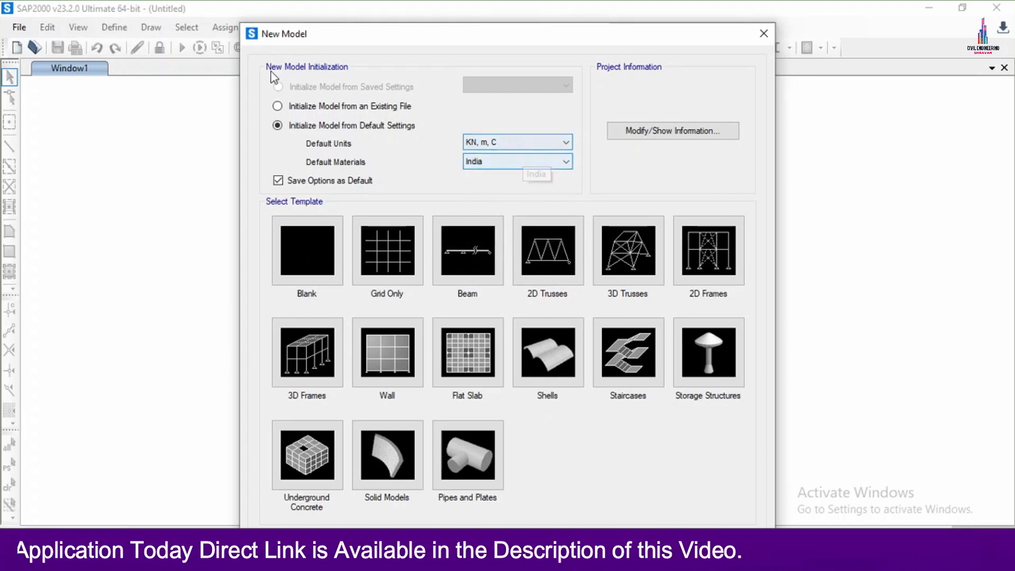
pyautogui.click(328, 350)
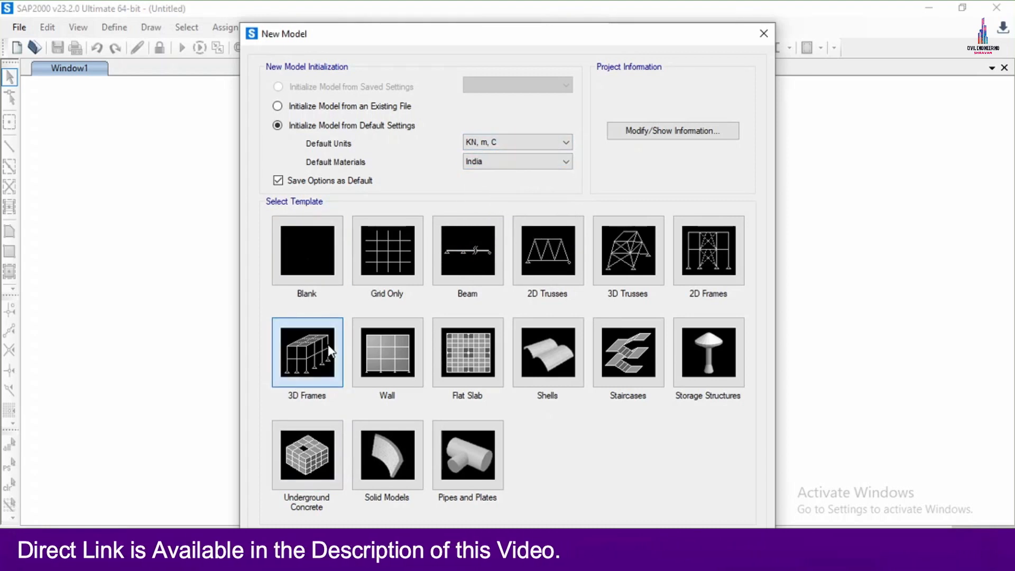
# - Define the open frame building with 6 stories and 5 bays in both X and Y, each bay 3 m wide
pyautogui.doubleClick(533, 204)
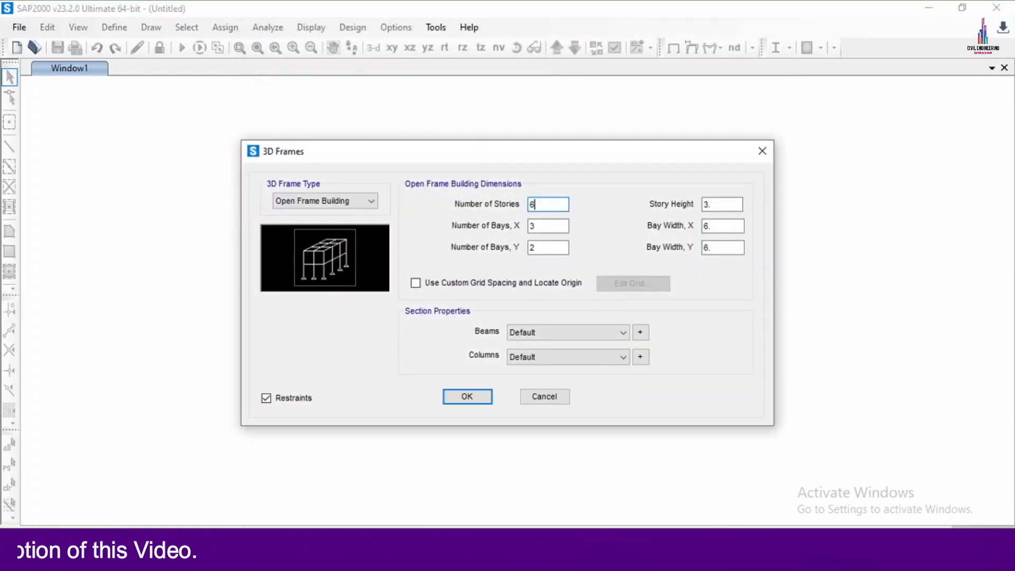
pyautogui.write('6')
pyautogui.press('Tab')
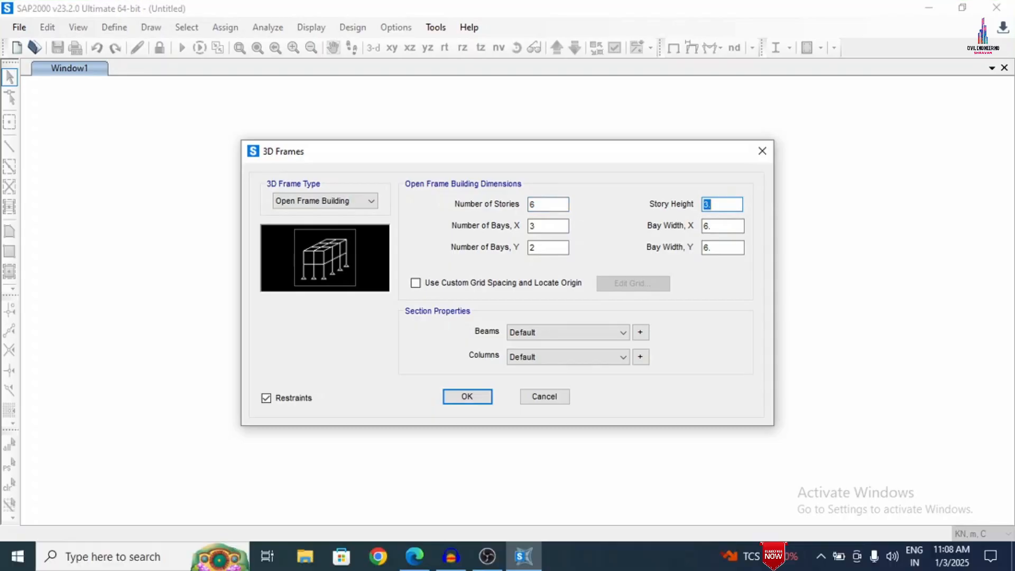
pyautogui.press('Tab')
pyautogui.press('Tab')
pyautogui.write('3')
pyautogui.press('Tab')
pyautogui.write('5')
pyautogui.press('Tab')
pyautogui.write('3')
pyautogui.click(442, 289)
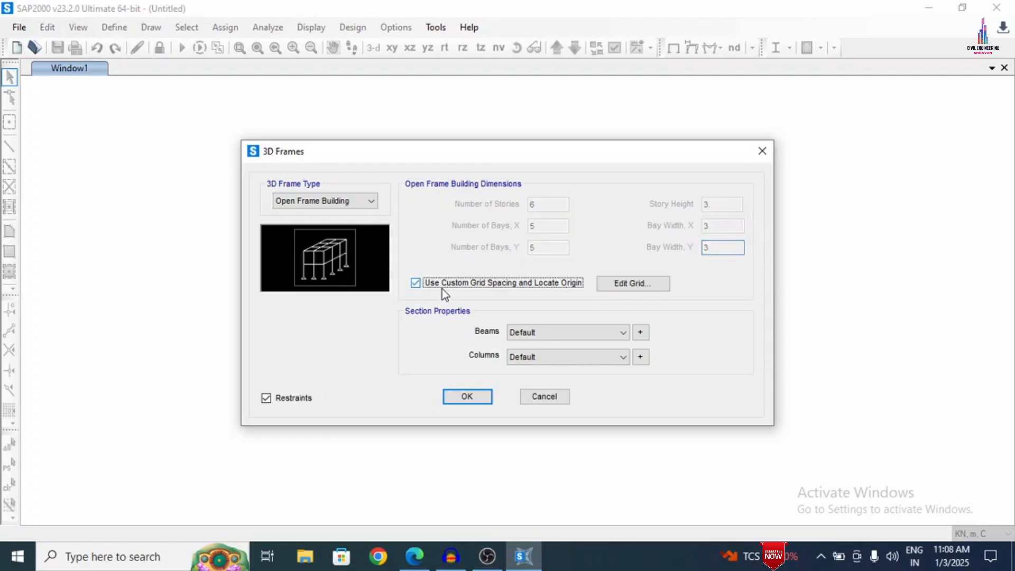
pyautogui.click(441, 288)
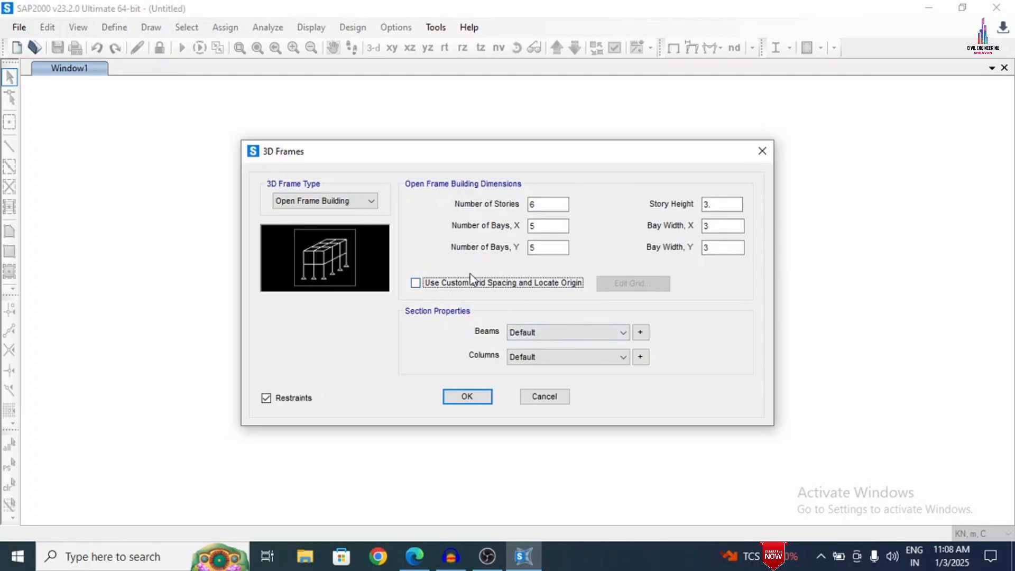
pyautogui.click(568, 331)
pyautogui.click(561, 346)
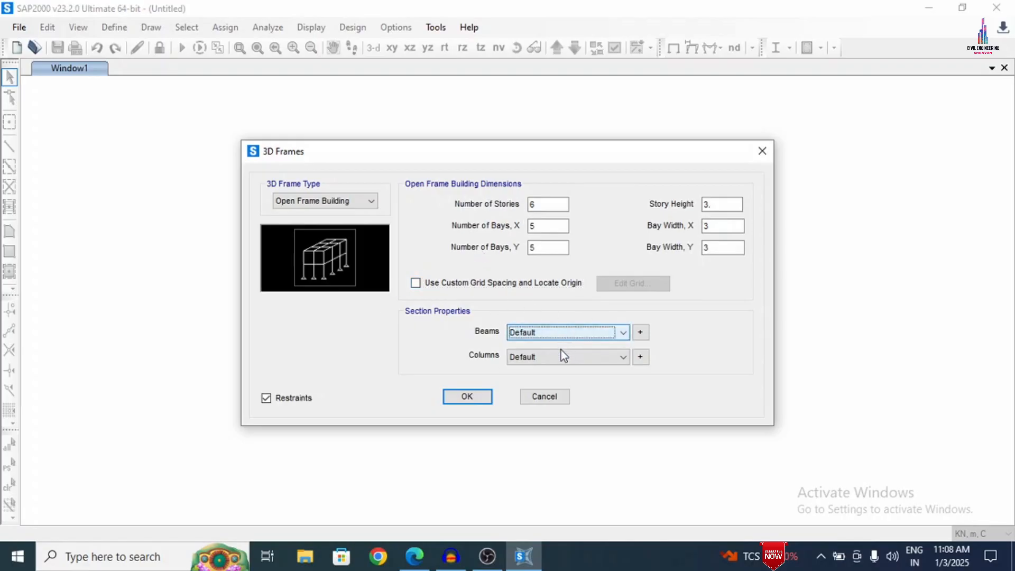
pyautogui.click(560, 357)
pyautogui.click(561, 365)
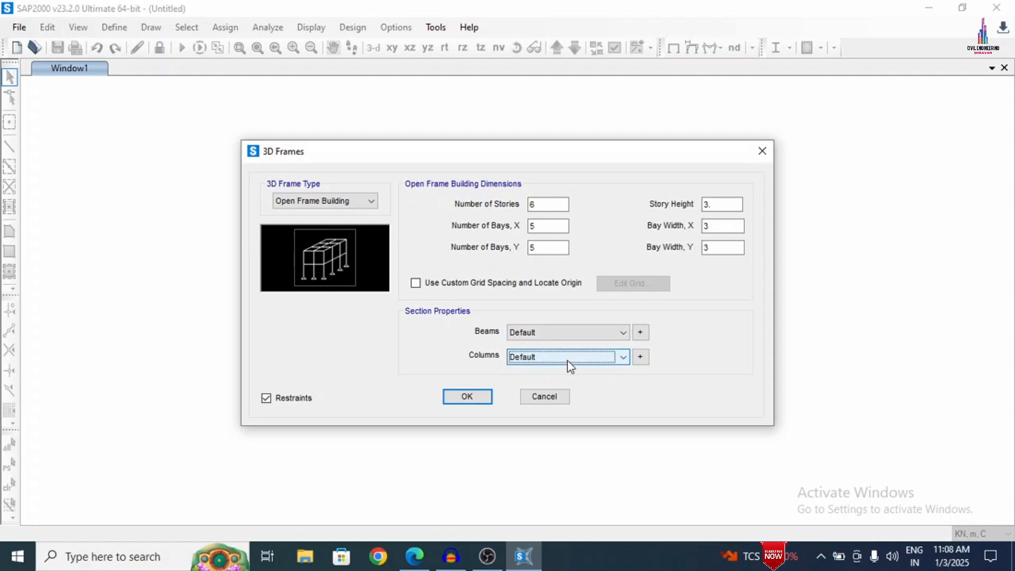
# - Start a new rectangular concrete frame section property for the beams
pyautogui.click(641, 334)
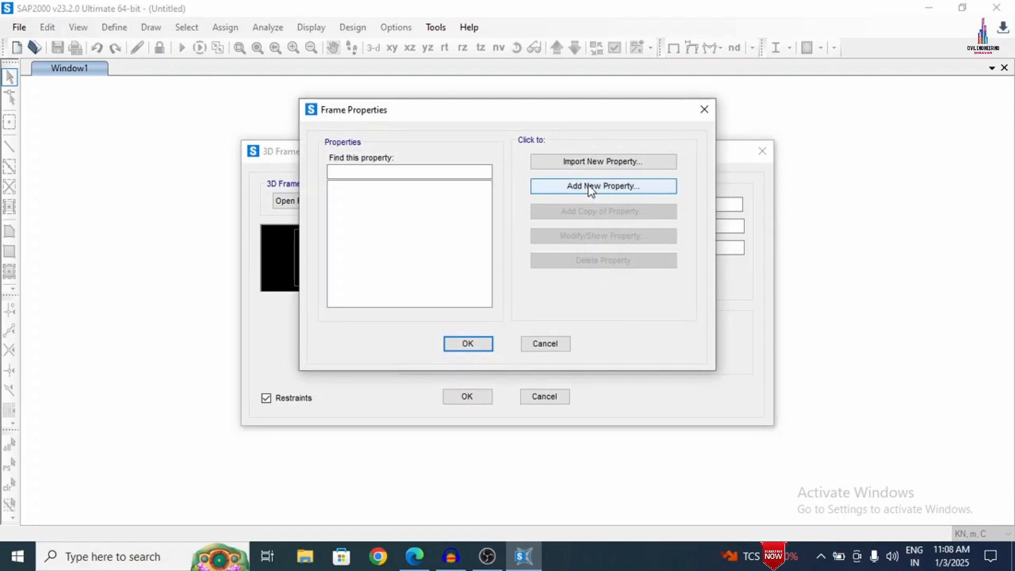
pyautogui.click(590, 187)
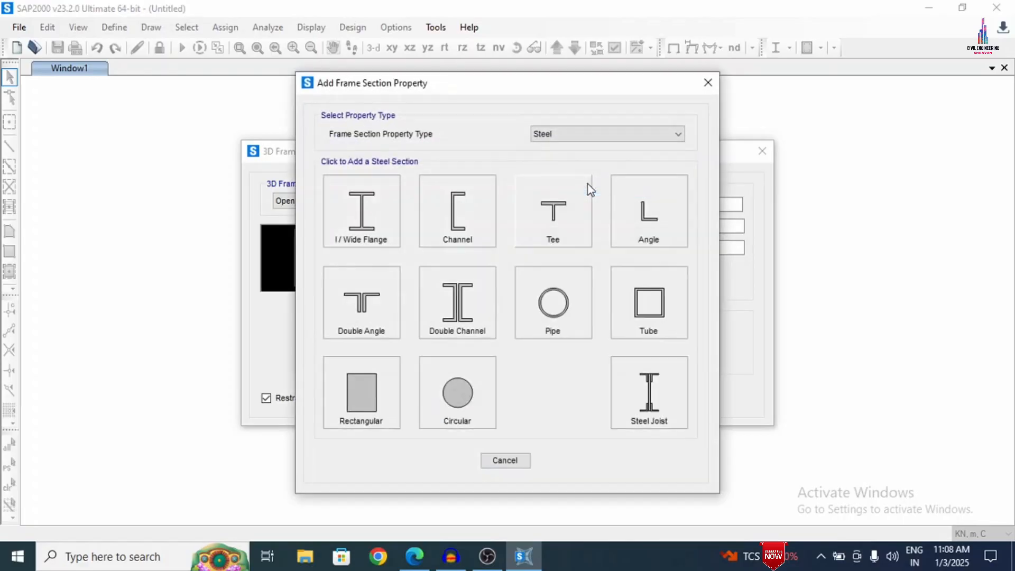
pyautogui.click(569, 136)
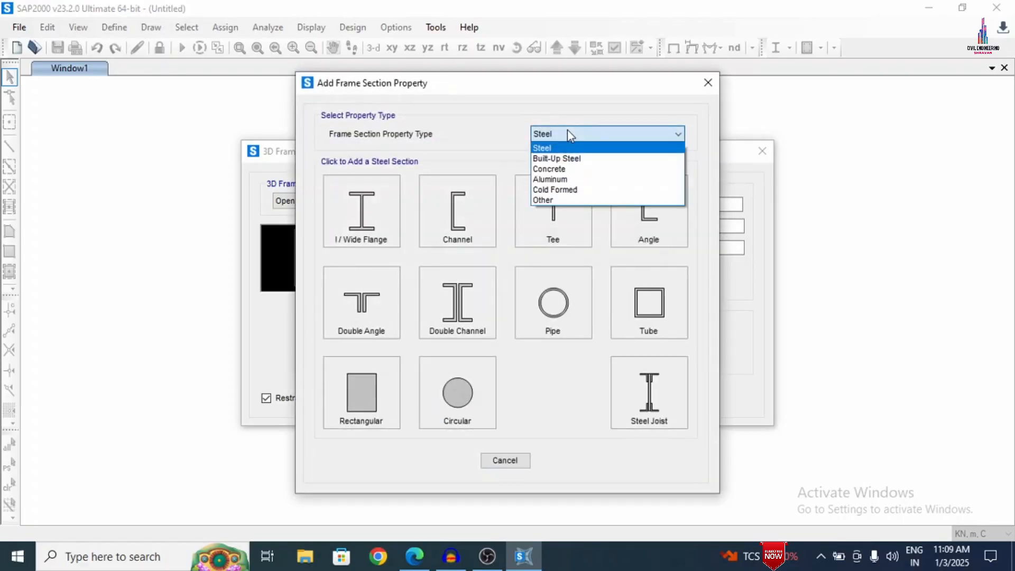
pyautogui.click(565, 169)
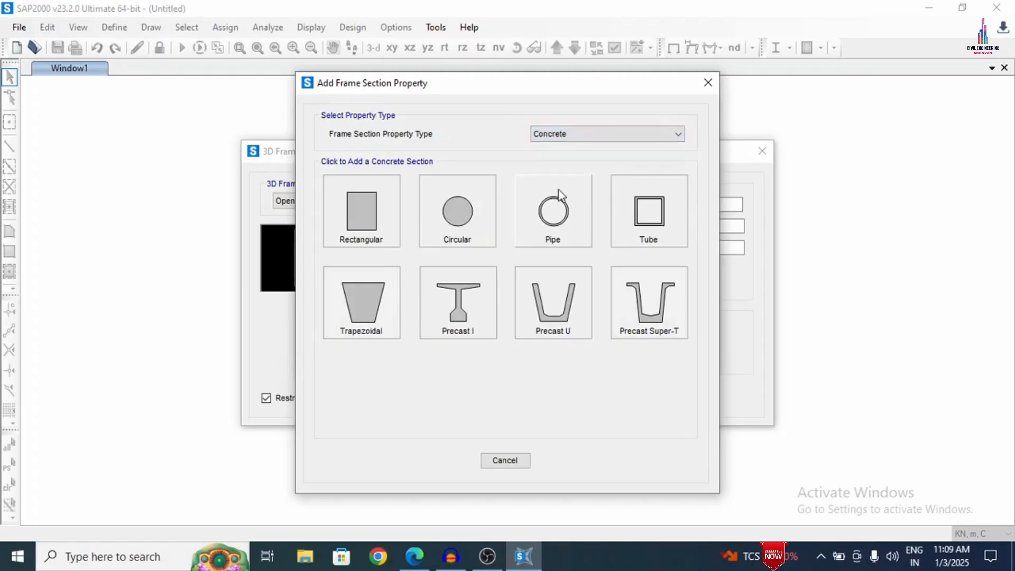
pyautogui.click(351, 215)
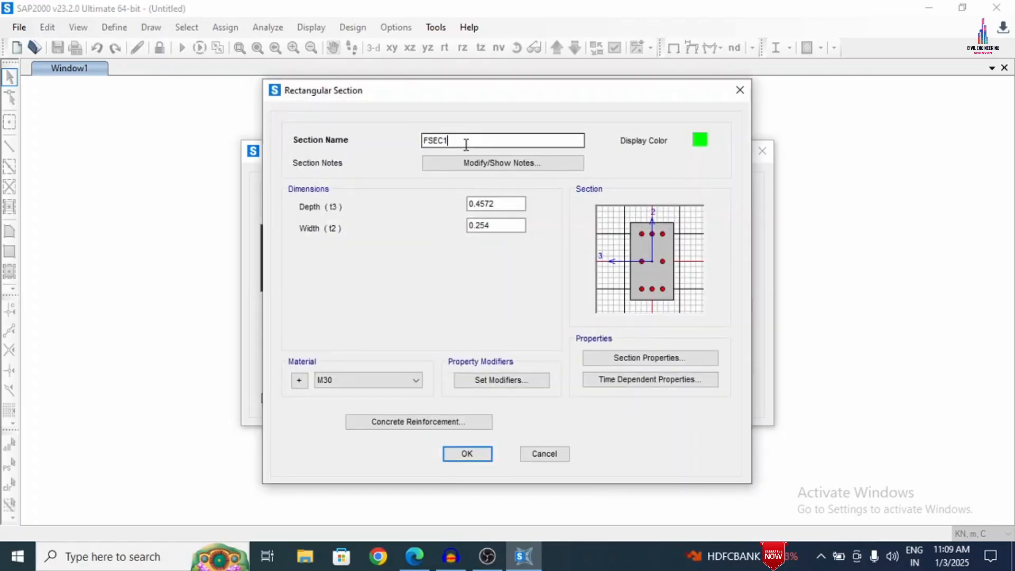
# - Name the rectangular section Beam
pyautogui.moveTo(466, 144); pyautogui.dragTo(348, 117)
pyautogui.press('BackSpace')
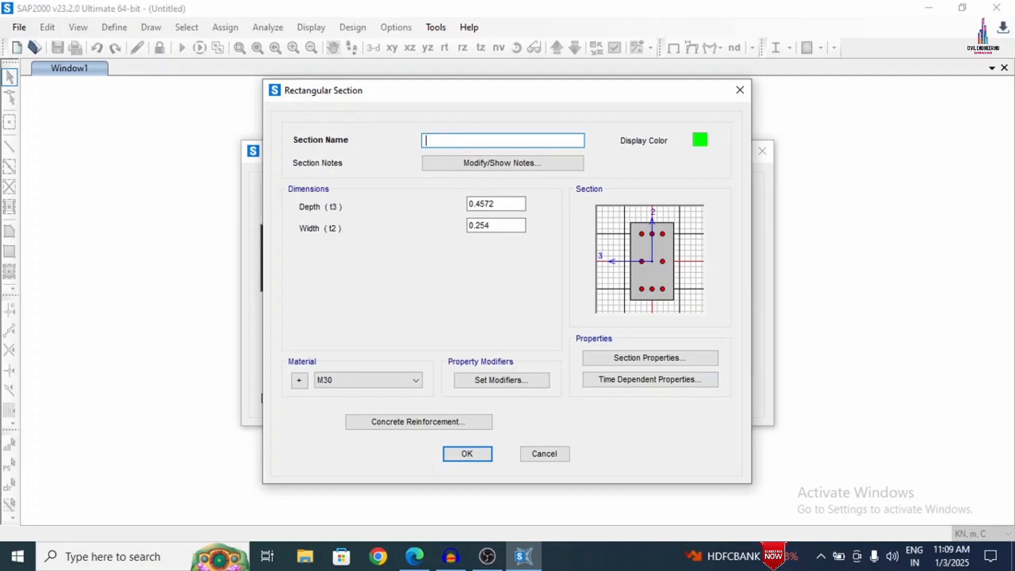
pyautogui.write('Bea')
pyautogui.press('BackSpace')
pyautogui.press('BackSpace')
pyautogui.press('BackSpace')
pyautogui.write('Beam')
# - Set the beam section's depth to 0.46 m and its width to 0.3 m
pyautogui.moveTo(497, 204); pyautogui.dragTo(482, 200)
pyautogui.write('6')
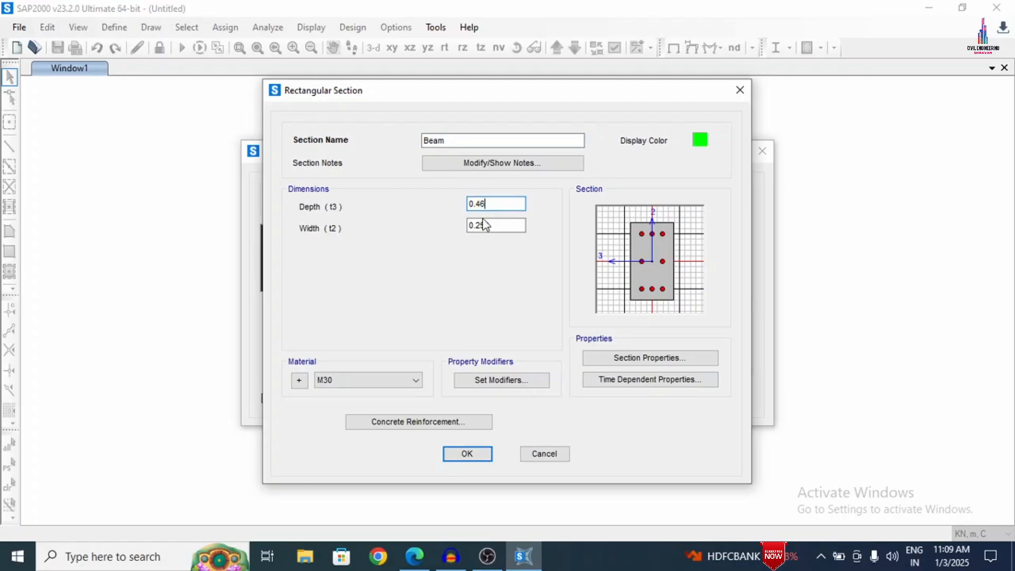
pyautogui.click(491, 224)
pyautogui.press('BackSpace')
pyautogui.press('BackSpace')
pyautogui.press('BackSpace')
pyautogui.write('3')
pyautogui.click(410, 380)
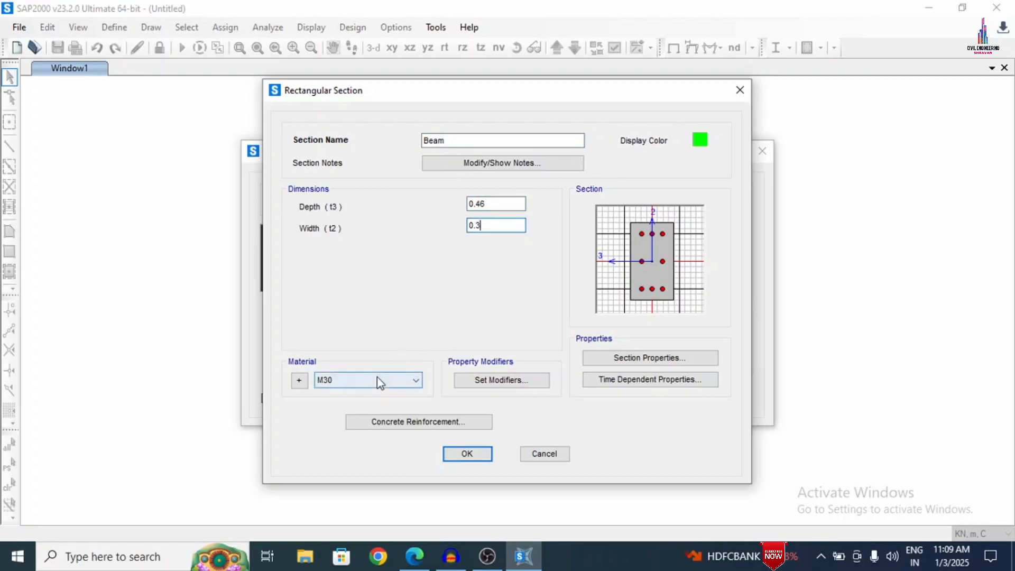
pyautogui.click(380, 380)
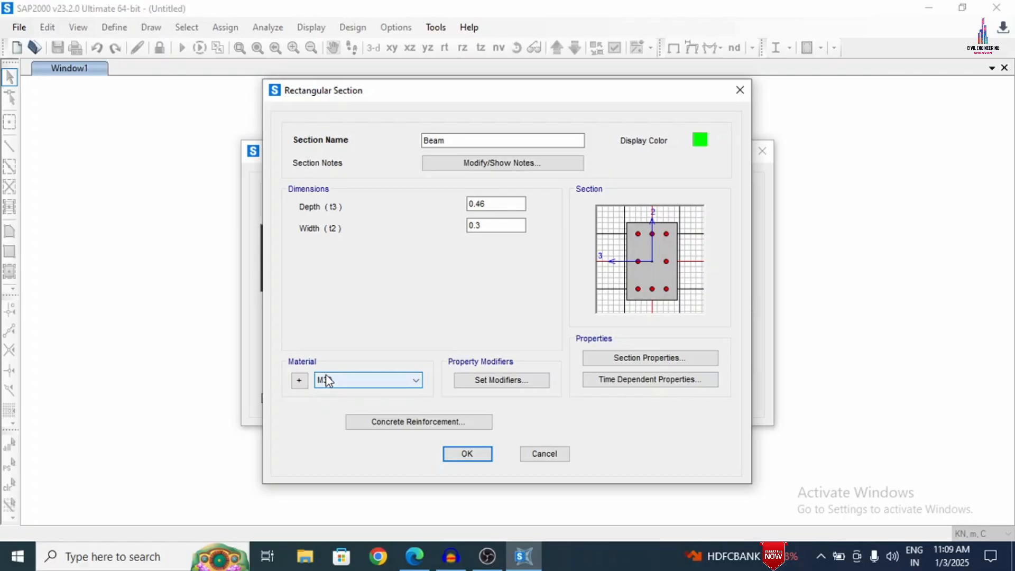
# - From the beam's concrete reinforcement data, add a new rebar material with region India, Indian standard and HYSD Grade 500
pyautogui.click(476, 422)
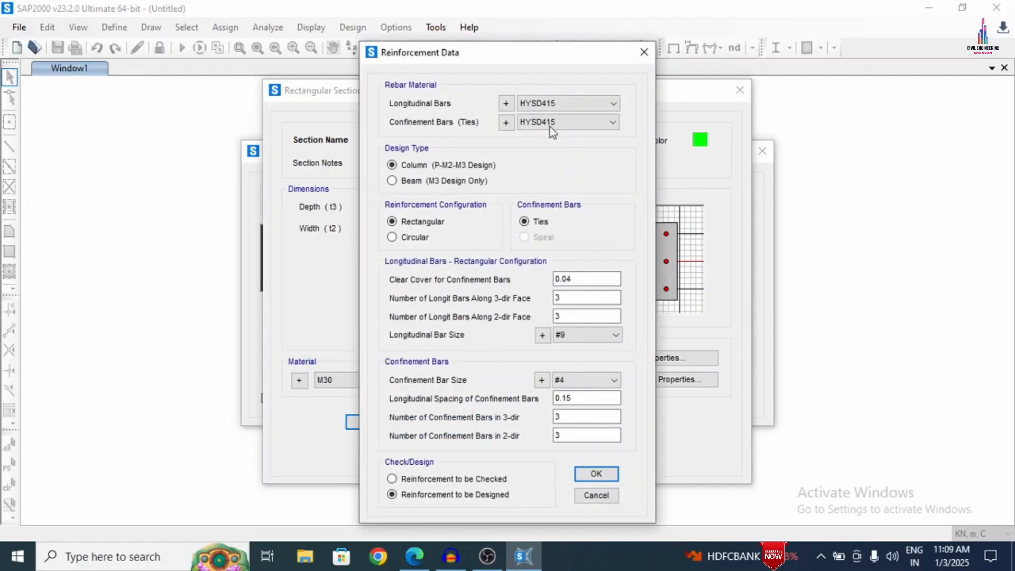
pyautogui.click(557, 103)
pyautogui.click(557, 104)
pyautogui.click(506, 104)
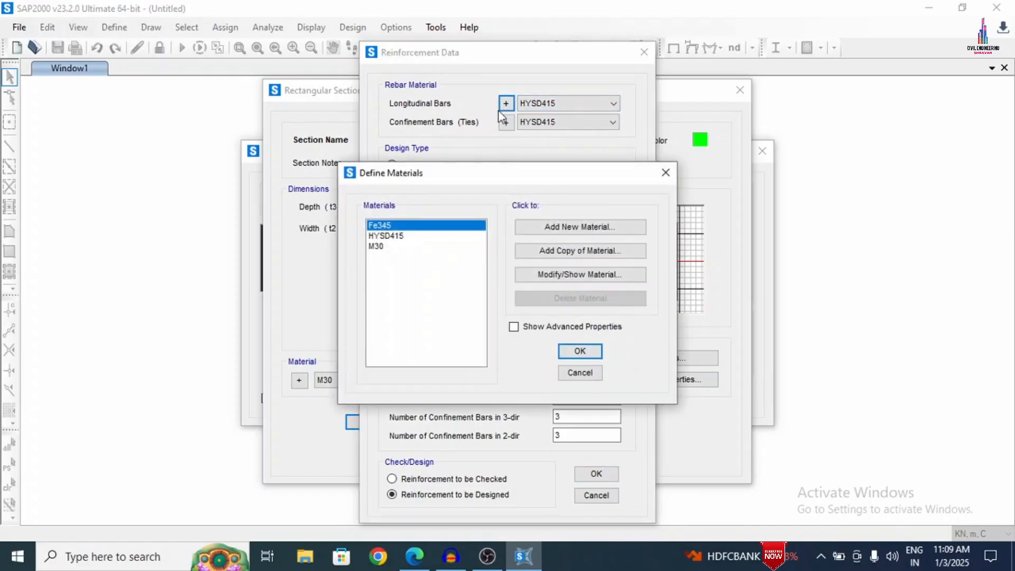
pyautogui.click(581, 226)
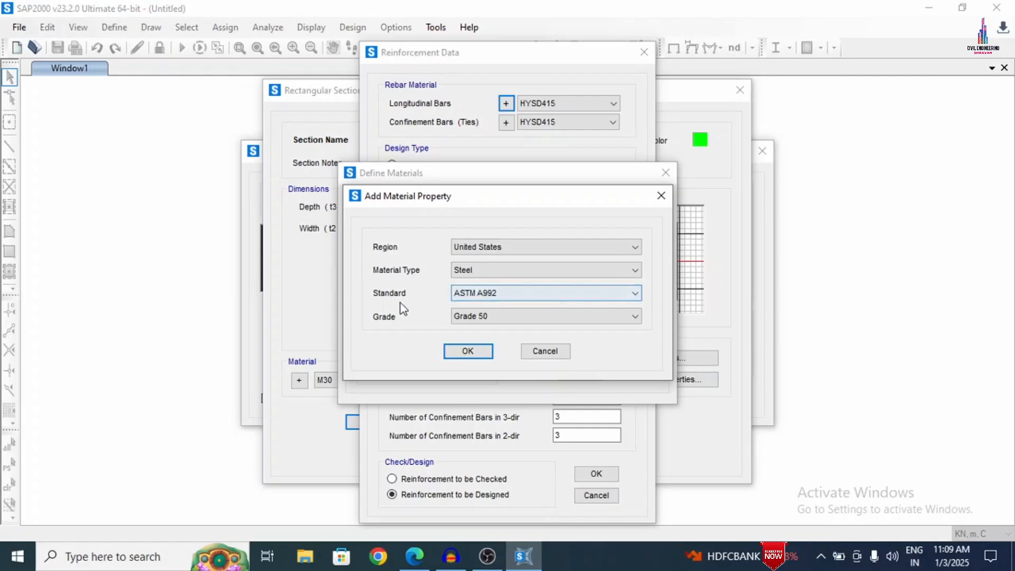
pyautogui.click(521, 247)
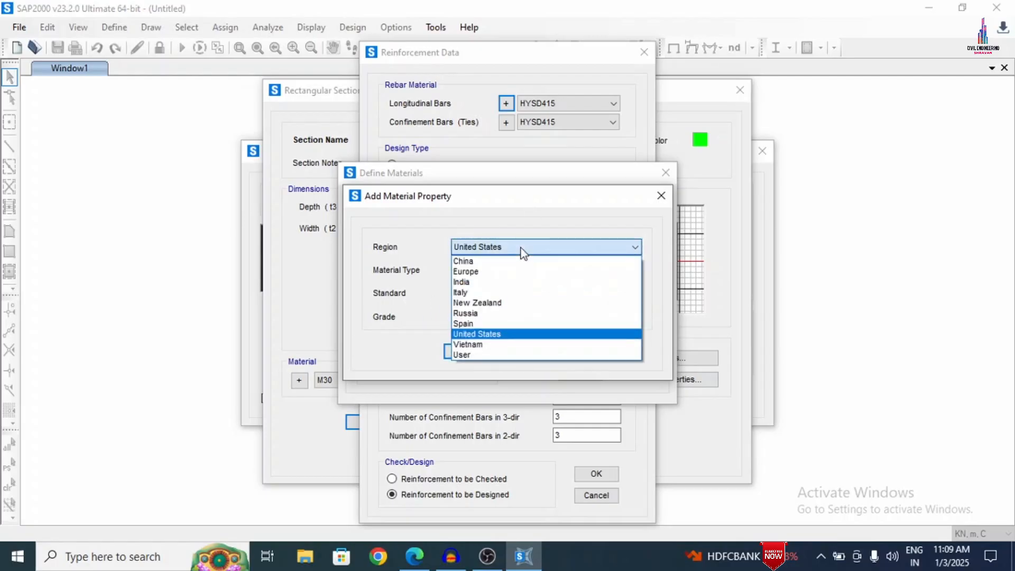
pyautogui.click(519, 282)
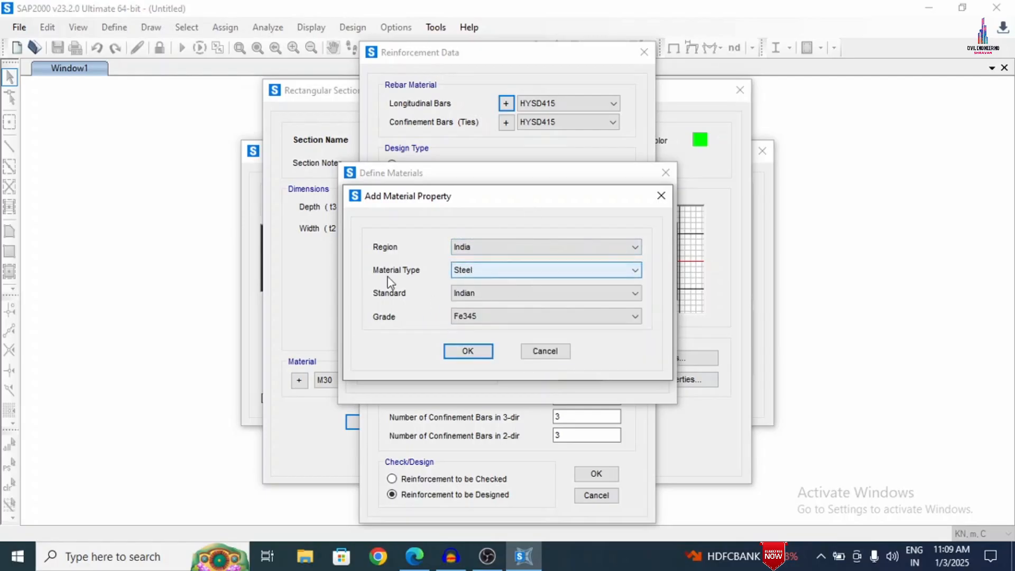
pyautogui.click(465, 270)
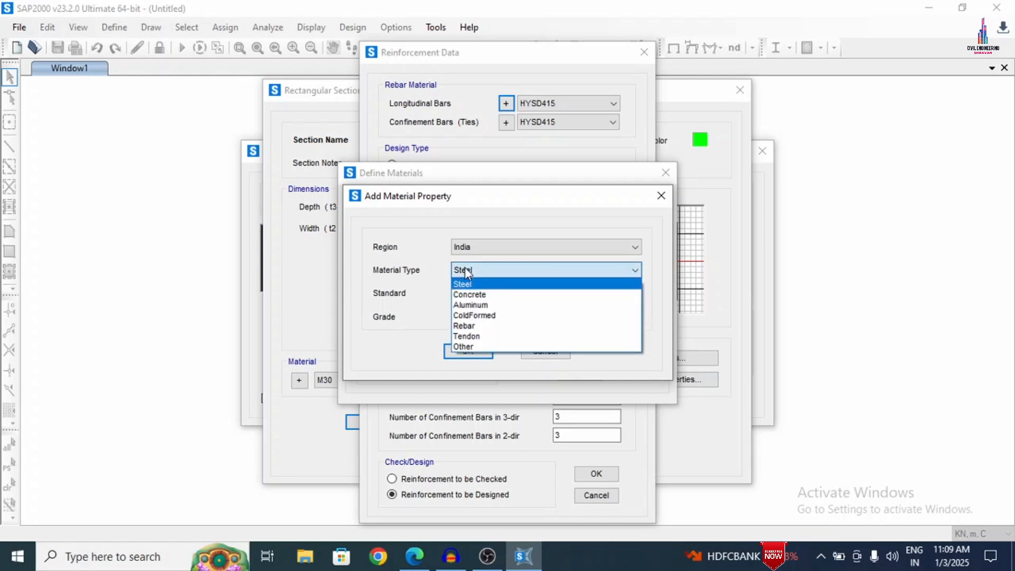
pyautogui.click(471, 326)
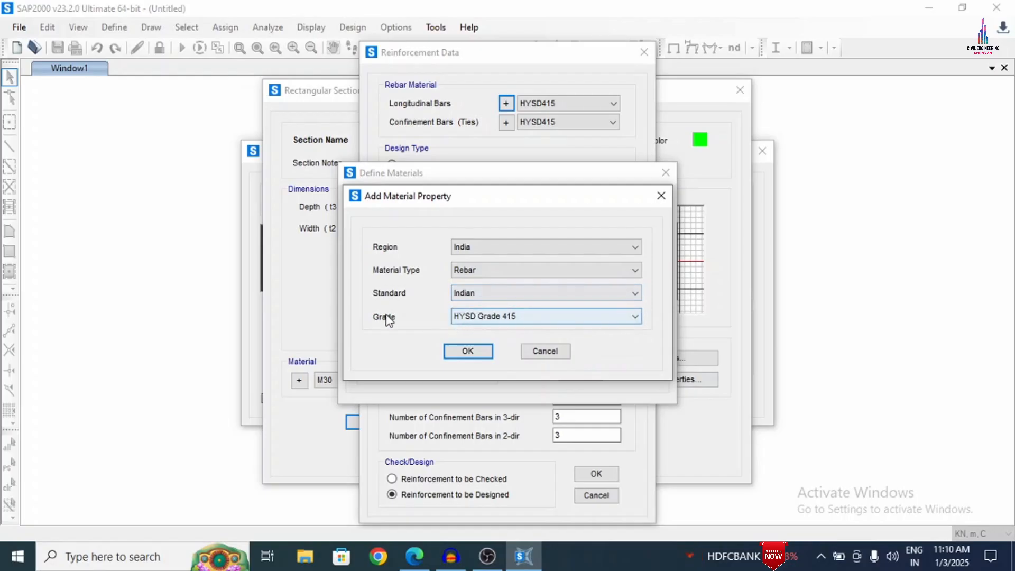
pyautogui.click(570, 316)
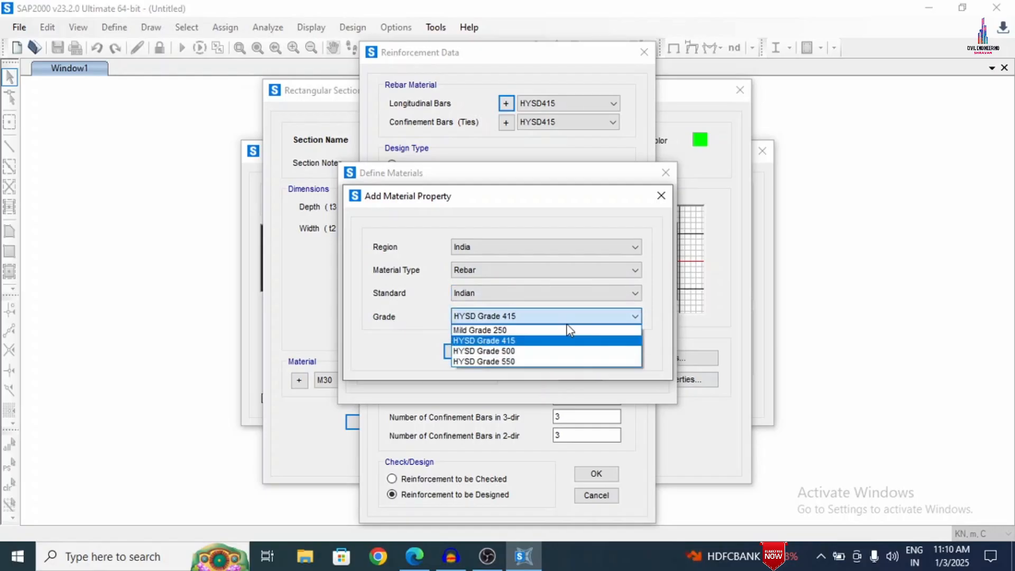
pyautogui.click(489, 351)
pyautogui.click(480, 357)
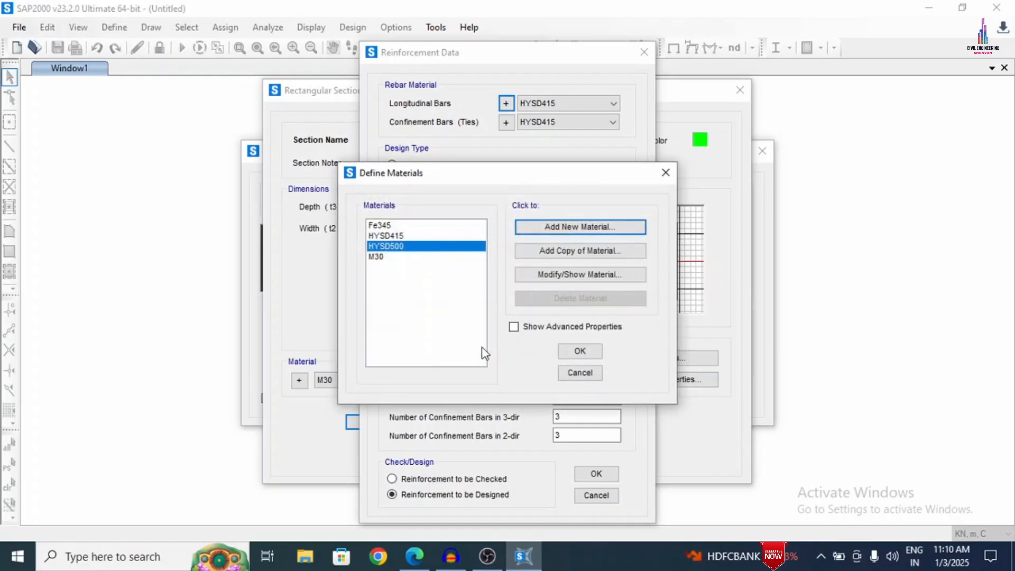
pyautogui.click(568, 350)
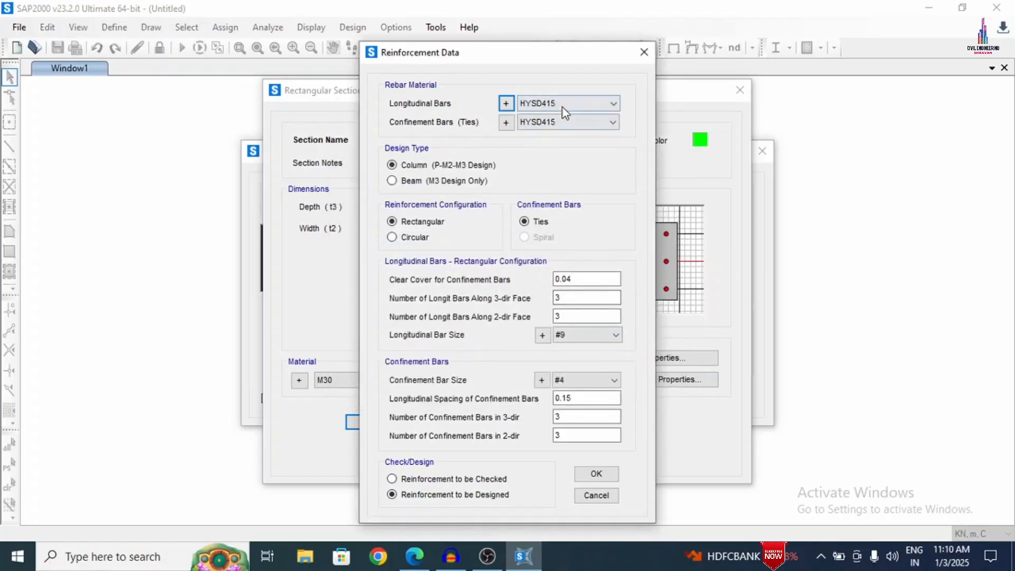
# - Assign HYSD500 as the rebar material for both the longitudinal bars and the confinement bars
pyautogui.click(562, 104)
pyautogui.click(560, 122)
pyautogui.click(560, 122)
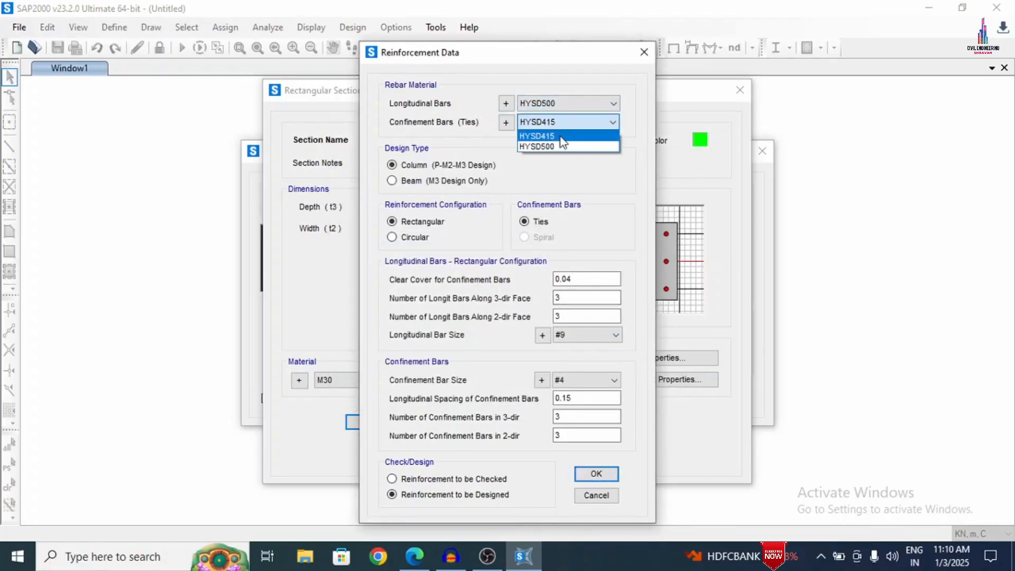
pyautogui.click(559, 146)
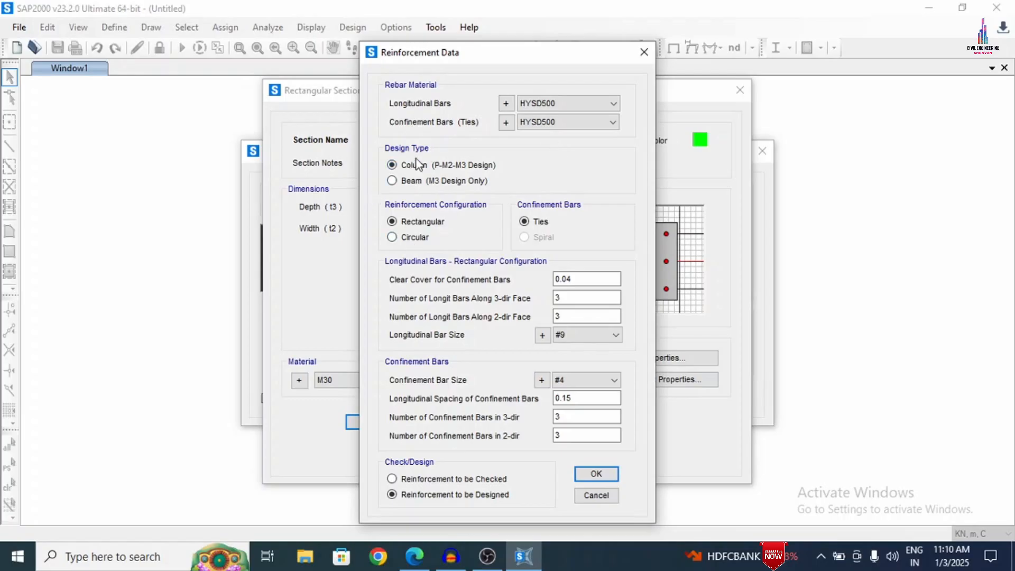
# - Set the design type to Beam with top and bottom concrete covers of 0.04 m, and accept the reinforcement and beam section
pyautogui.click(436, 181)
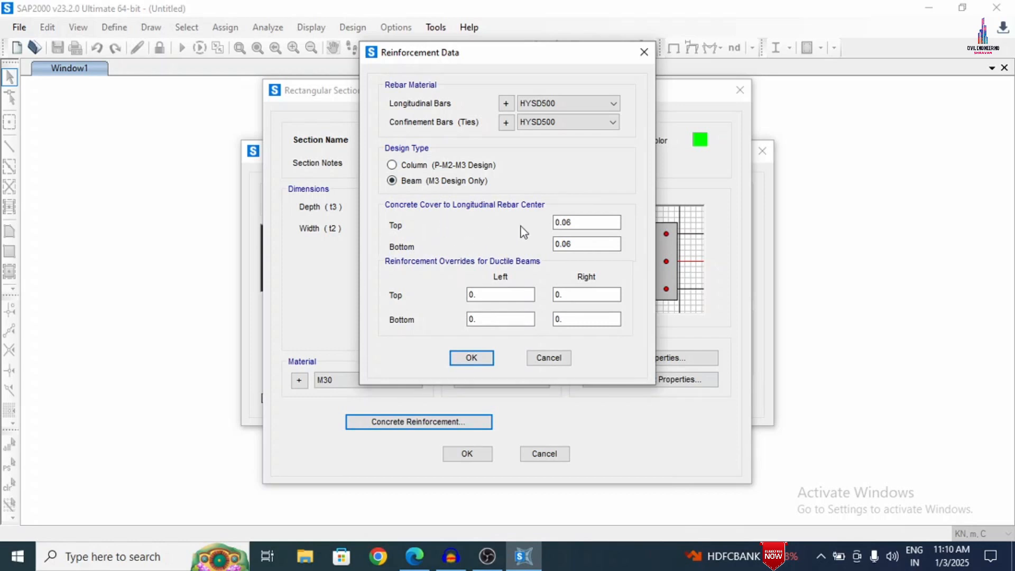
pyautogui.moveTo(581, 225); pyautogui.dragTo(564, 224)
pyautogui.write('06')
pyautogui.write('4')
pyautogui.click(563, 243)
pyautogui.press('BackSpace')
pyautogui.write('4')
pyautogui.click(471, 358)
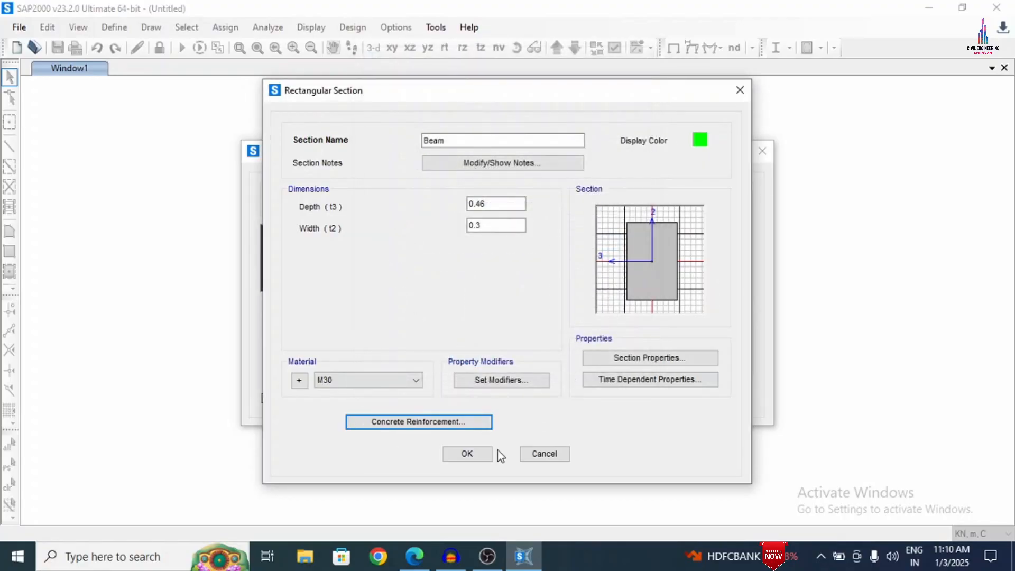
pyautogui.click(465, 455)
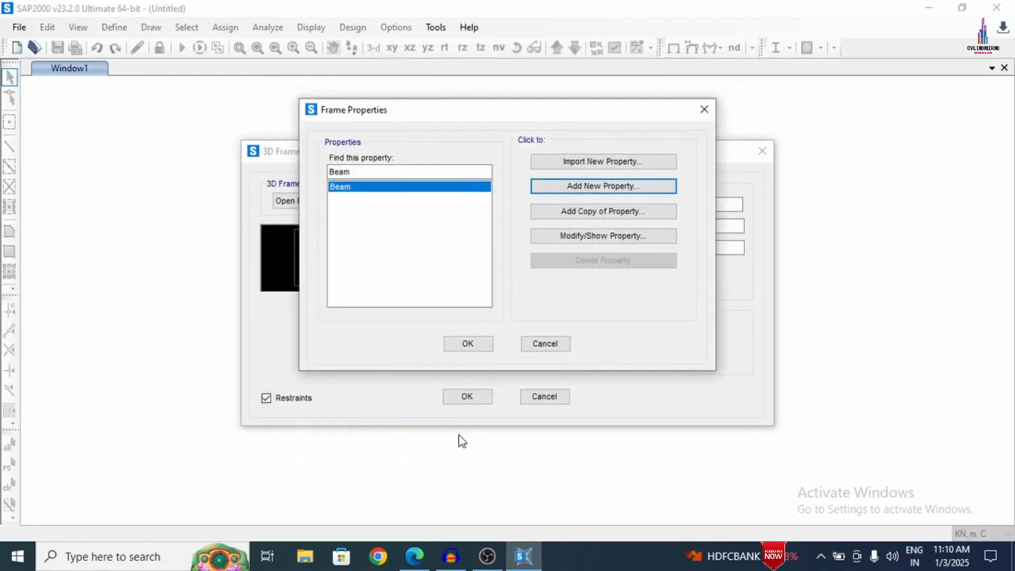
# - Add a new frame section property of type Other using the Section Designer section
pyautogui.click(572, 187)
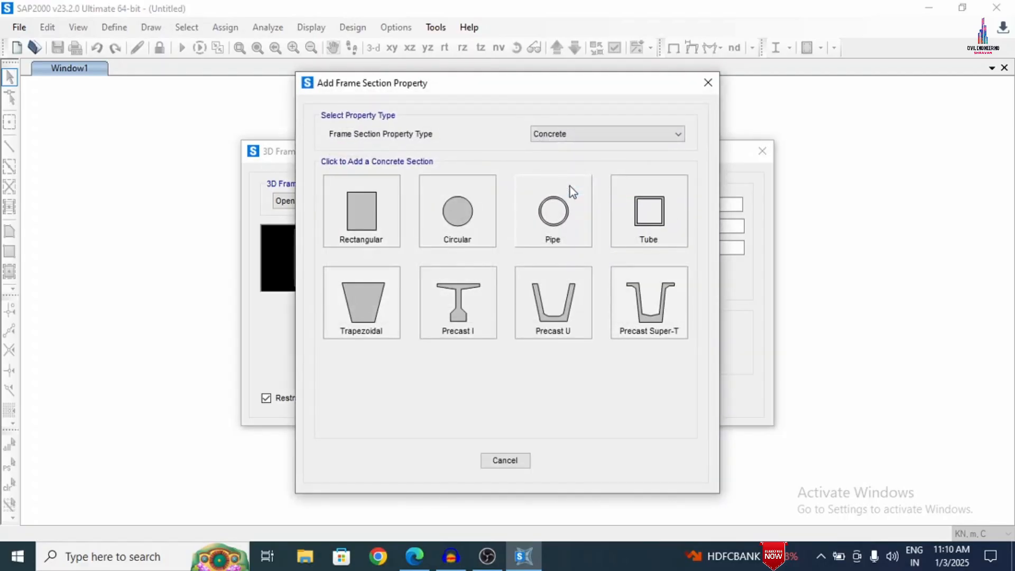
pyautogui.click(559, 133)
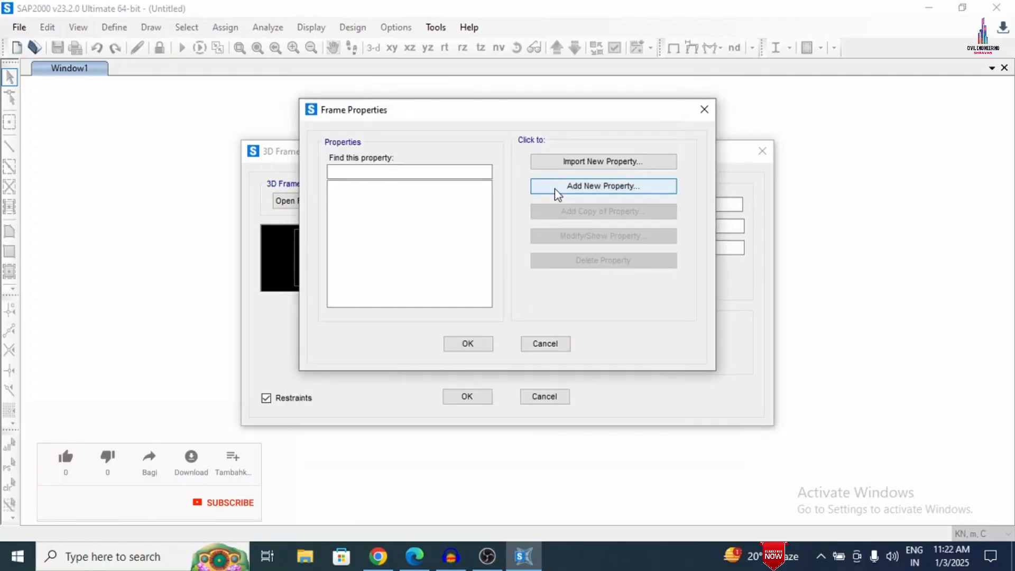
pyautogui.click(556, 191)
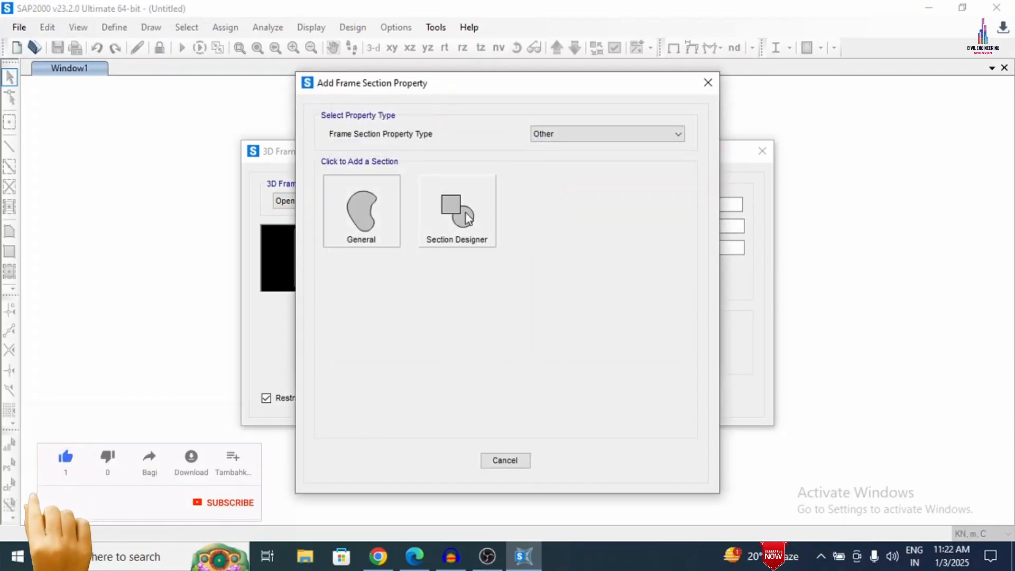
pyautogui.click(564, 138)
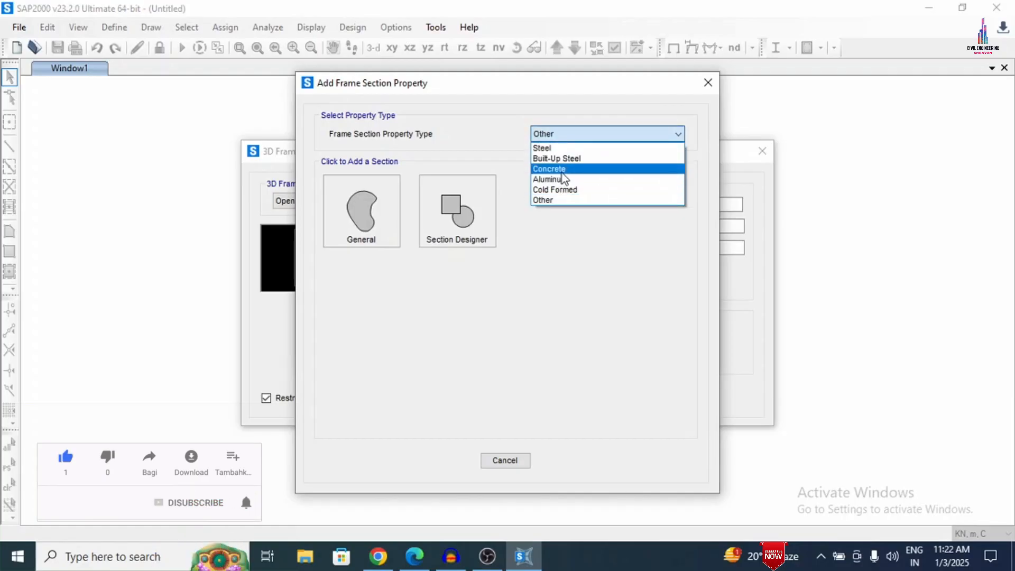
pyautogui.click(562, 170)
pyautogui.click(550, 136)
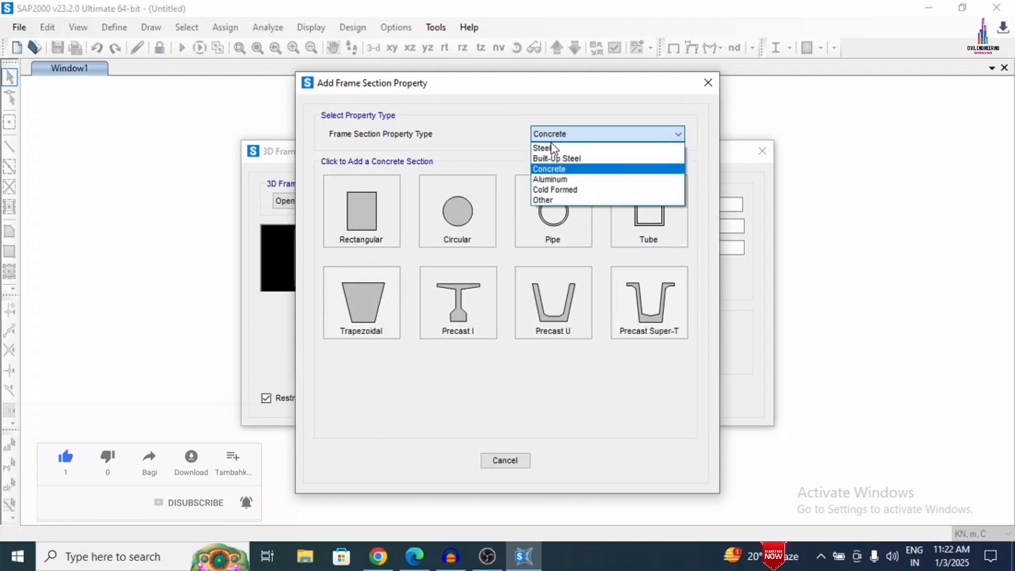
pyautogui.click(544, 200)
pyautogui.click(482, 208)
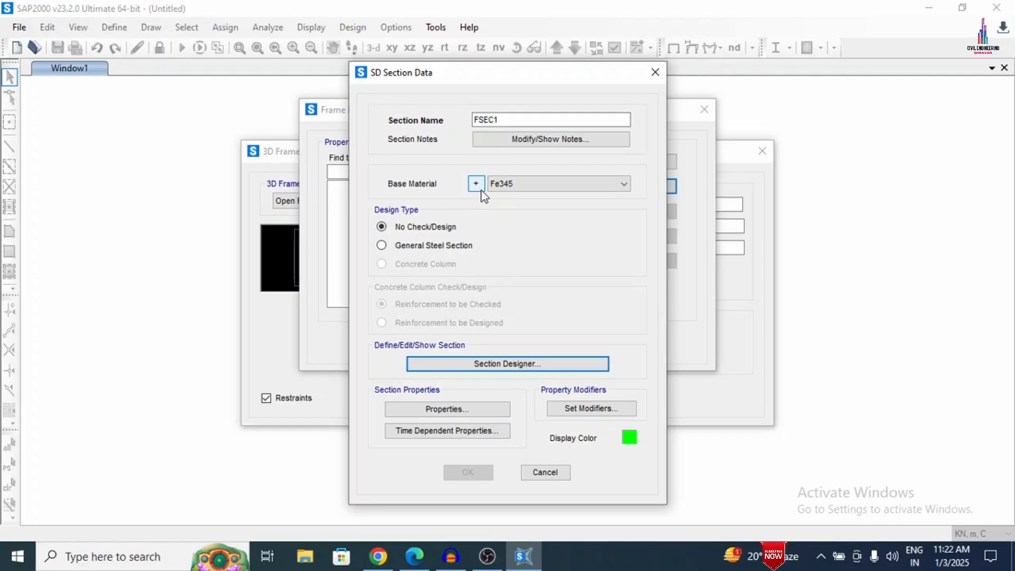
# - From the section's base material, add a new steel material with region India, Indian standard and grade Fe250
pyautogui.click(496, 184)
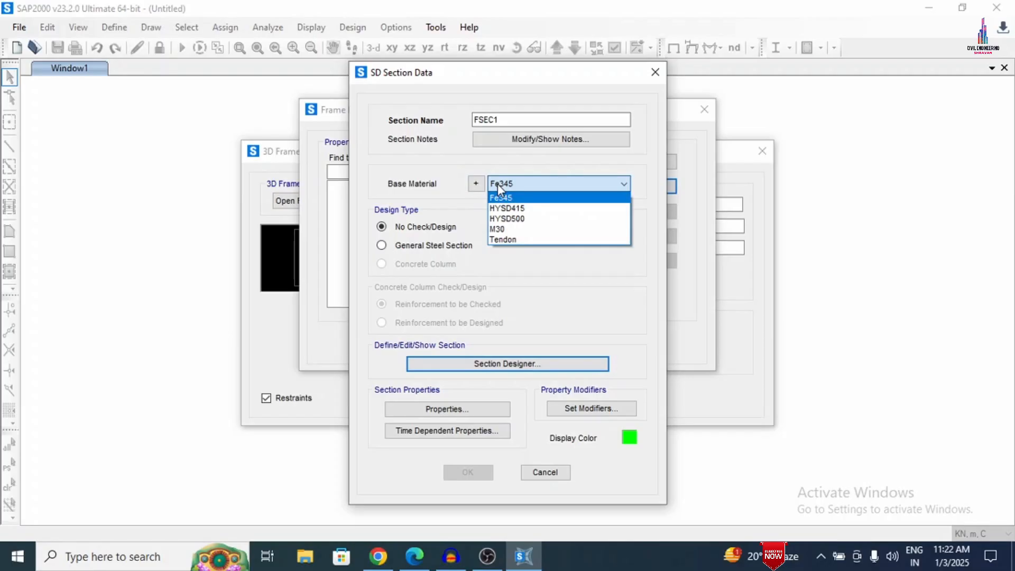
pyautogui.click(499, 185)
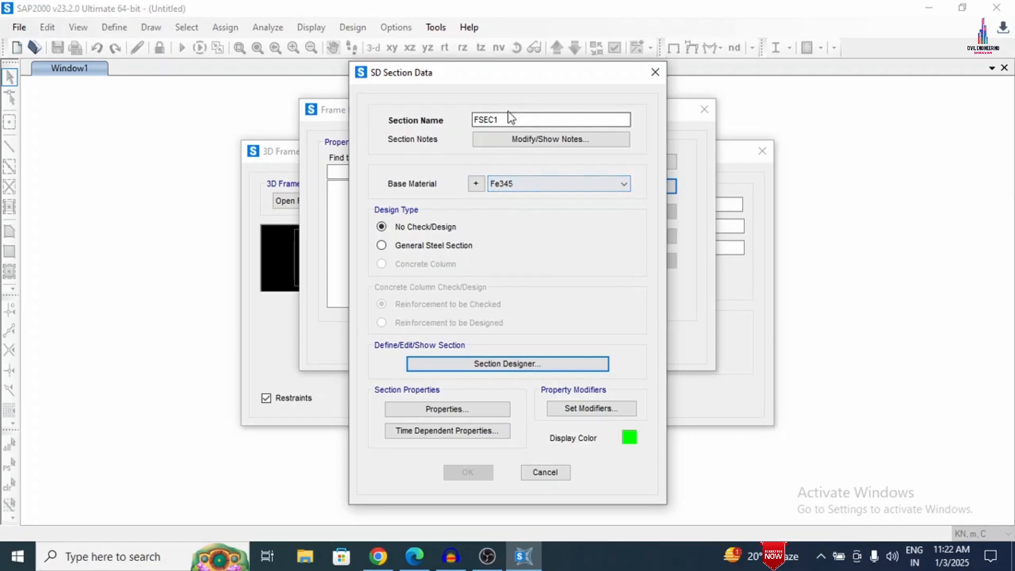
pyautogui.click(476, 184)
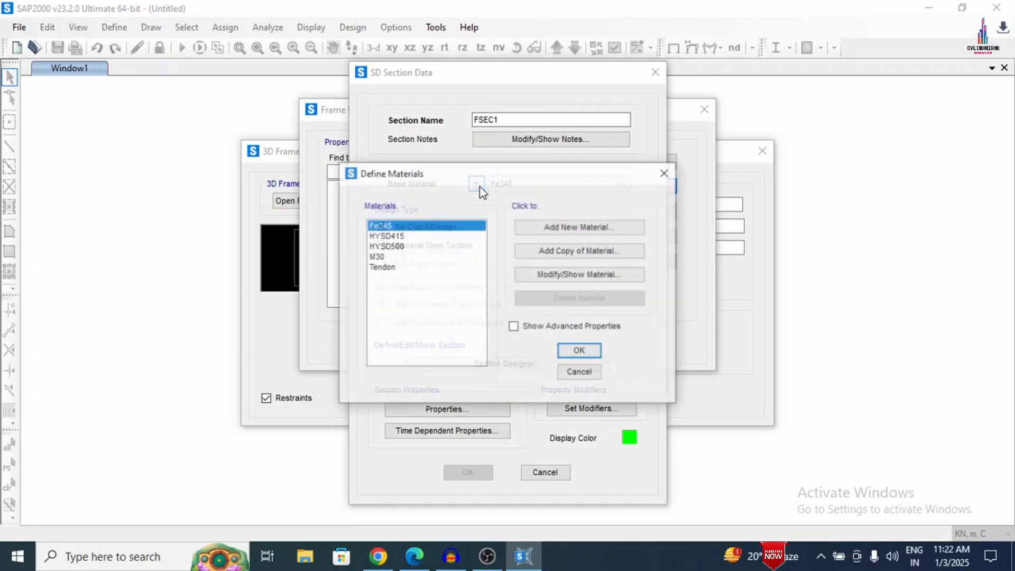
pyautogui.click(584, 235)
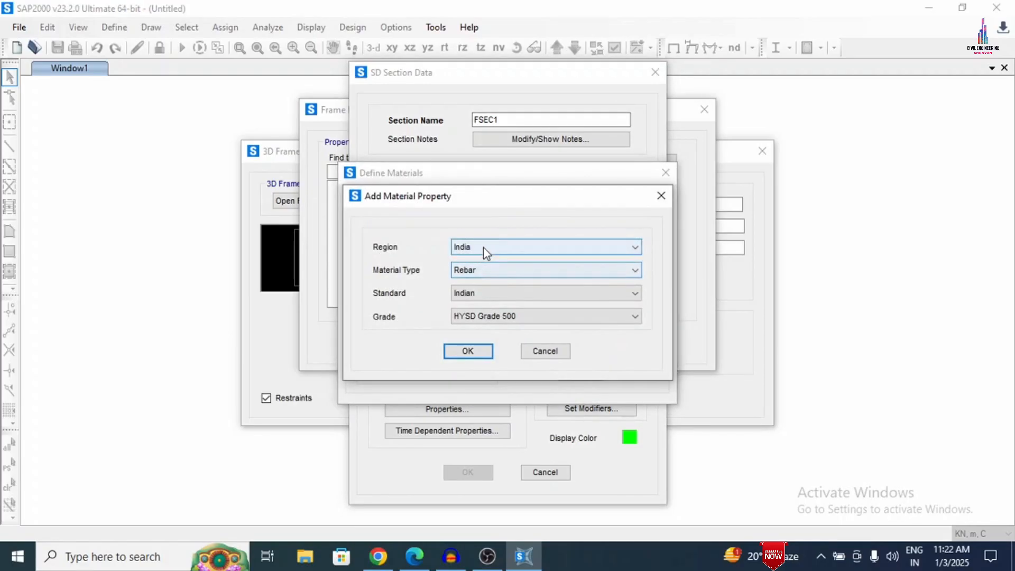
pyautogui.click(486, 270)
pyautogui.click(476, 284)
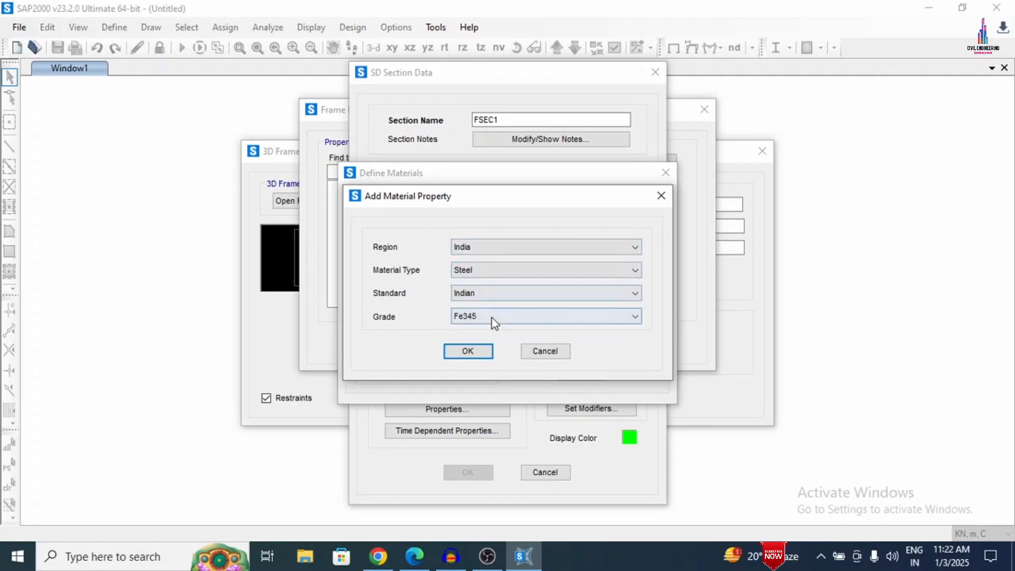
pyautogui.click(493, 317)
pyautogui.click(490, 329)
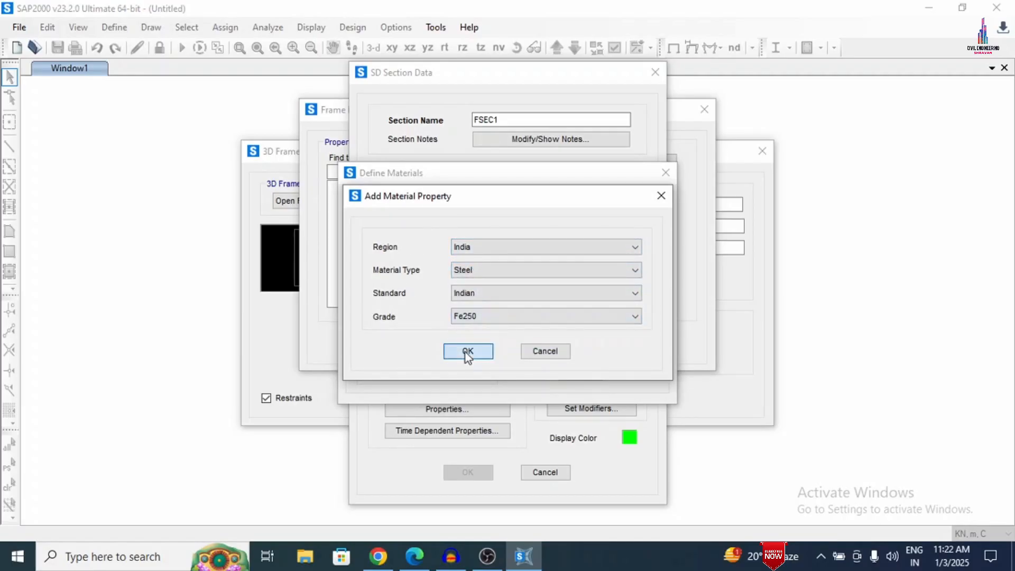
pyautogui.click(466, 352)
pyautogui.click(574, 352)
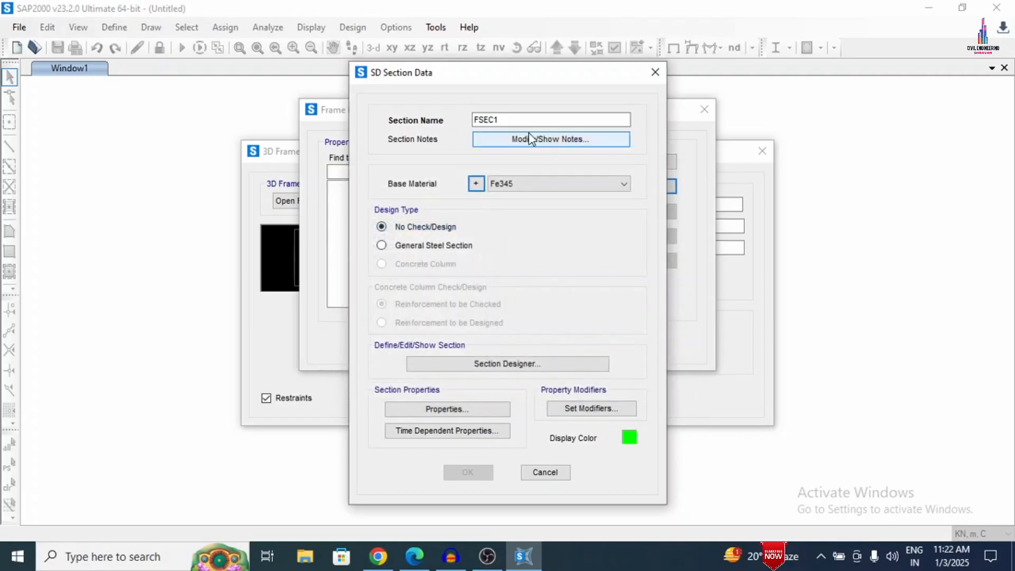
# - Set the section's base material to M30 and name the section COM
pyautogui.click(521, 184)
pyautogui.click(509, 198)
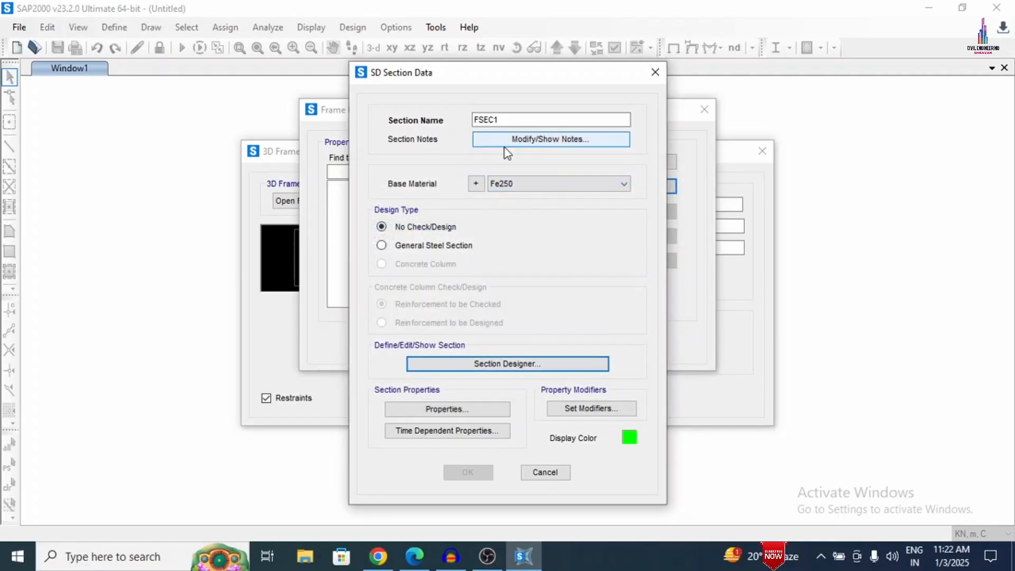
pyautogui.click(514, 186)
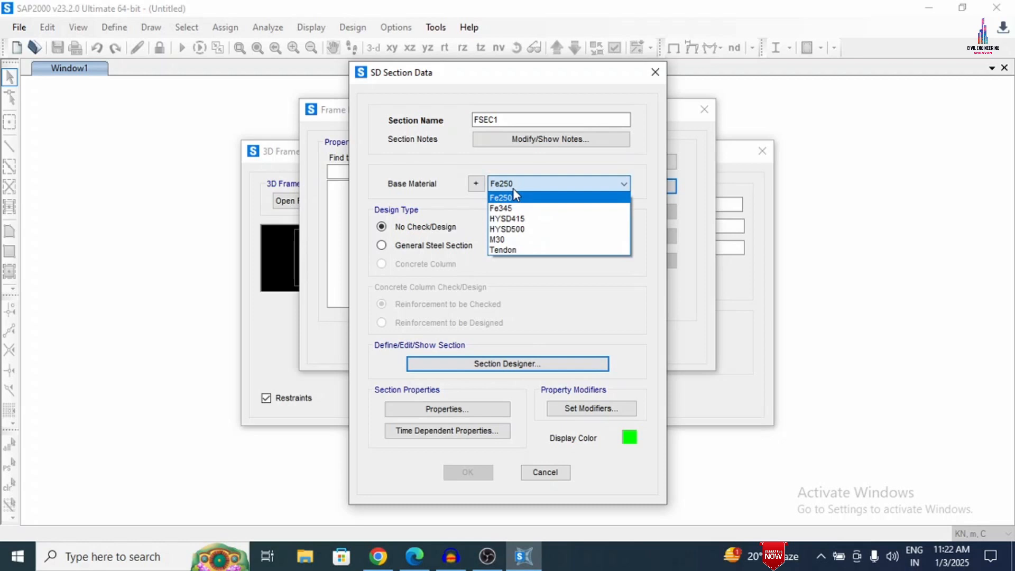
pyautogui.click(517, 240)
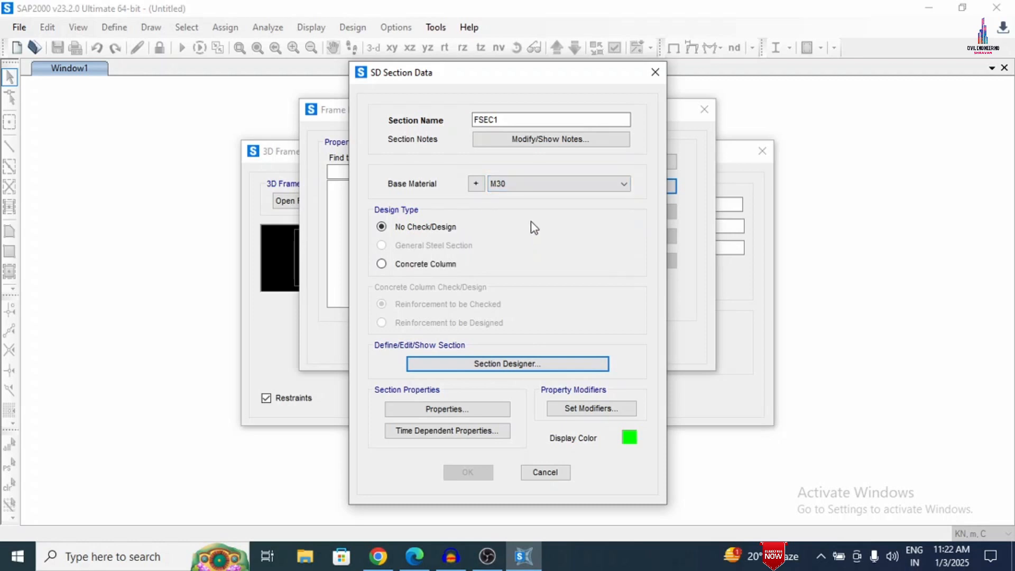
pyautogui.moveTo(503, 120); pyautogui.dragTo(383, 121)
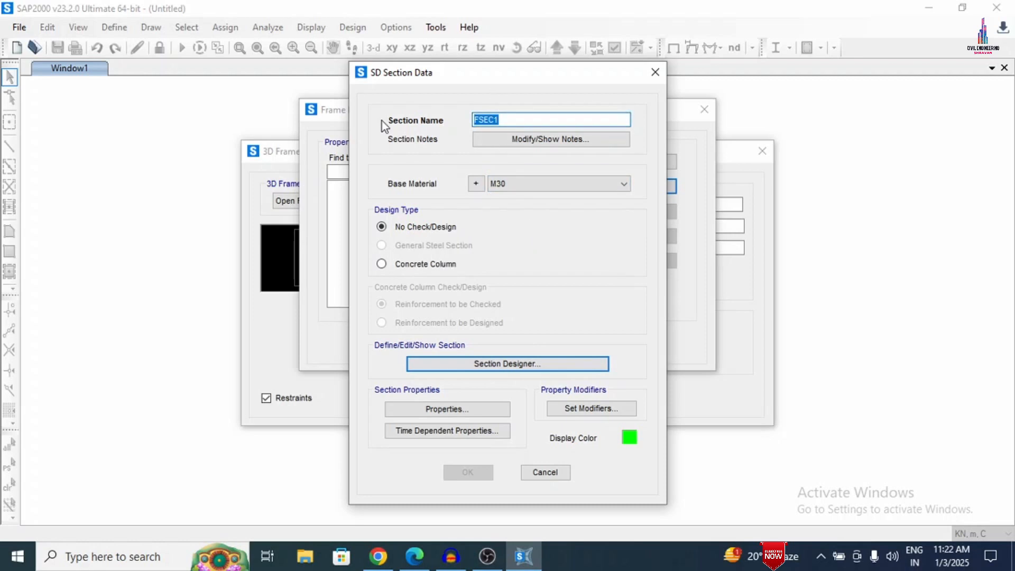
pyautogui.write('COM')
# - Open the COM section in Section Designer and draw a solid rectangle centred on the origin
pyautogui.click(500, 364)
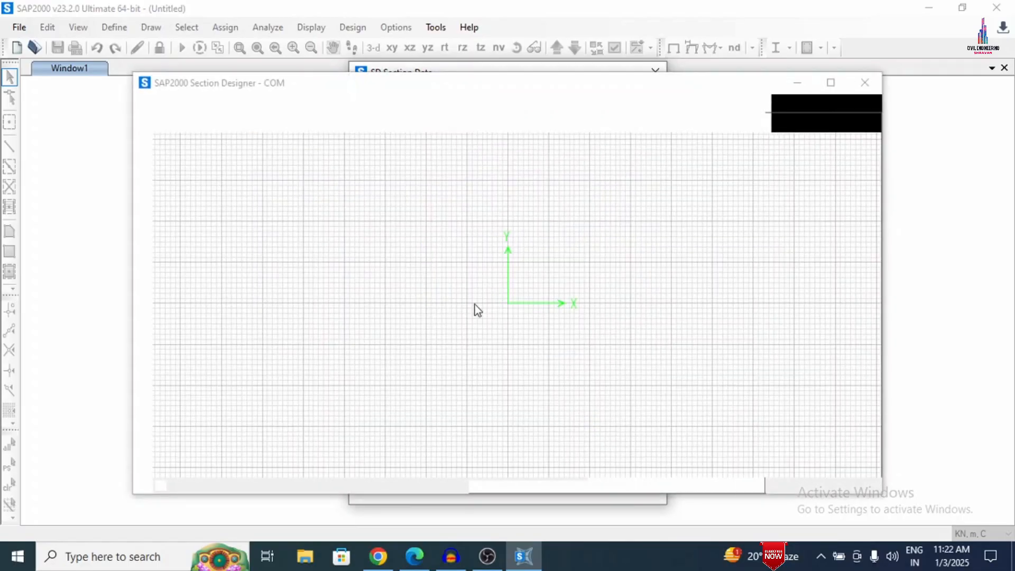
pyautogui.click(831, 82)
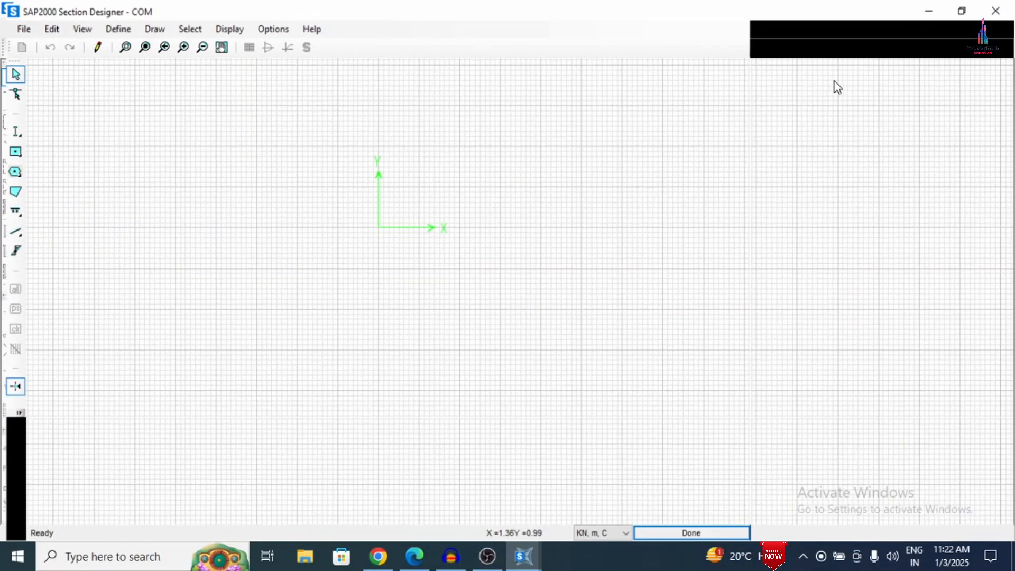
pyautogui.click(150, 25)
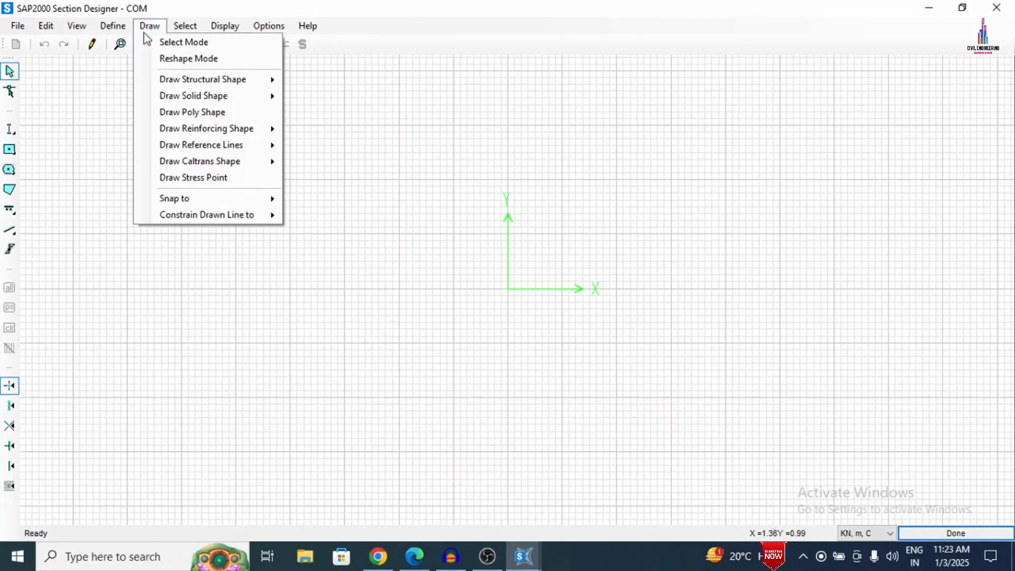
pyautogui.moveTo(210, 80)
pyautogui.moveTo(207, 98)
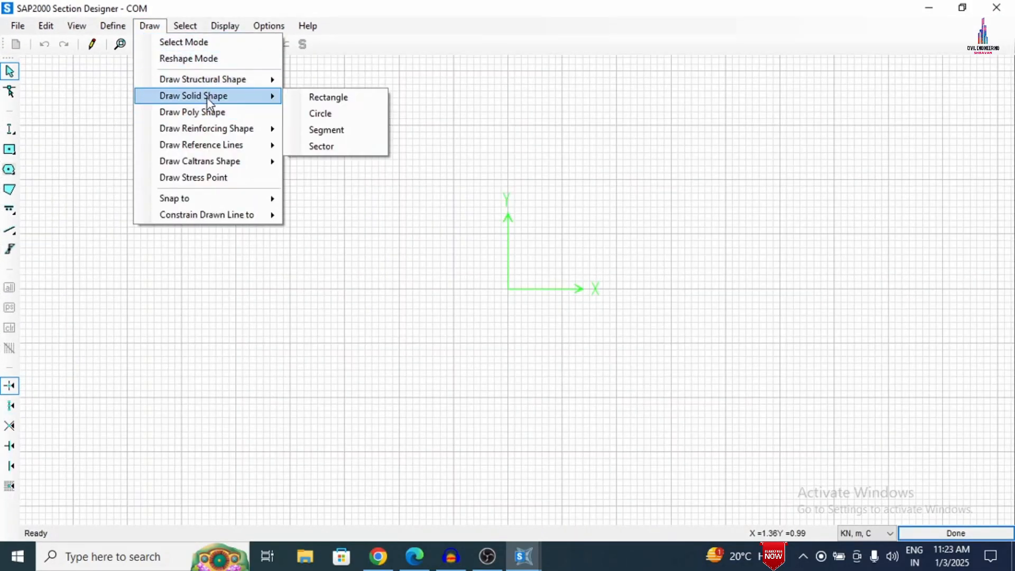
pyautogui.click(318, 98)
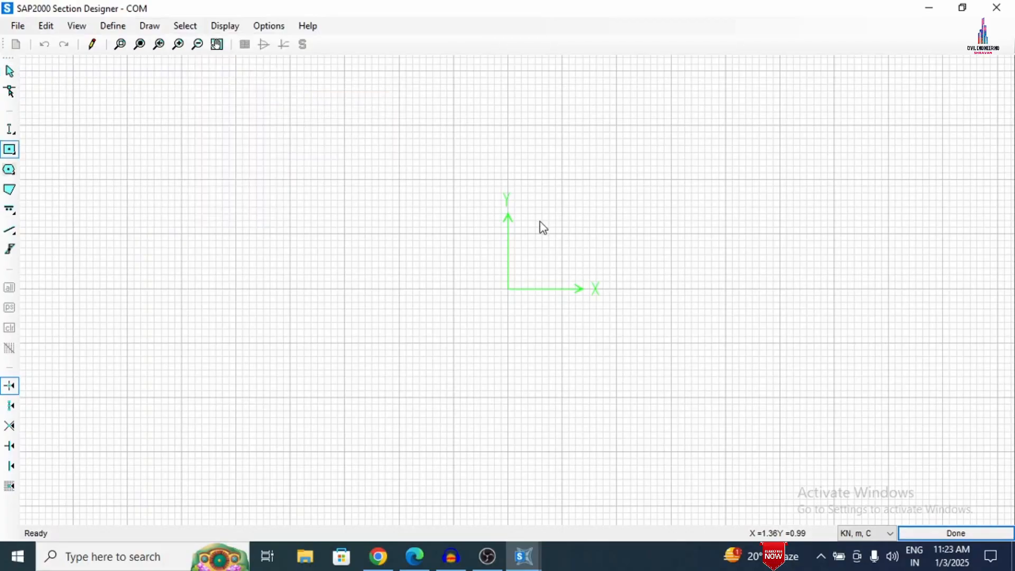
pyautogui.click(510, 290)
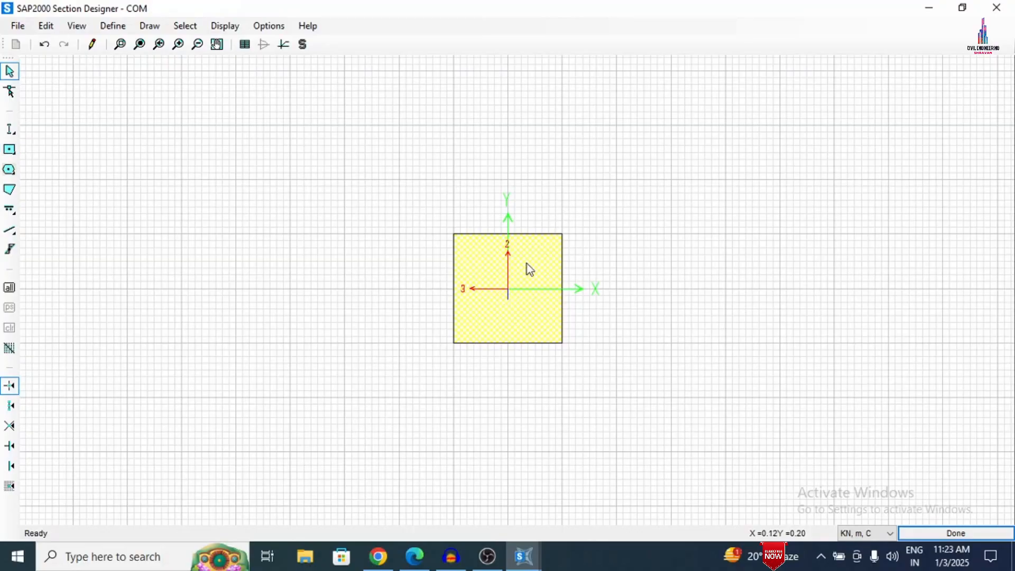
# - Set the solid rectangle's height and width to 0.46 m each and accept its shape properties
pyautogui.click(547, 238)
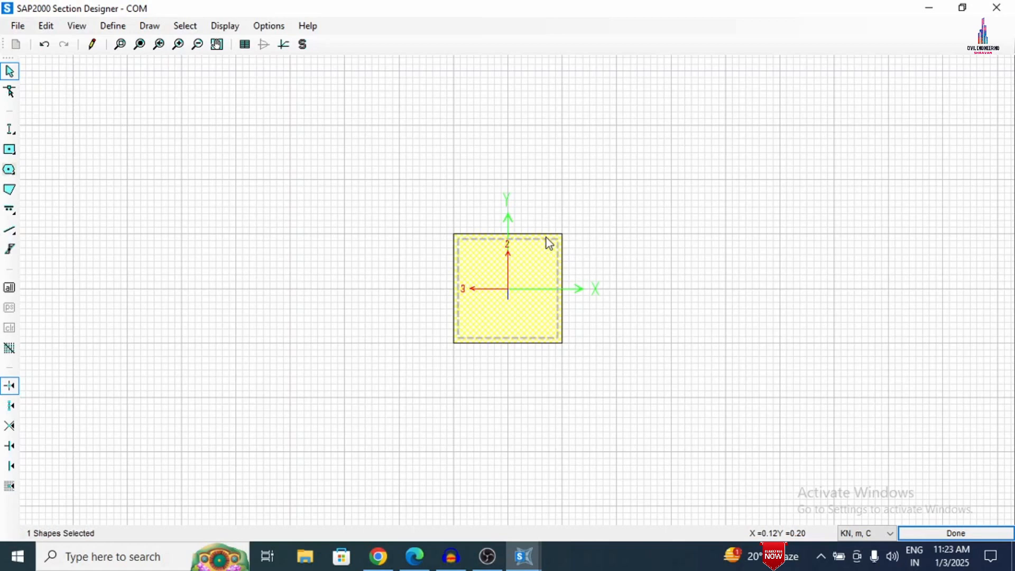
pyautogui.click(536, 274)
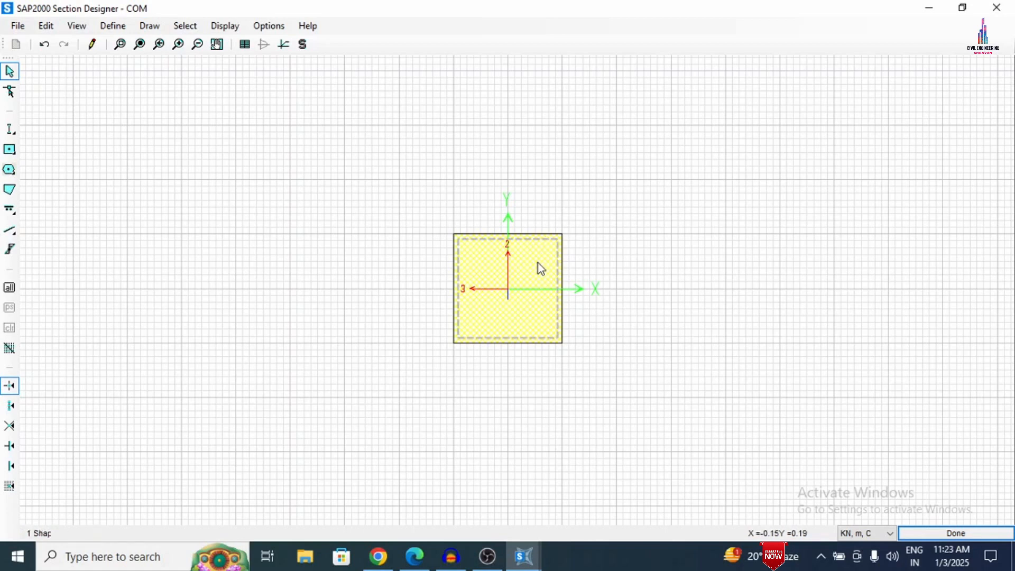
pyautogui.click(537, 247)
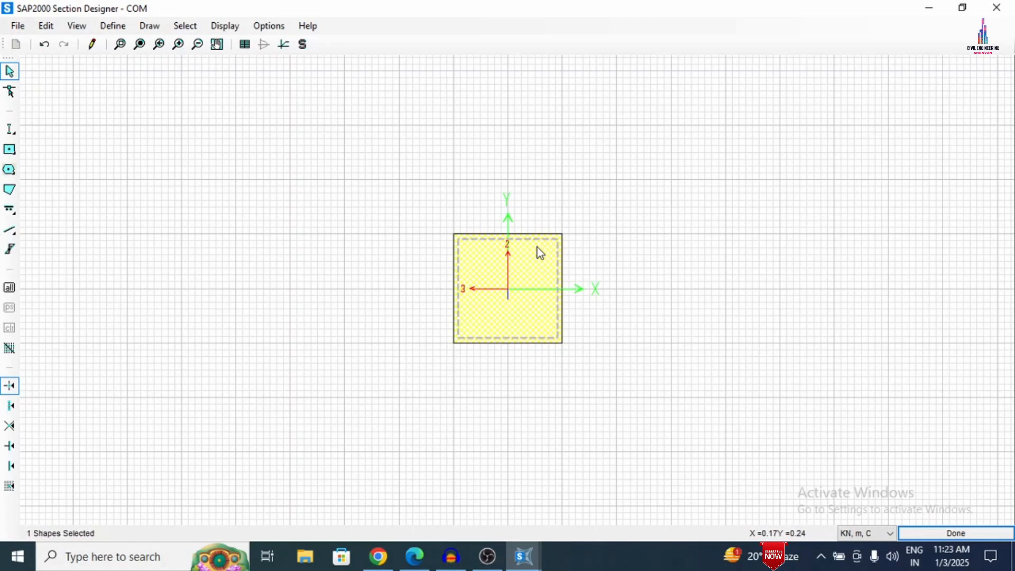
pyautogui.rightClick(536, 247)
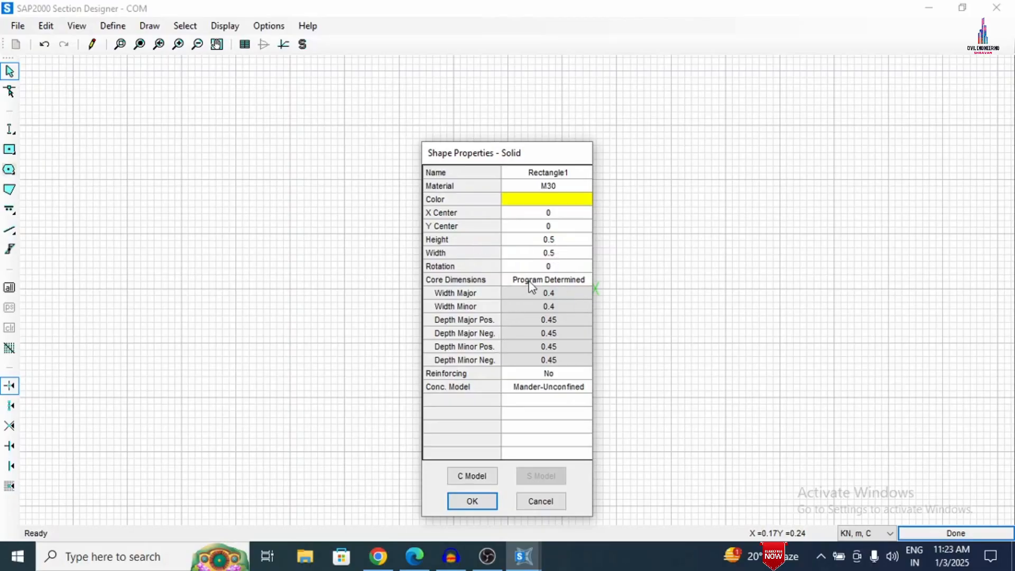
pyautogui.click(581, 240)
pyautogui.click(573, 254)
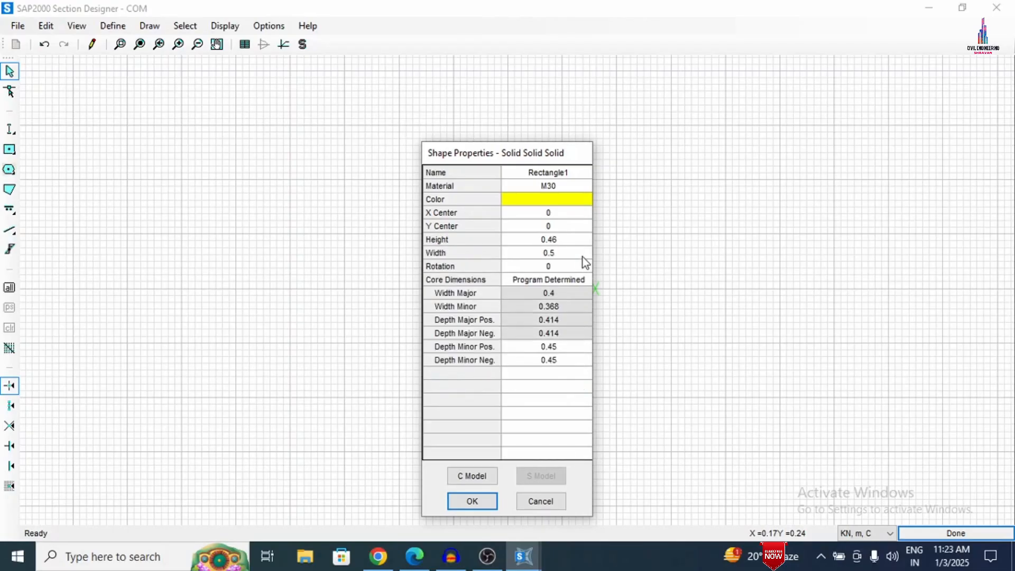
pyautogui.click(583, 256)
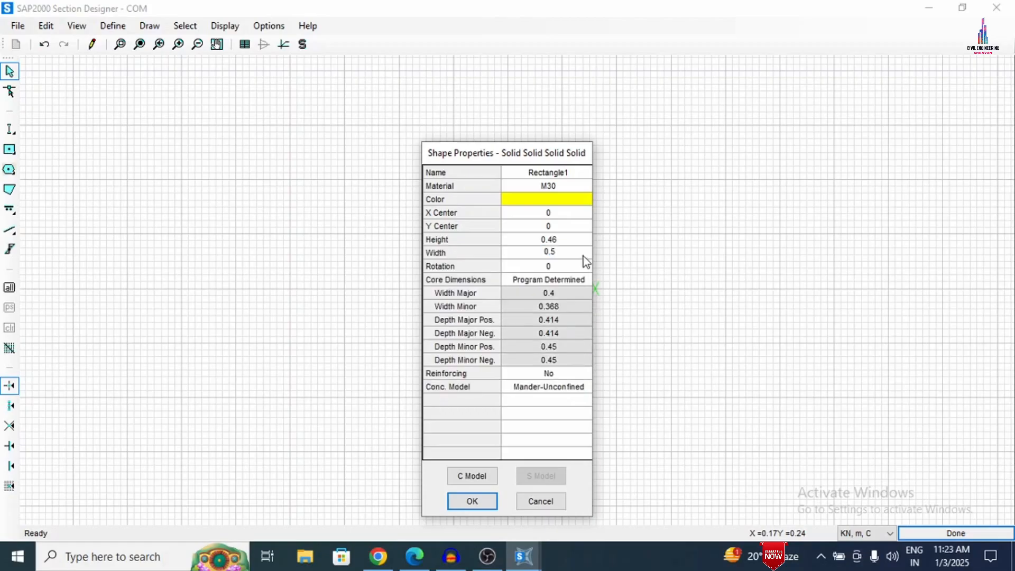
pyautogui.press('BackSpace')
pyautogui.write('47')
pyautogui.click(482, 499)
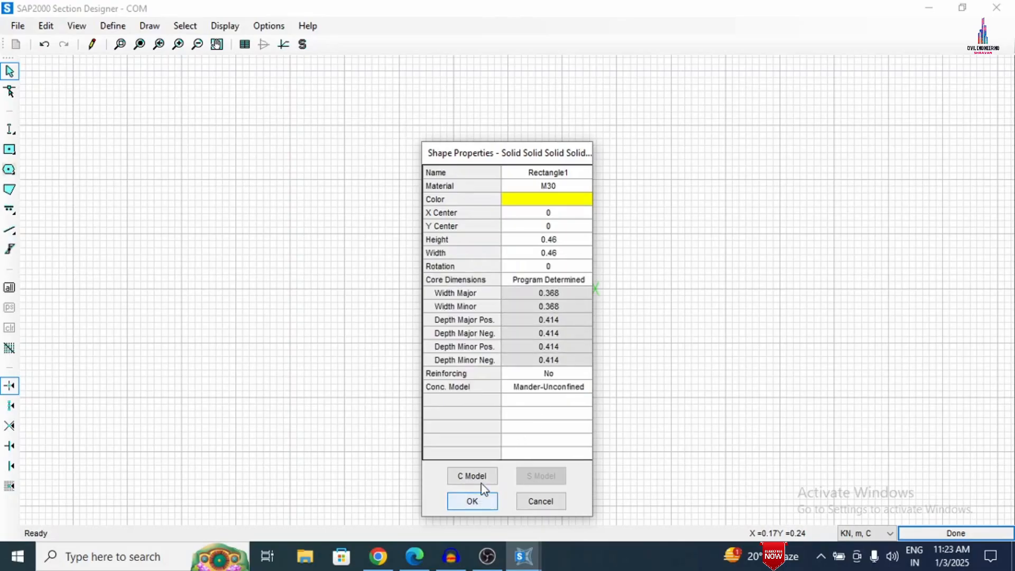
pyautogui.click(478, 503)
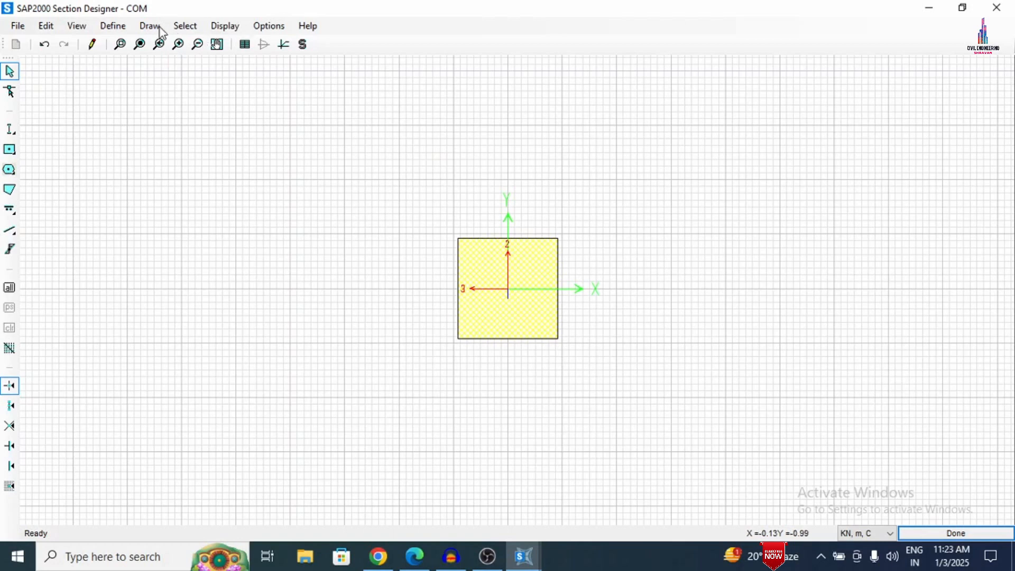
pyautogui.click(178, 29)
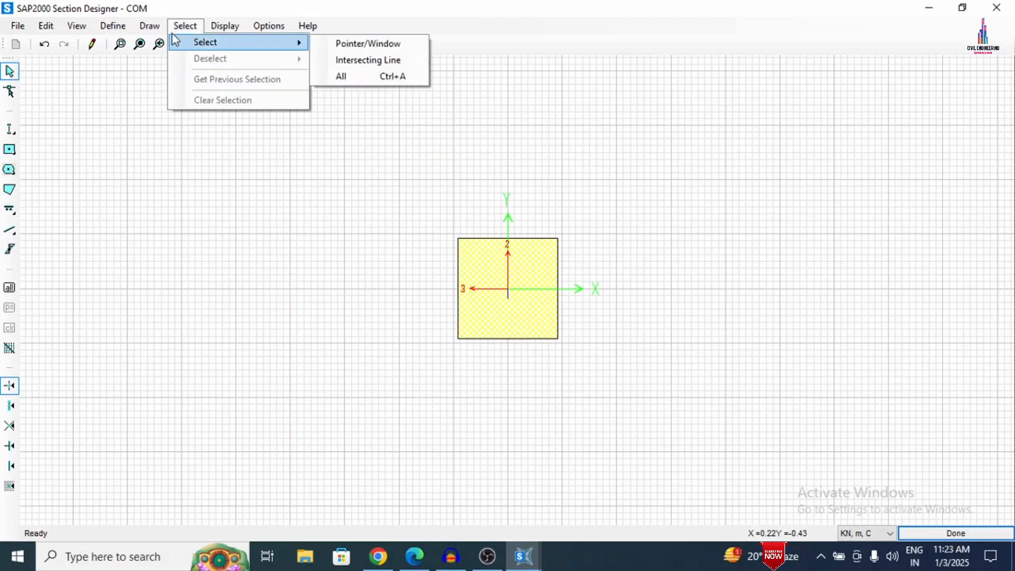
pyautogui.moveTo(150, 25)
pyautogui.moveTo(184, 84)
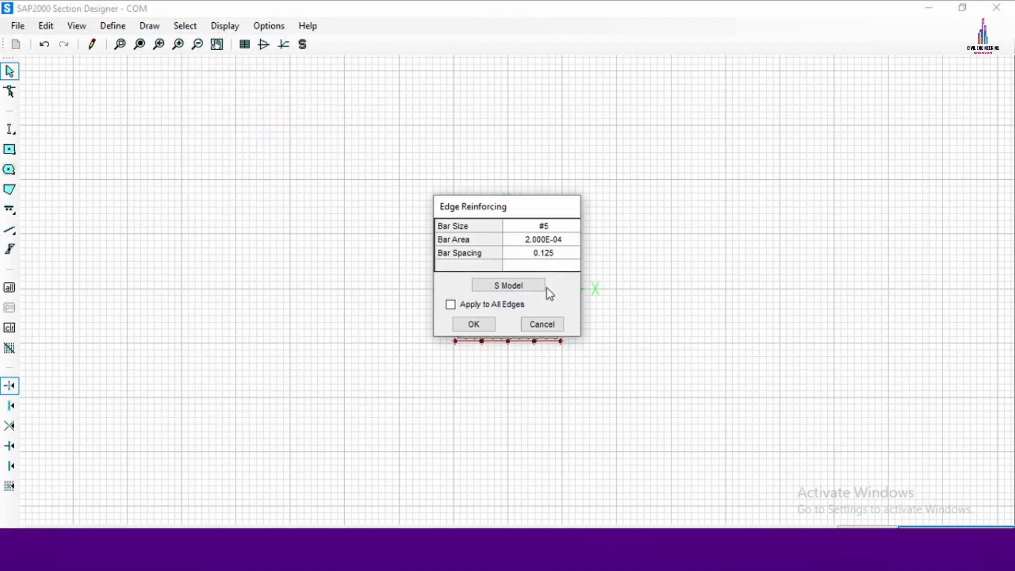
# - Set the bar size along the reinforcing rectangle's lower edge to 12d and accept the edge reinforcing
pyautogui.click(564, 227)
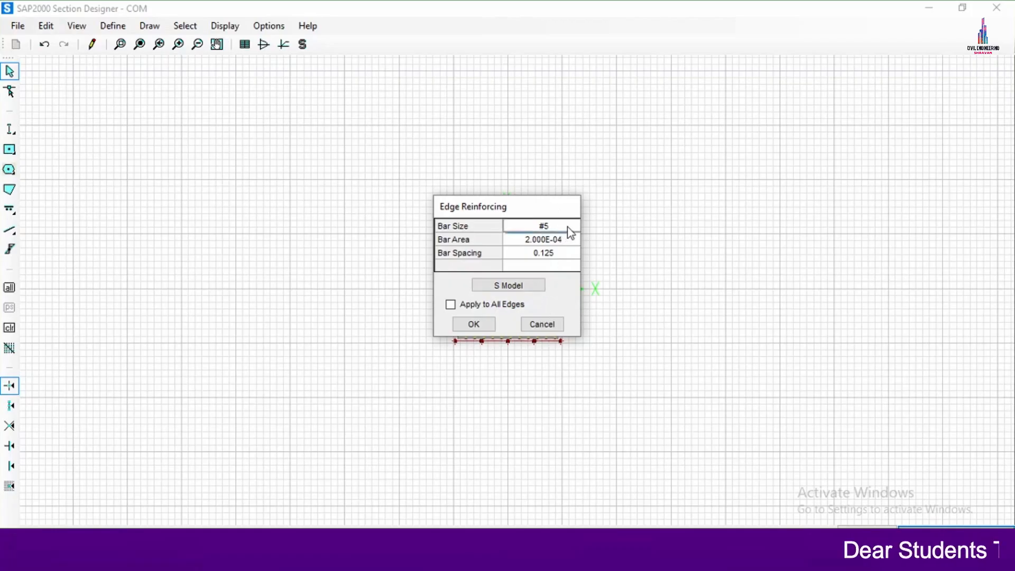
pyautogui.click(563, 227)
pyautogui.scroll(2, 555, 266)
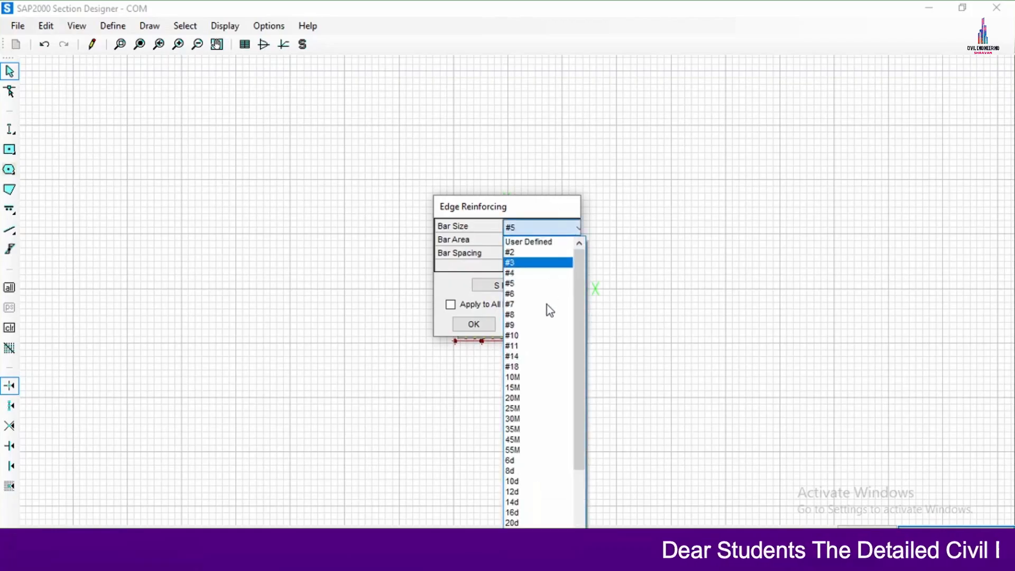
pyautogui.click(515, 491)
pyautogui.click(562, 253)
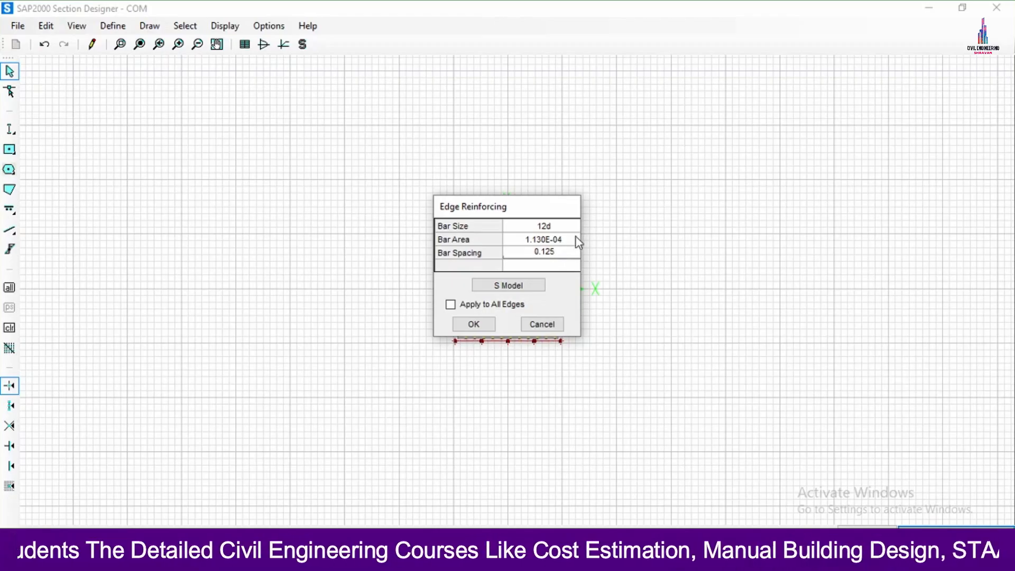
pyautogui.click(573, 238)
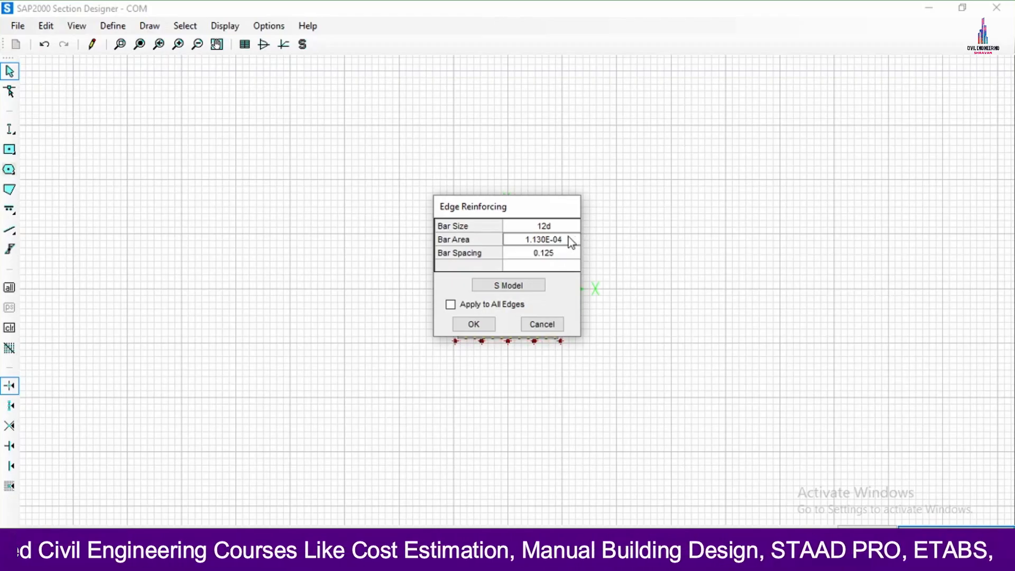
pyautogui.click(482, 324)
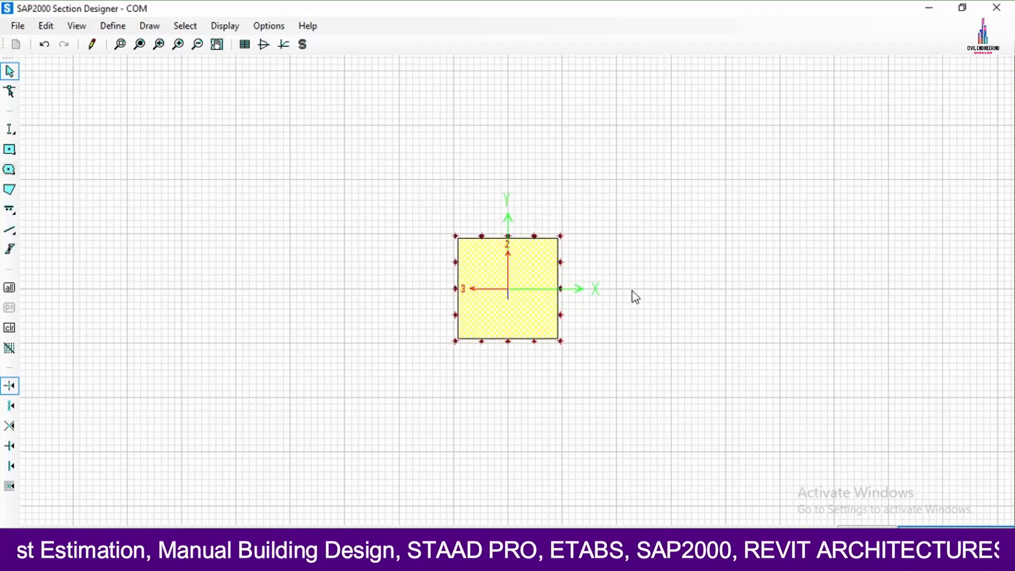
# - Set the rectangular reinforcing shape's height and width to 0.3 m each and accept its properties
pyautogui.rightClick(532, 290)
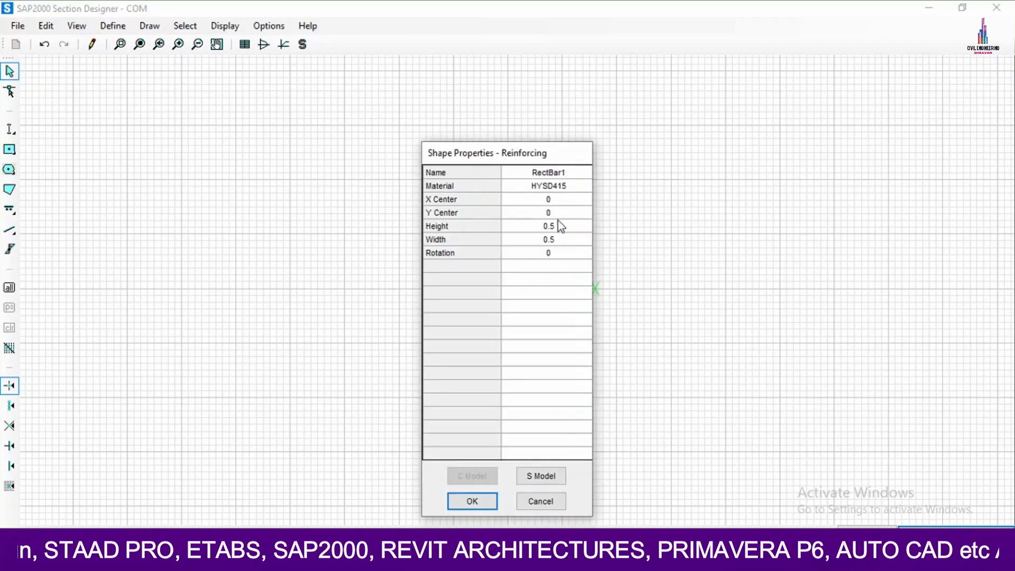
pyautogui.click(581, 227)
pyautogui.click(581, 226)
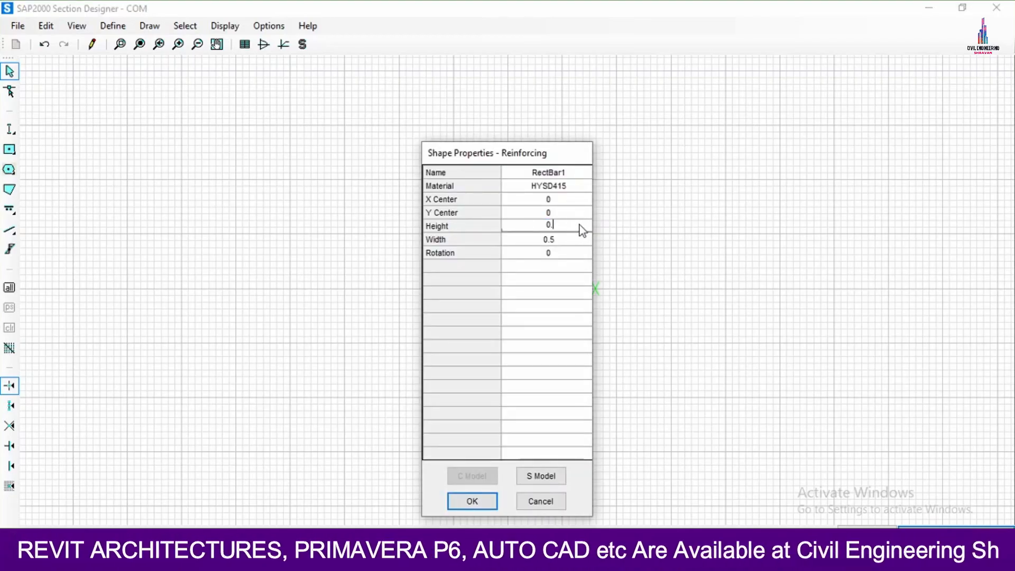
pyautogui.press('BackSpace')
pyautogui.write('3')
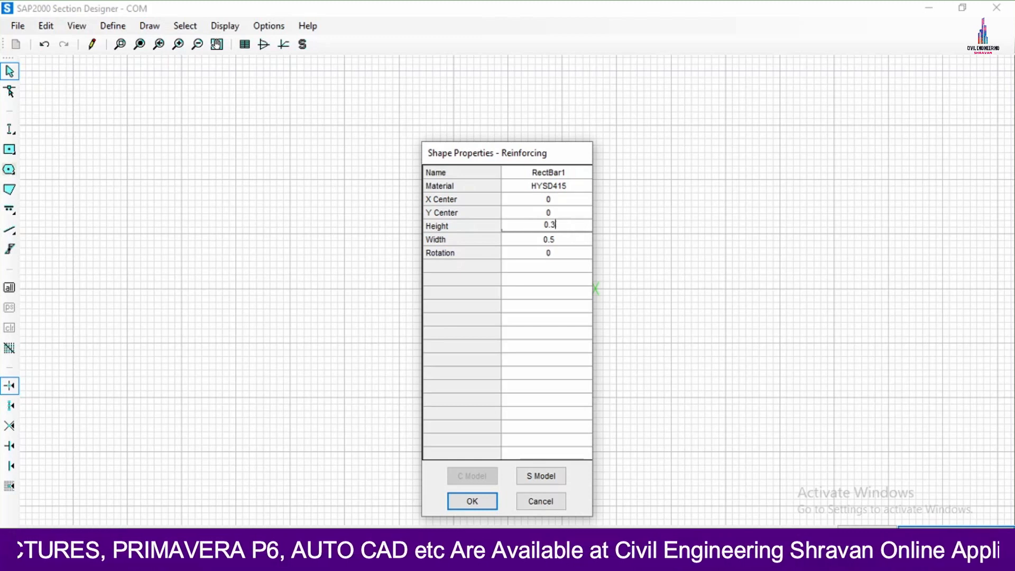
pyautogui.click(573, 239)
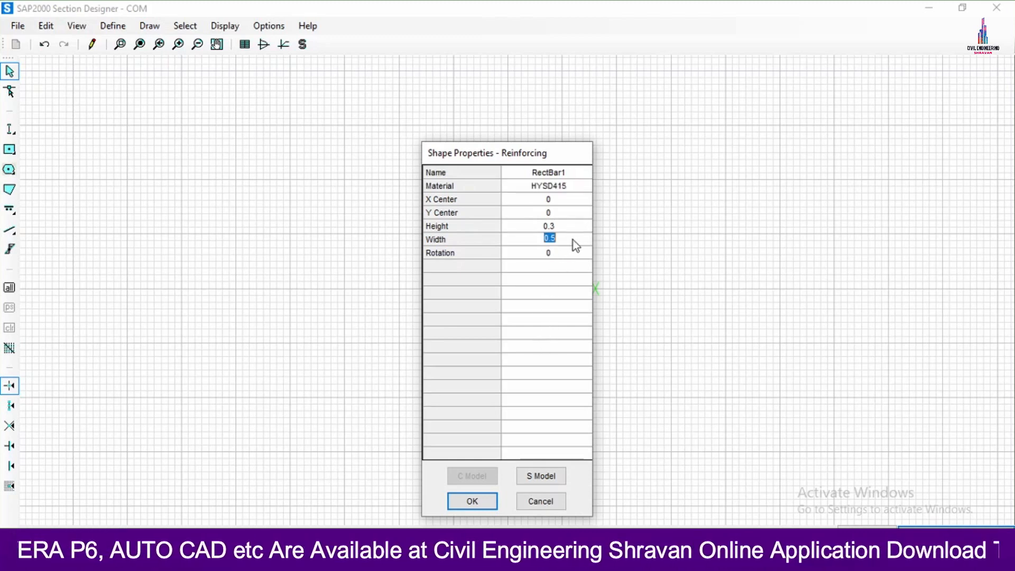
pyautogui.click(575, 239)
pyautogui.press('BackSpace')
pyautogui.write('3')
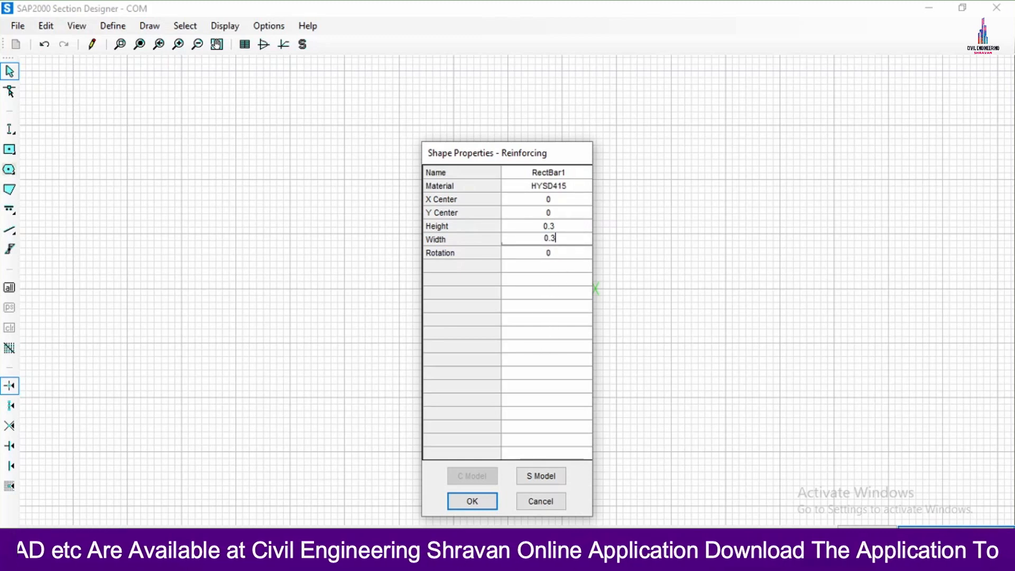
pyautogui.click(480, 504)
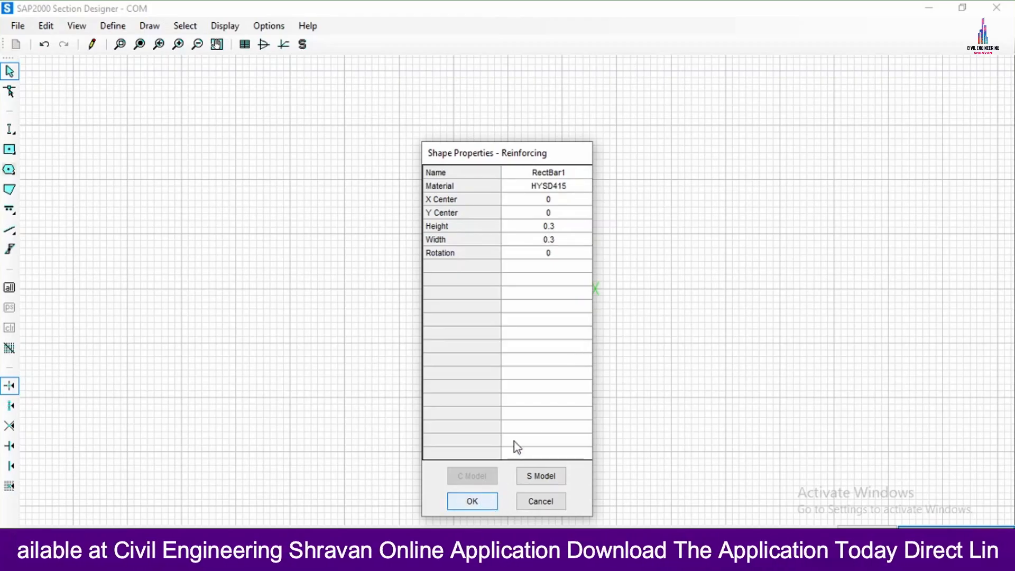
pyautogui.click(474, 502)
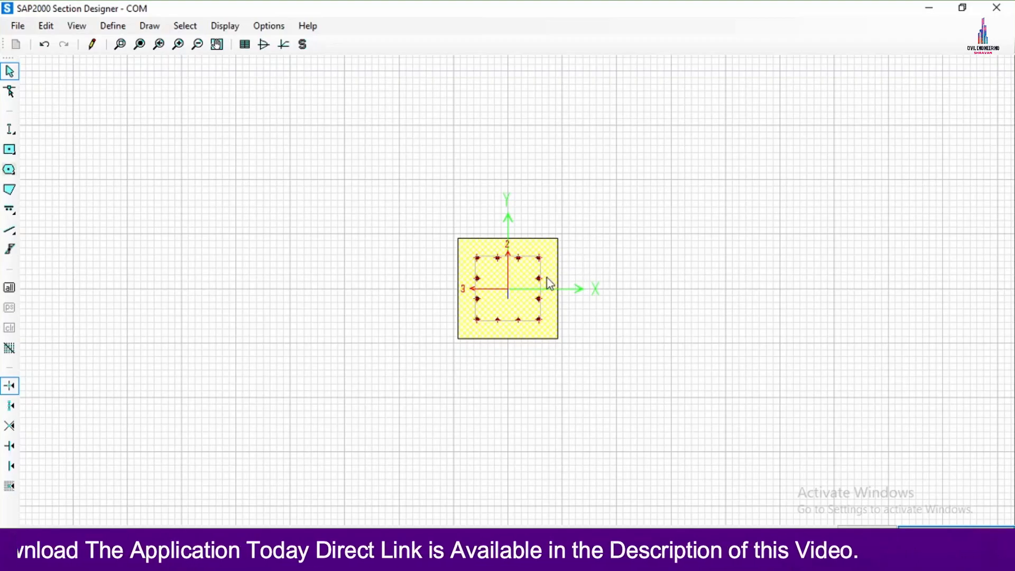
# - Set the rectangular reinforcing shape's height and width to 0.4 m each and accept its properties
pyautogui.click(526, 284)
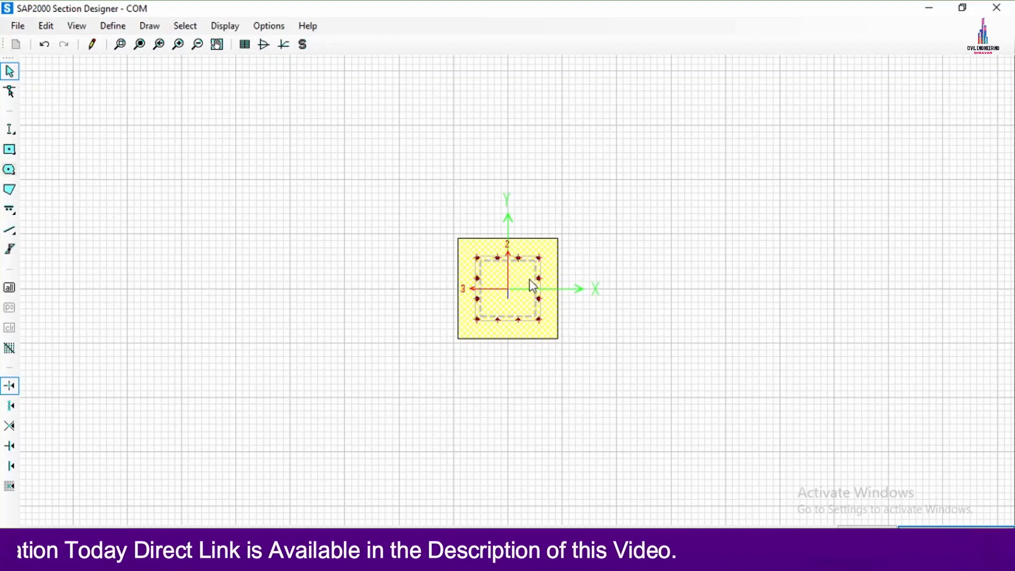
pyautogui.rightClick(531, 285)
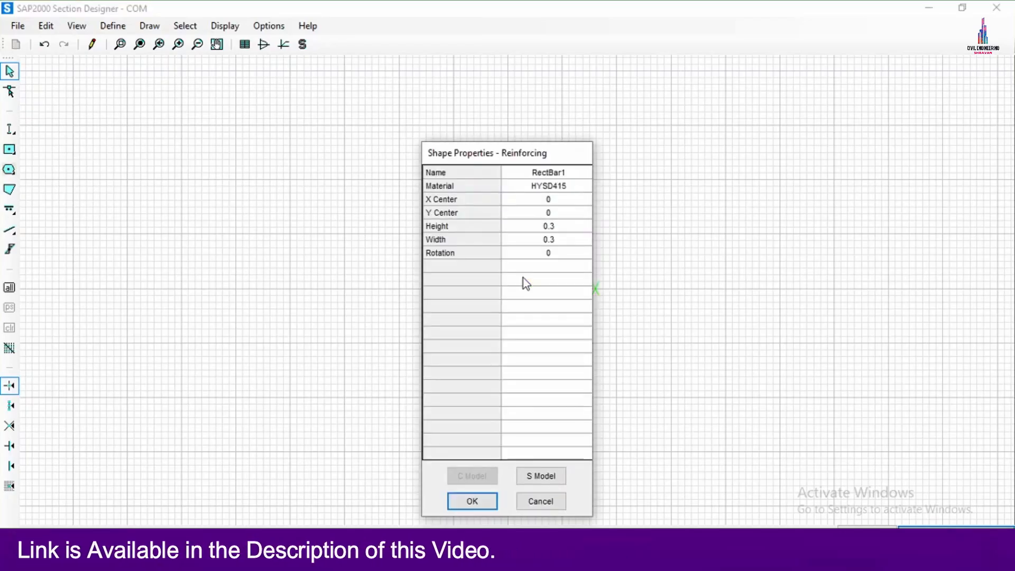
pyautogui.click(568, 227)
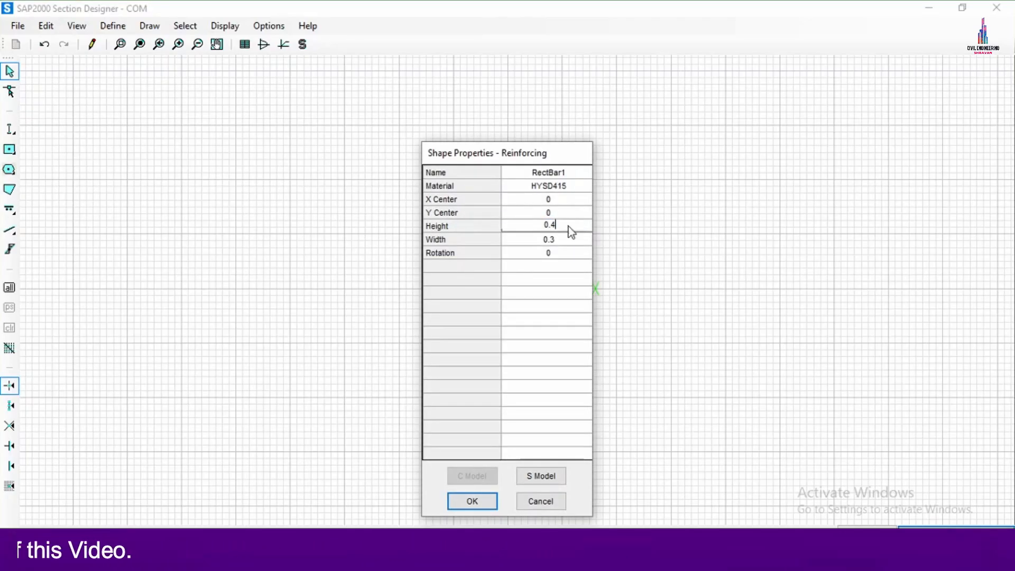
pyautogui.click(576, 238)
pyautogui.press('BackSpace')
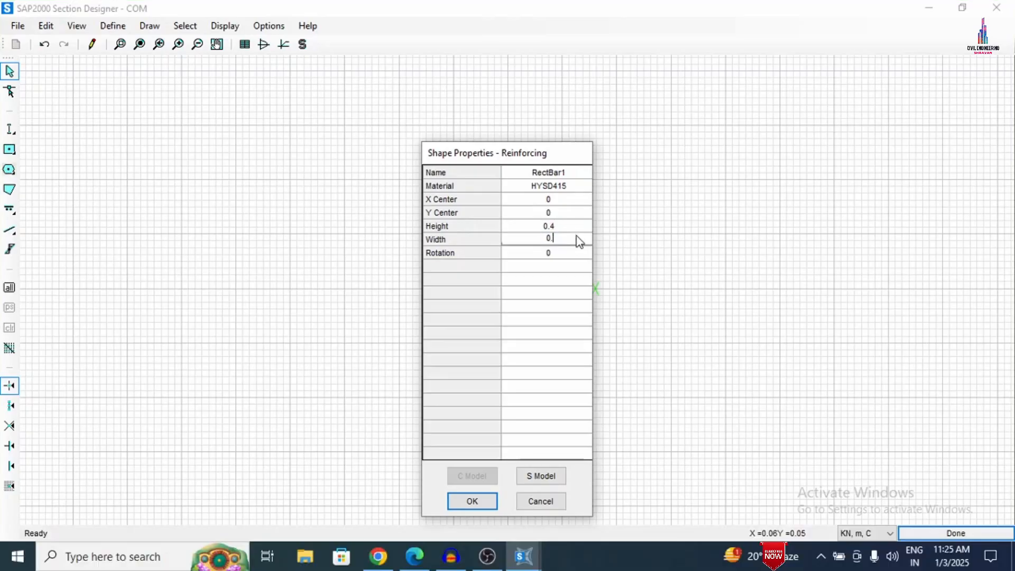
pyautogui.write('4')
pyautogui.click(472, 501)
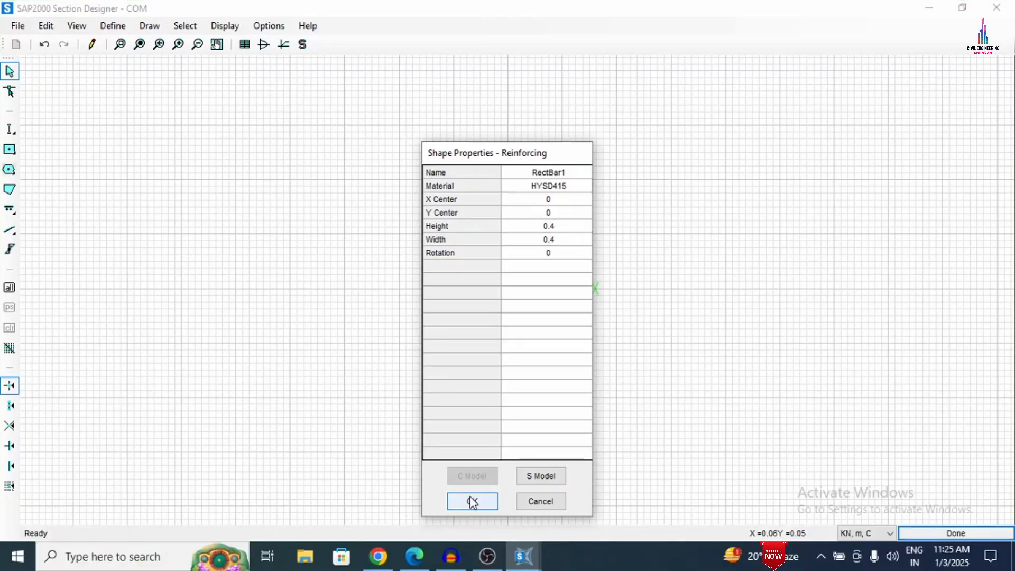
pyautogui.click(473, 501)
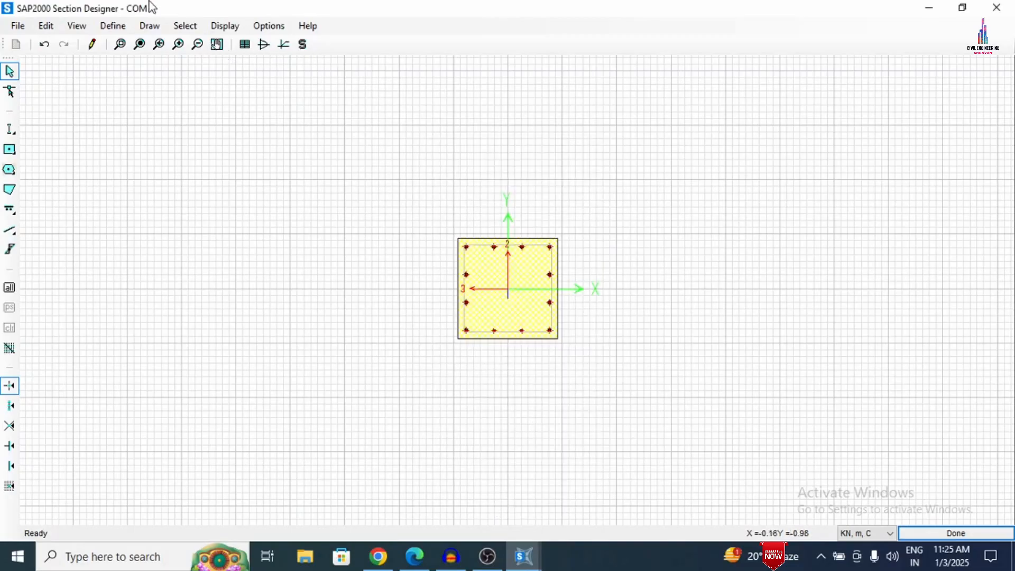
# - Draw an I/Wide Flange structural shape centred on the section's origin
pyautogui.click(150, 25)
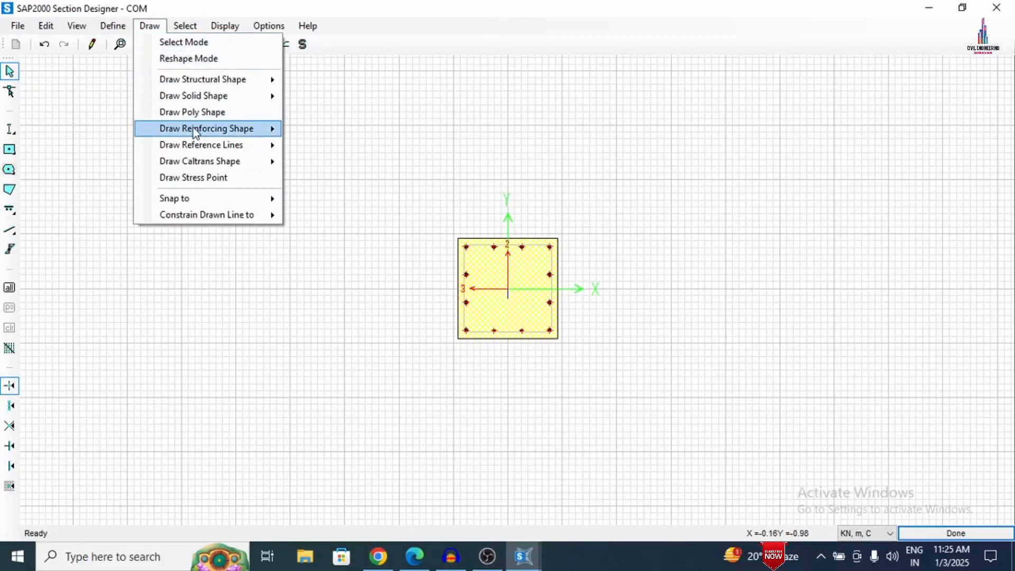
pyautogui.moveTo(214, 79)
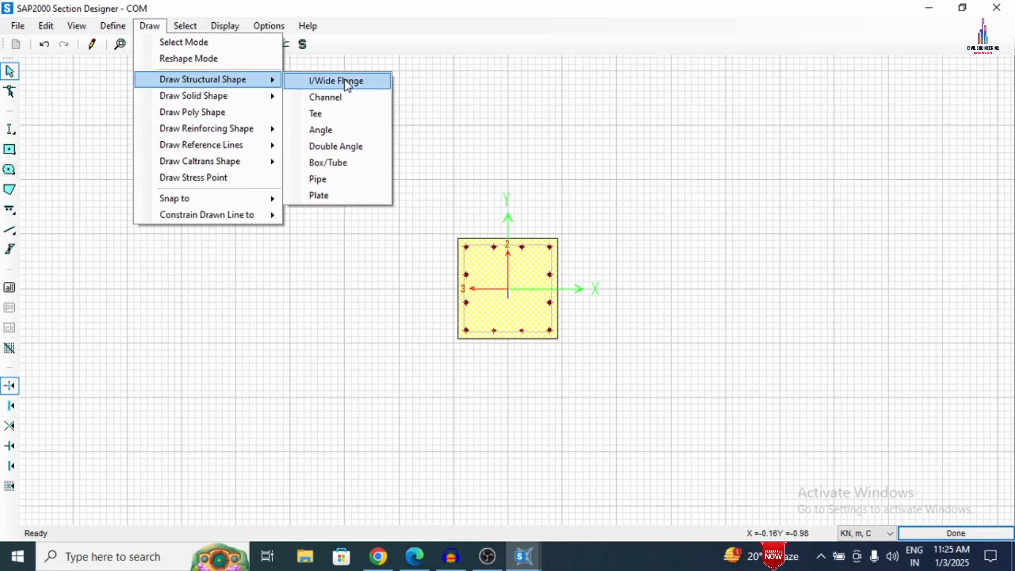
pyautogui.click(347, 85)
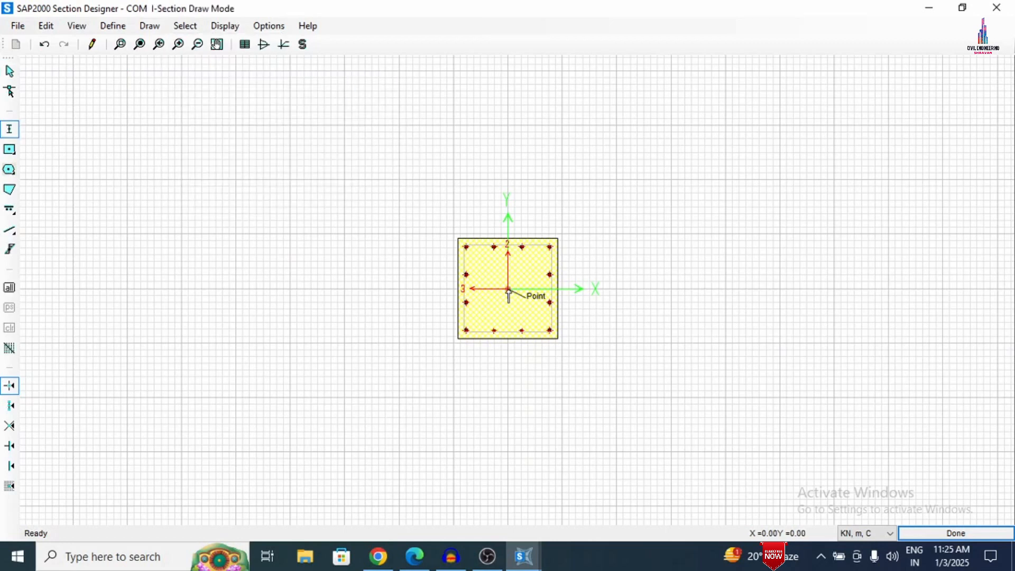
pyautogui.click(509, 290)
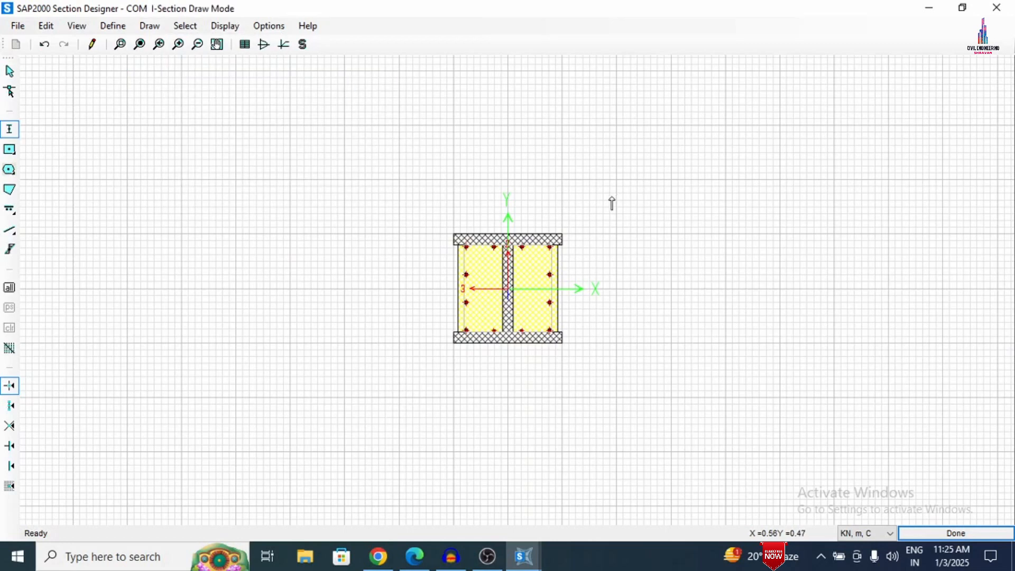
pyautogui.press('Escape')
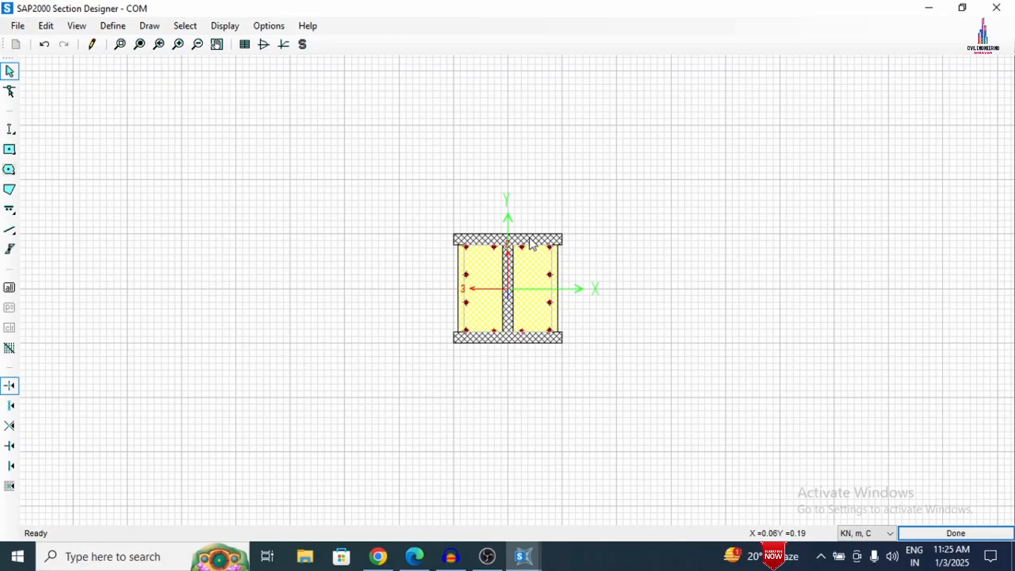
# - Set the I-shape's height, top width and bottom width to 0.3 m, and its top, web and bottom thicknesses to 0.03 m
pyautogui.rightClick(532, 243)
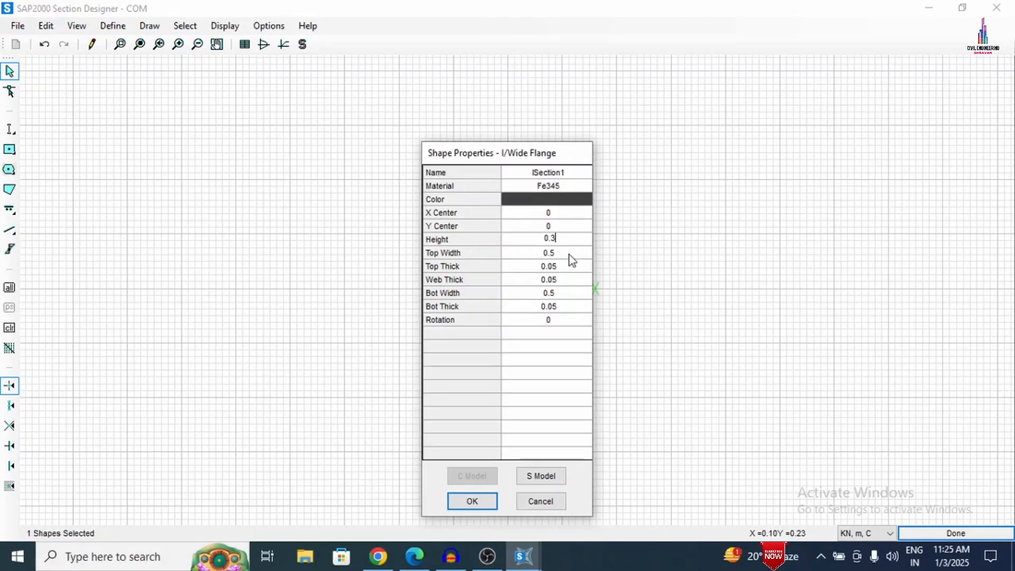
pyautogui.click(569, 255)
pyautogui.click(584, 265)
pyautogui.press('BackSpace')
pyautogui.write('3')
pyautogui.press('BackSpace')
pyautogui.write('3')
pyautogui.click(586, 295)
pyautogui.click(579, 303)
pyautogui.click(579, 306)
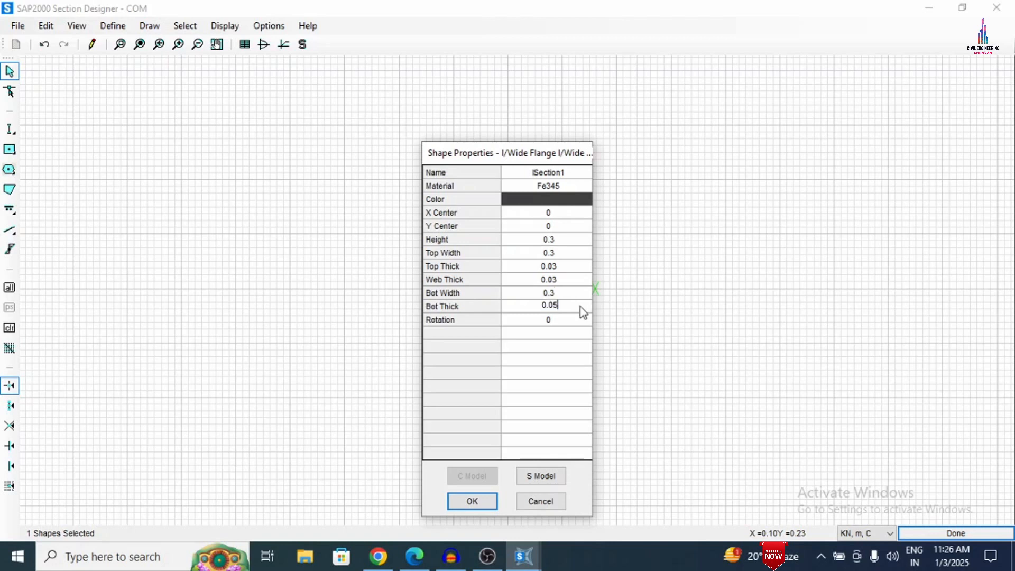
pyautogui.click(463, 497)
pyautogui.click(464, 502)
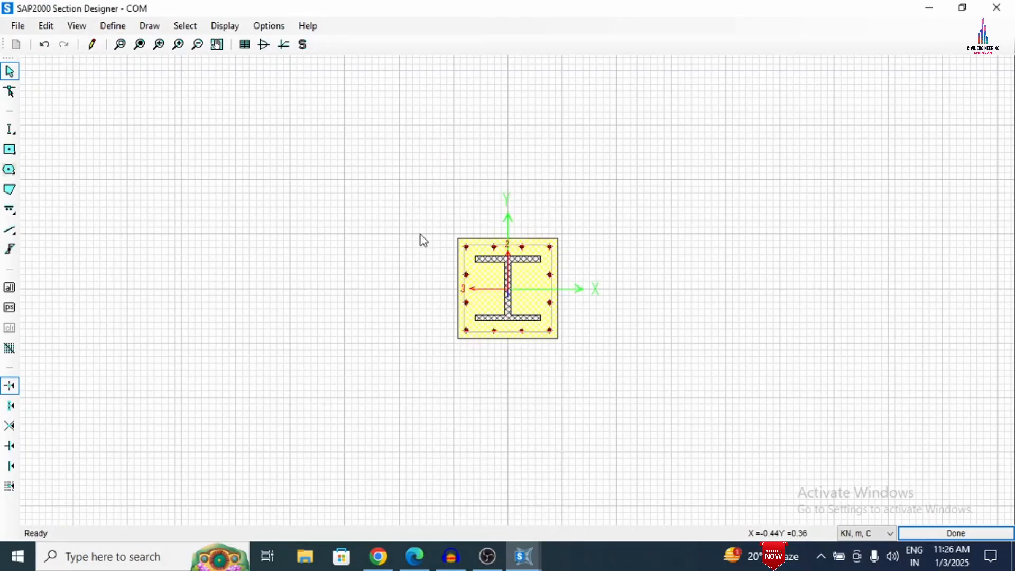
# - Set the I-shape's material to Fe250, and close Section Designer with the changes saved
pyautogui.click(120, 44)
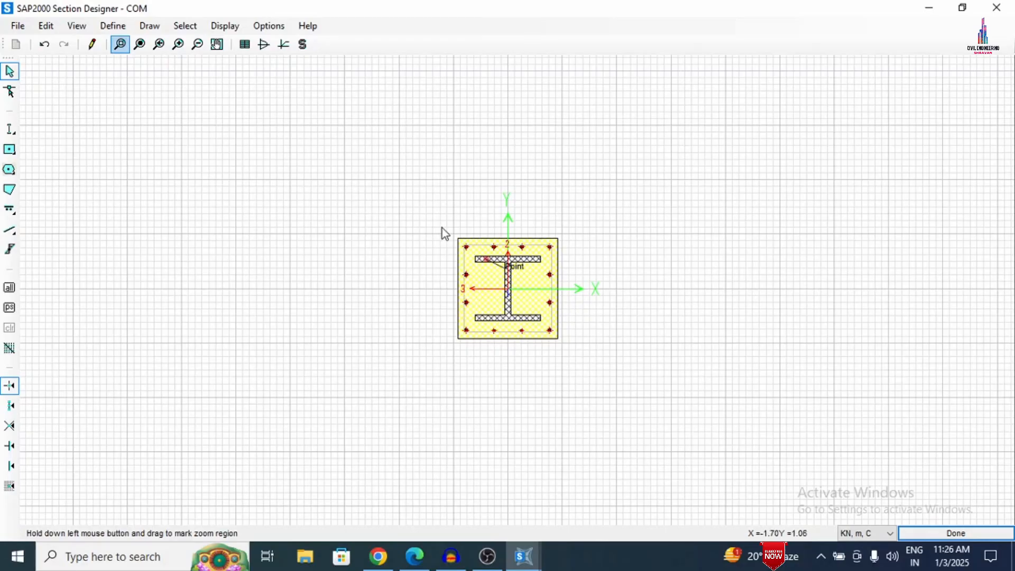
pyautogui.moveTo(440, 226); pyautogui.dragTo(569, 353)
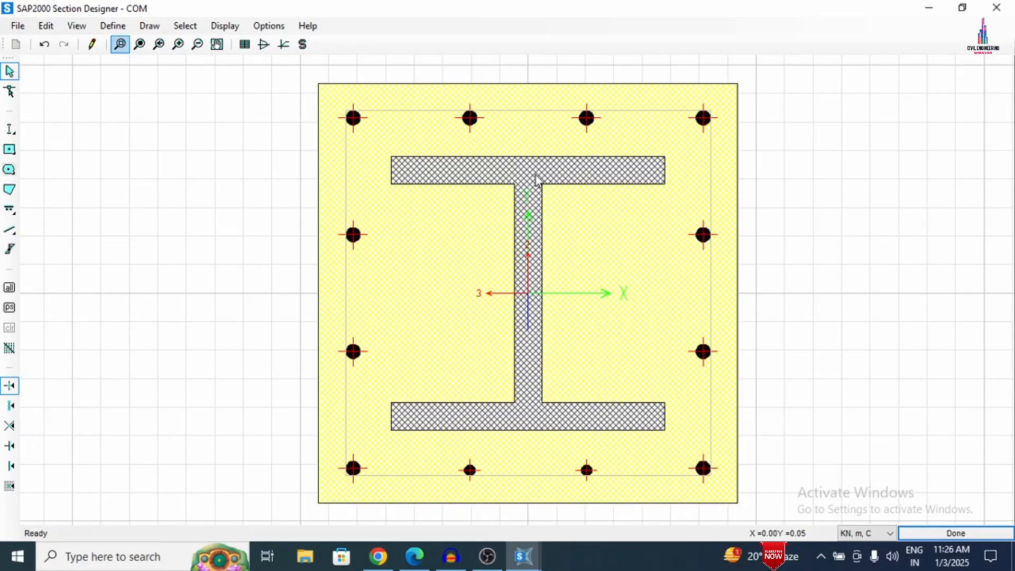
pyautogui.click(559, 171)
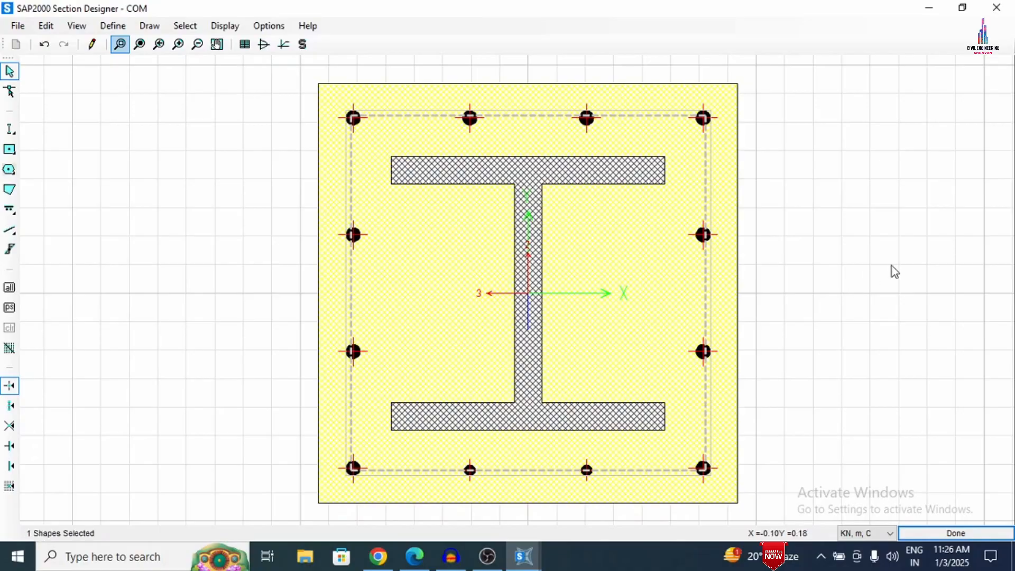
pyautogui.doubleClick(537, 420)
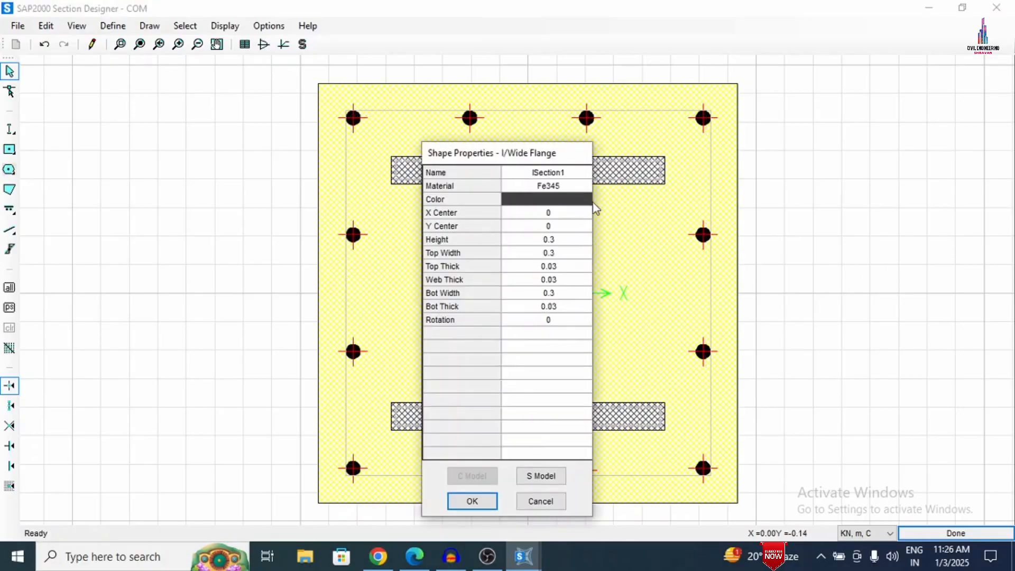
pyautogui.click(578, 186)
pyautogui.click(578, 186)
pyautogui.click(582, 188)
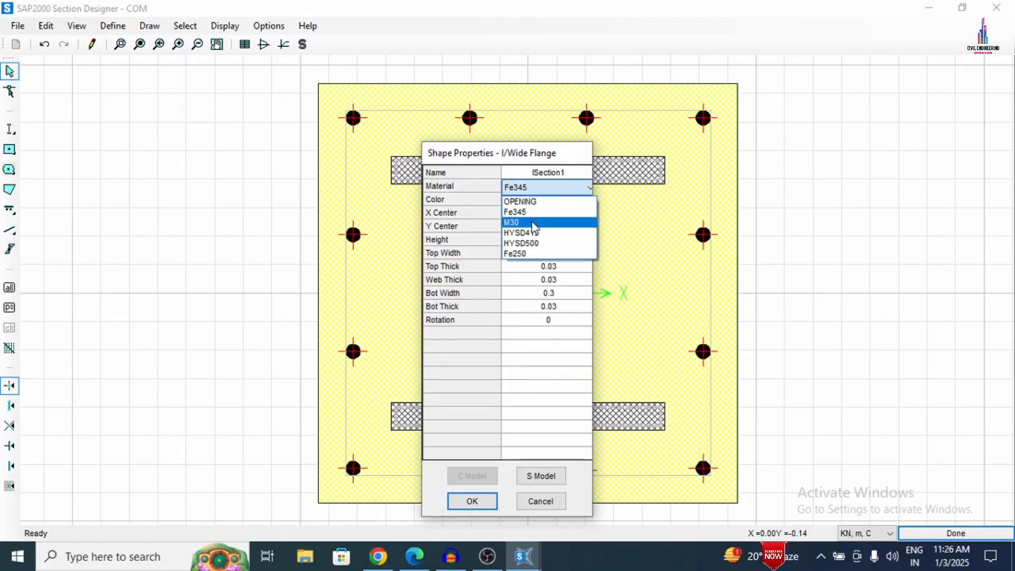
pyautogui.click(530, 253)
pyautogui.click(467, 501)
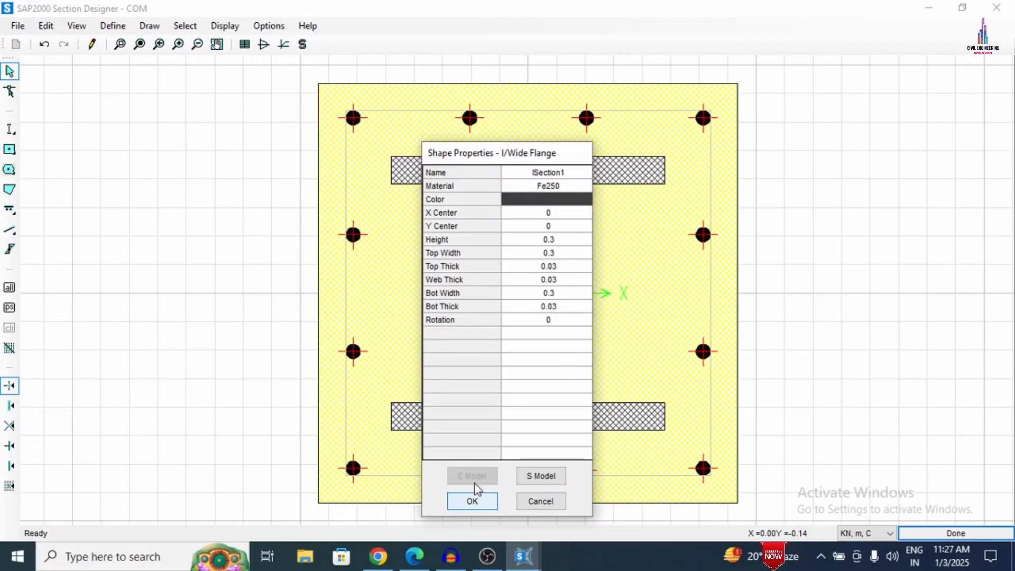
pyautogui.click(476, 503)
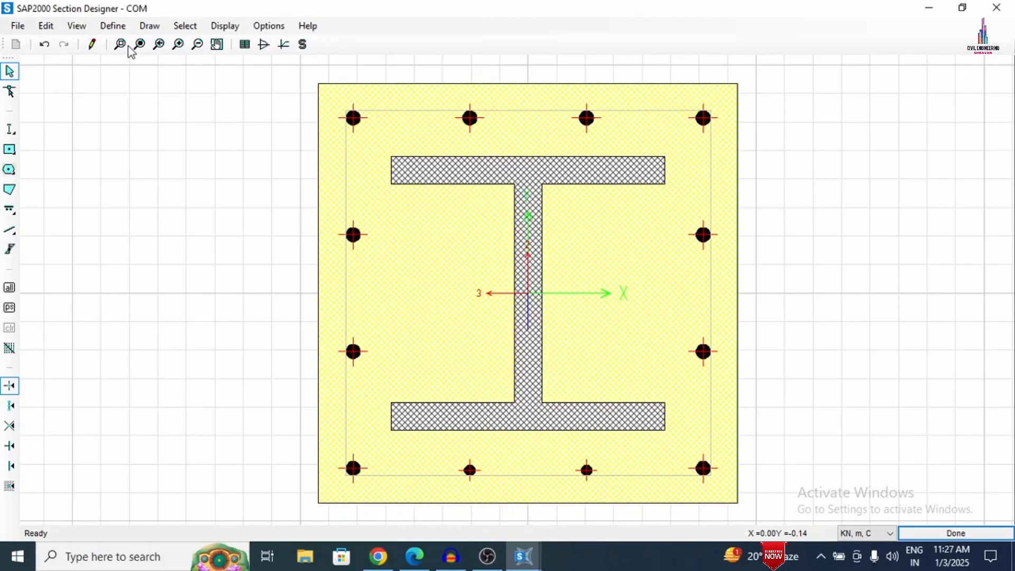
pyautogui.click(997, 7)
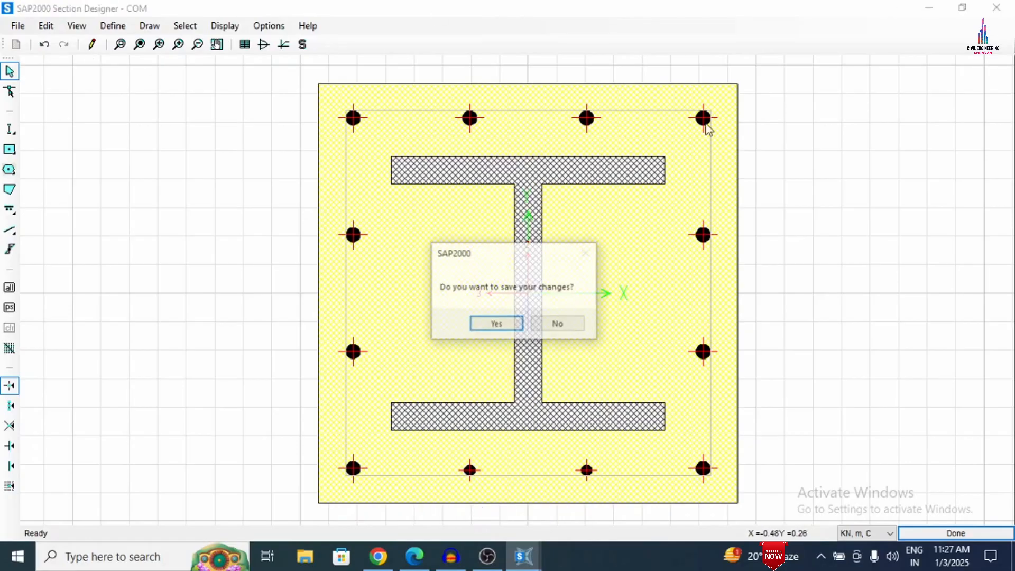
pyautogui.click(500, 326)
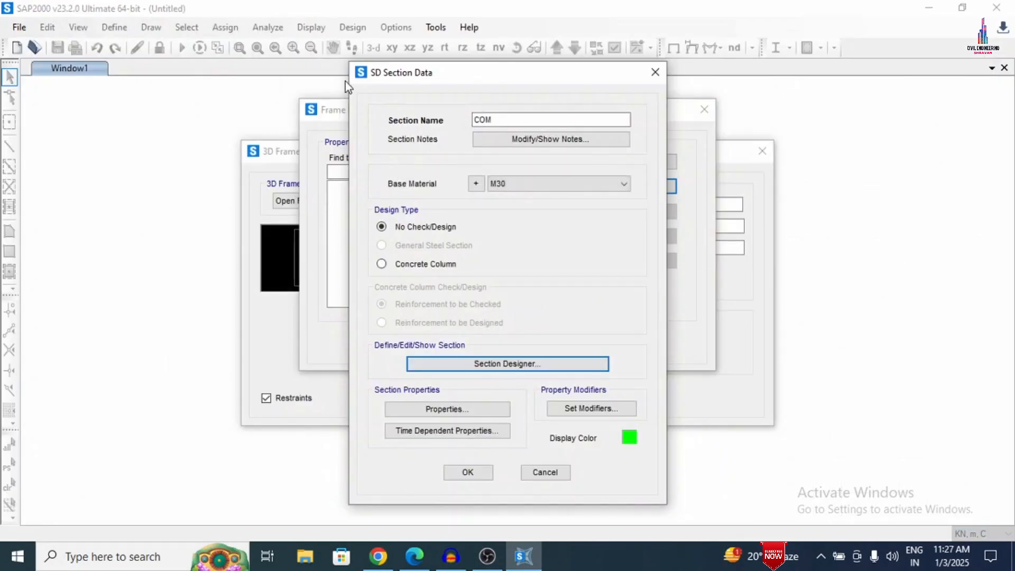
# - Accept the COM section, set the beams to BEAM with COM for the columns, and generate the 3D frame
pyautogui.click(478, 473)
pyautogui.click(486, 348)
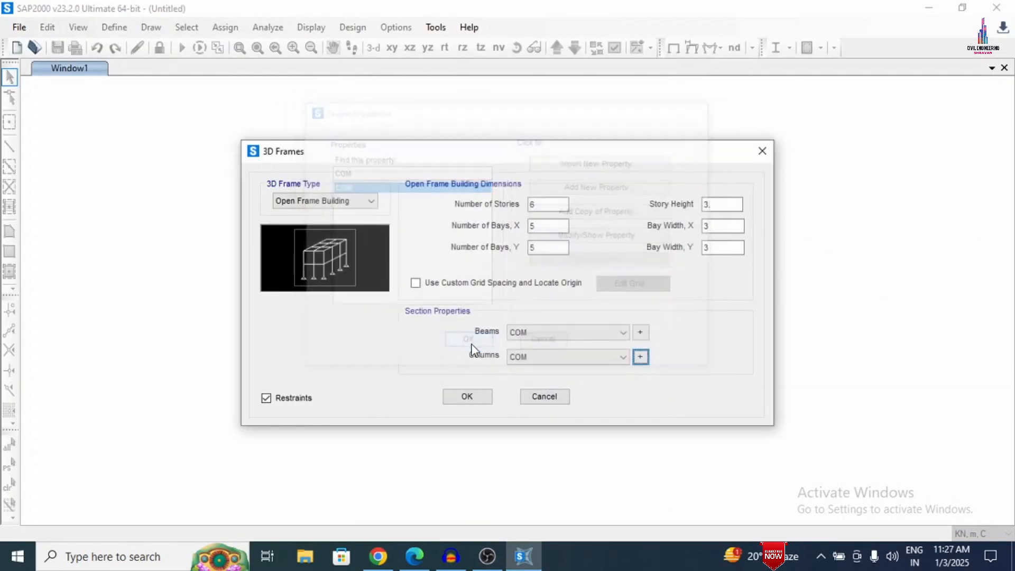
pyautogui.click(549, 332)
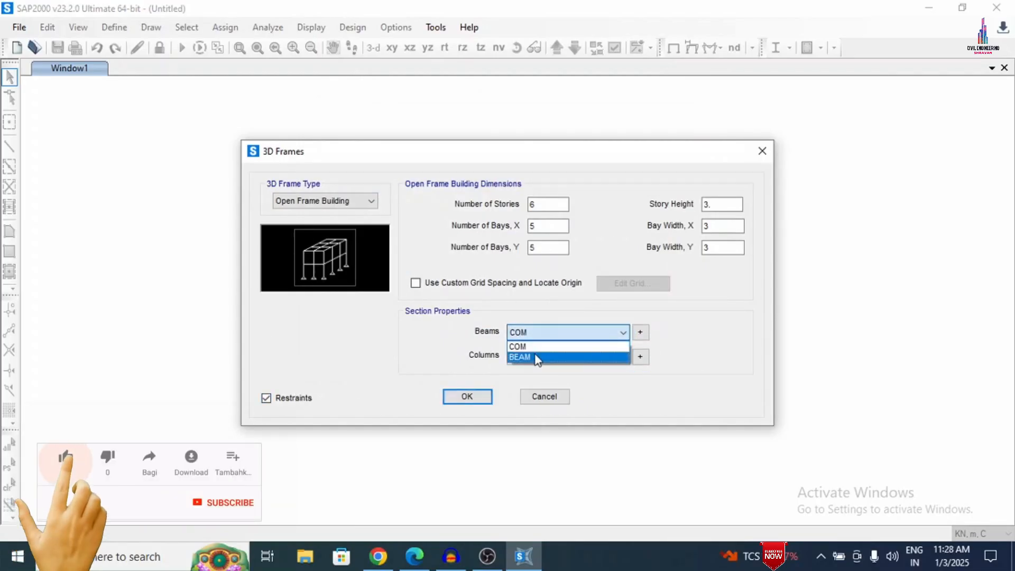
pyautogui.click(535, 356)
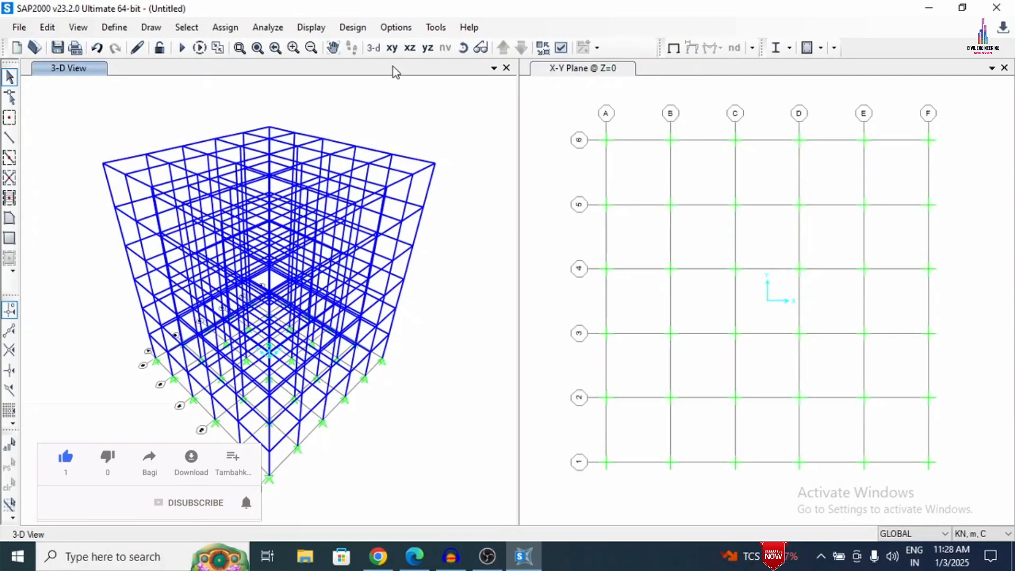
# - Show the X-Y plan at Z=3 in one window and the 3-D view in the other
pyautogui.click(393, 48)
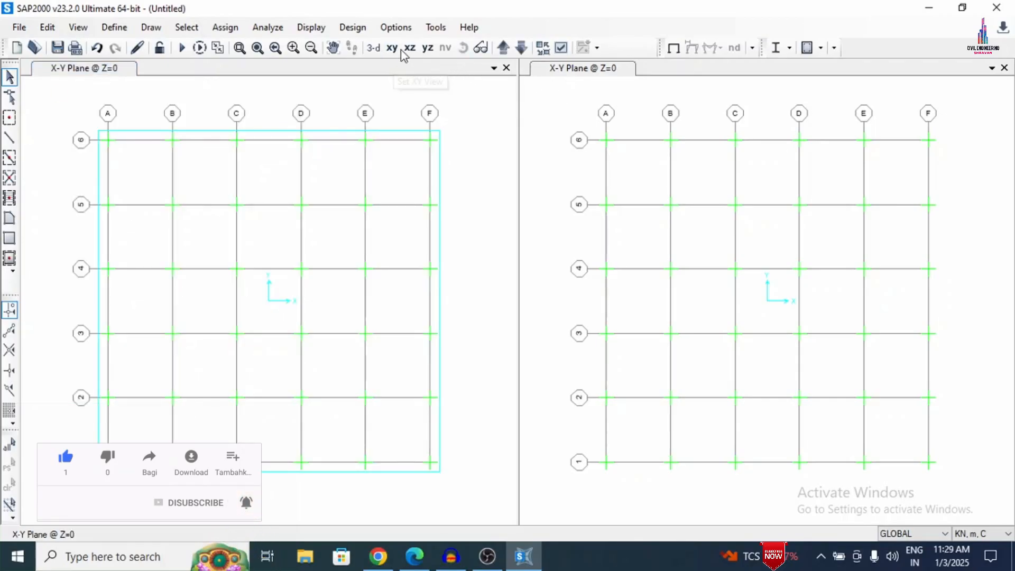
pyautogui.click(377, 50)
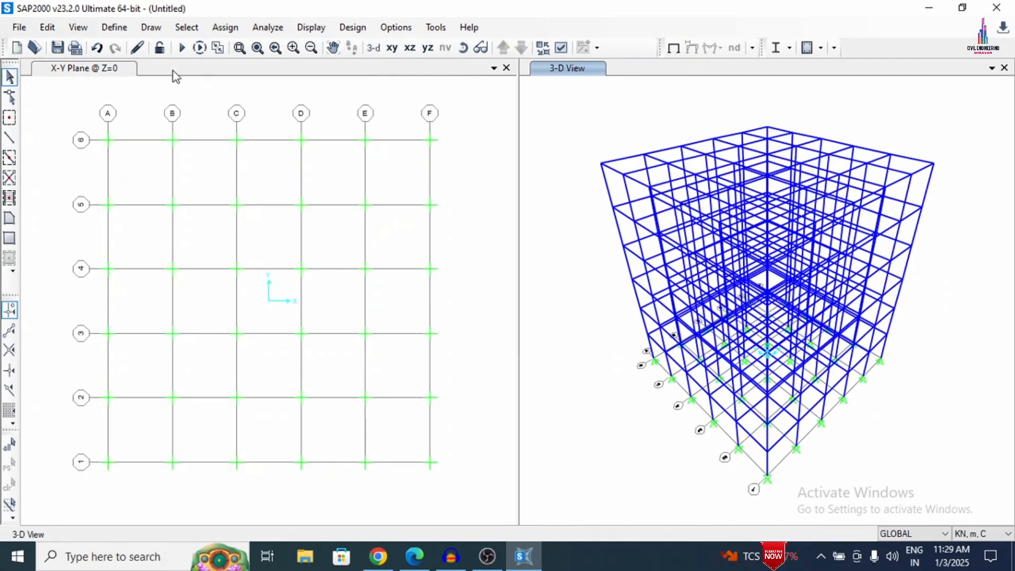
pyautogui.click(186, 96)
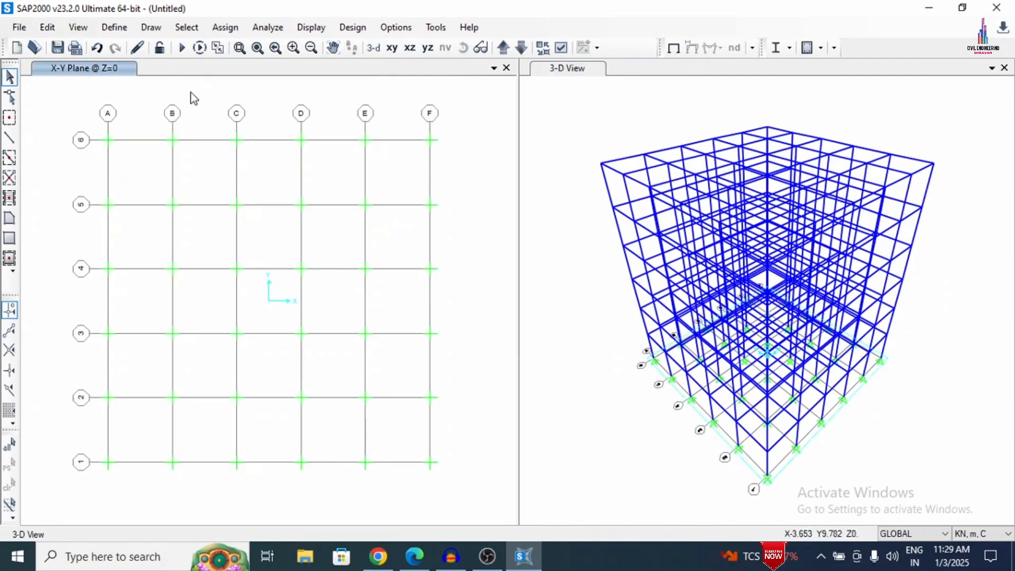
pyautogui.click(504, 47)
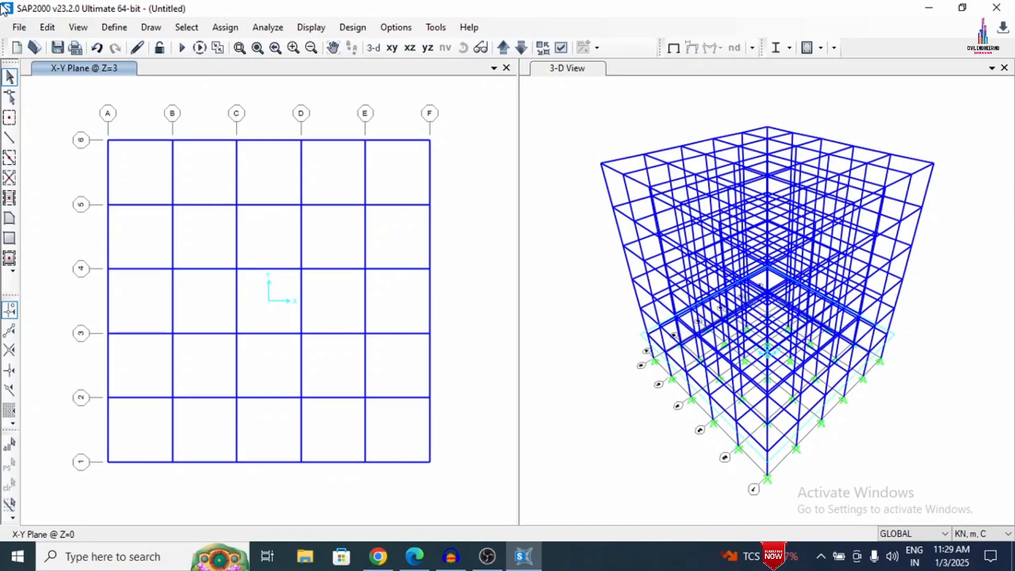
# - Add a new shell area section and name it S150
pyautogui.click(110, 29)
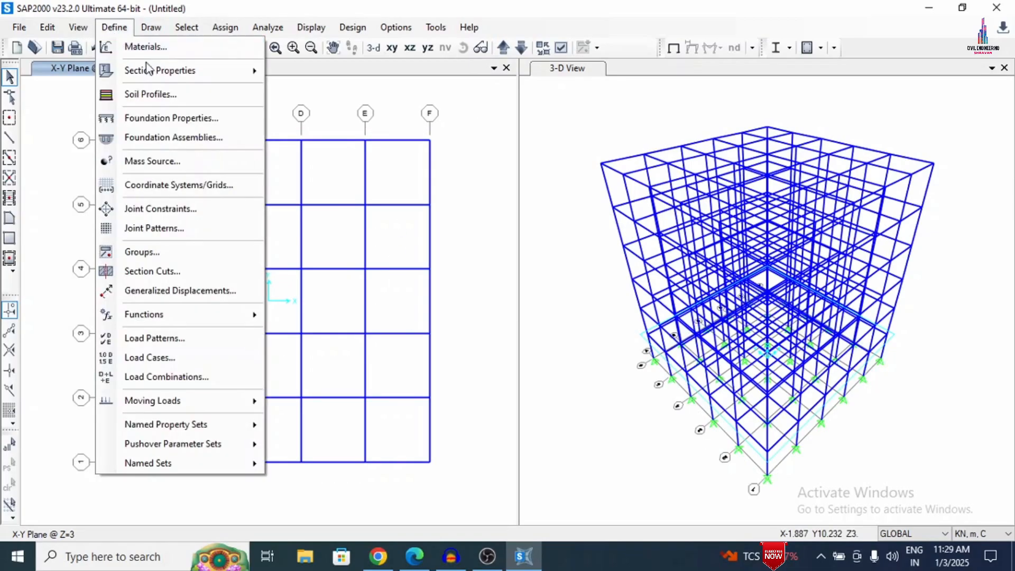
pyautogui.moveTo(148, 70)
pyautogui.click(337, 135)
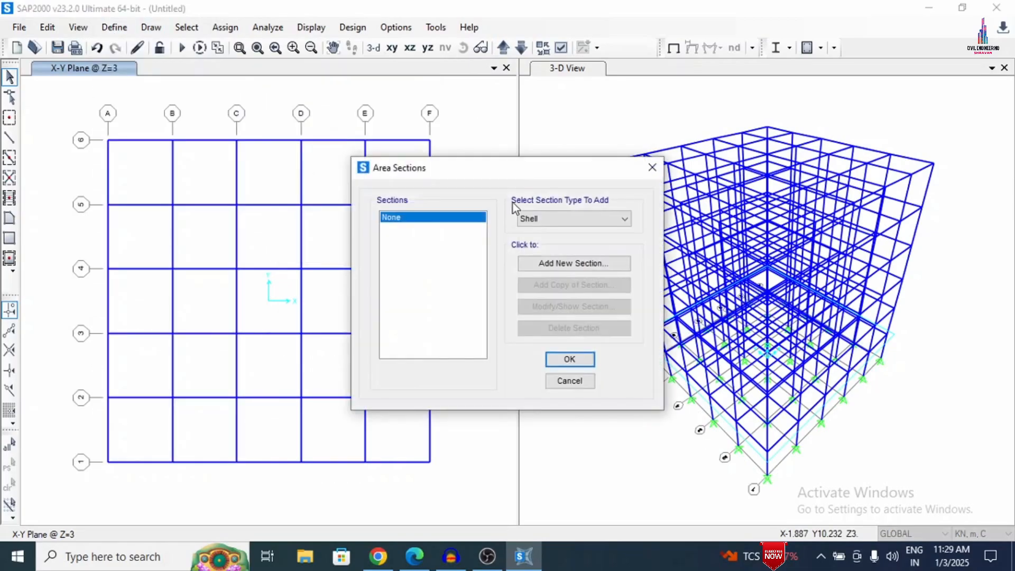
pyautogui.click(554, 263)
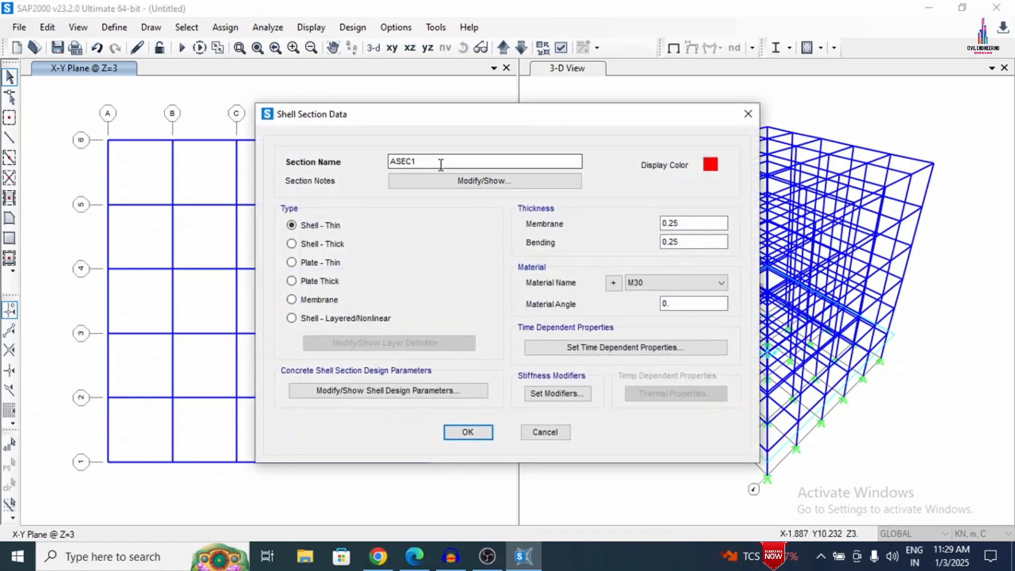
pyautogui.moveTo(440, 162); pyautogui.dragTo(279, 155)
pyautogui.write('S150')
# - Set the S150 shell's membrane and bending thicknesses to 0.15 m and accept the area section
pyautogui.moveTo(679, 223); pyautogui.dragTo(667, 232)
pyautogui.write('15')
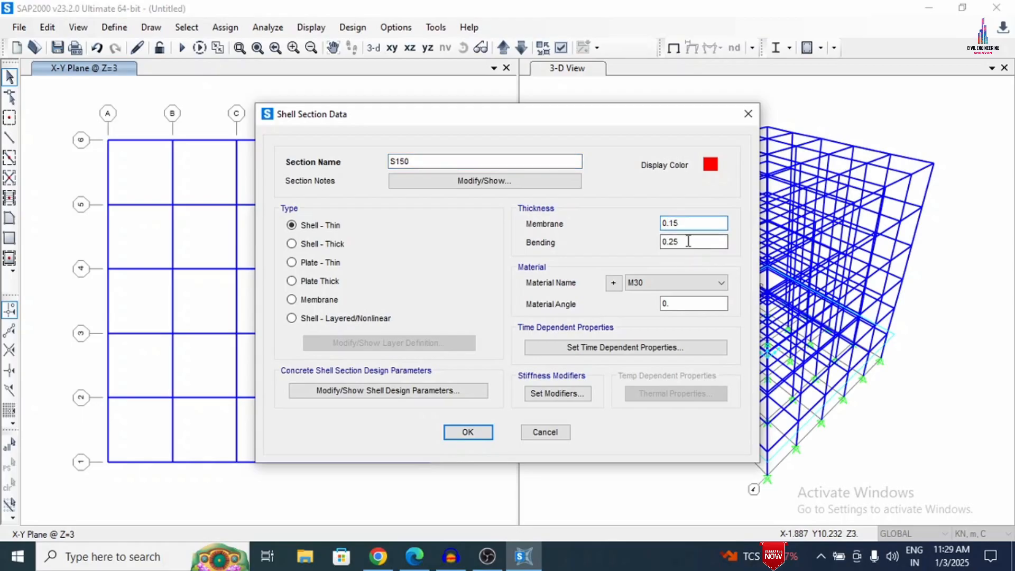
pyautogui.moveTo(681, 242); pyautogui.dragTo(675, 245)
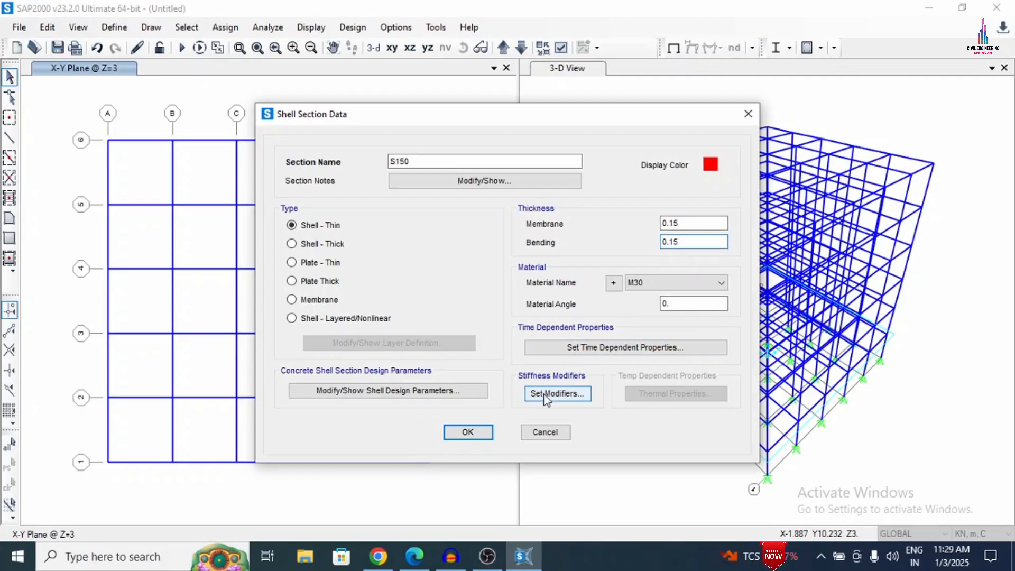
pyautogui.click(478, 430)
pyautogui.click(559, 361)
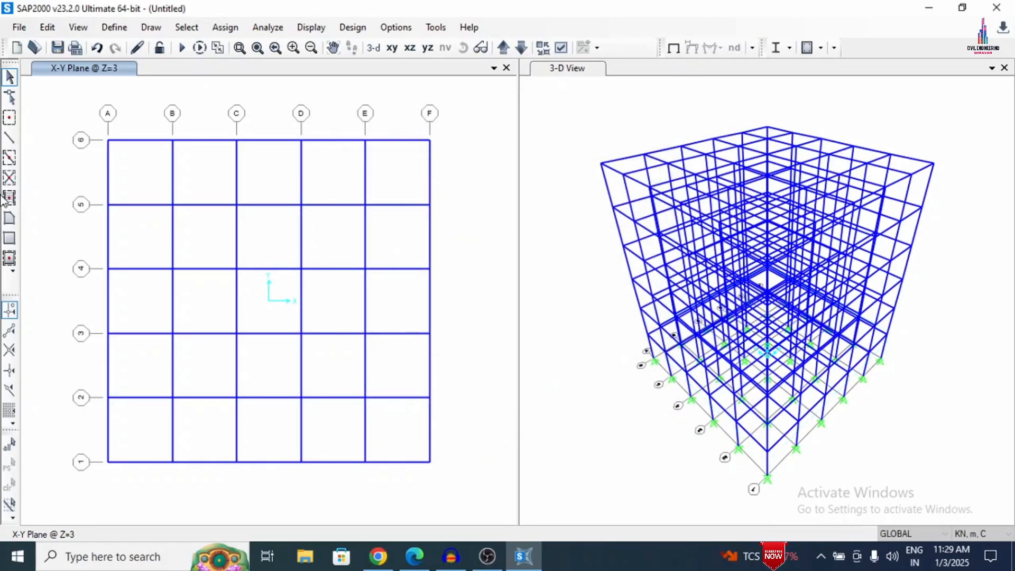
# - Quick-draw S150 slab areas across all the bays of the Z=3 plan
pyautogui.click(10, 259)
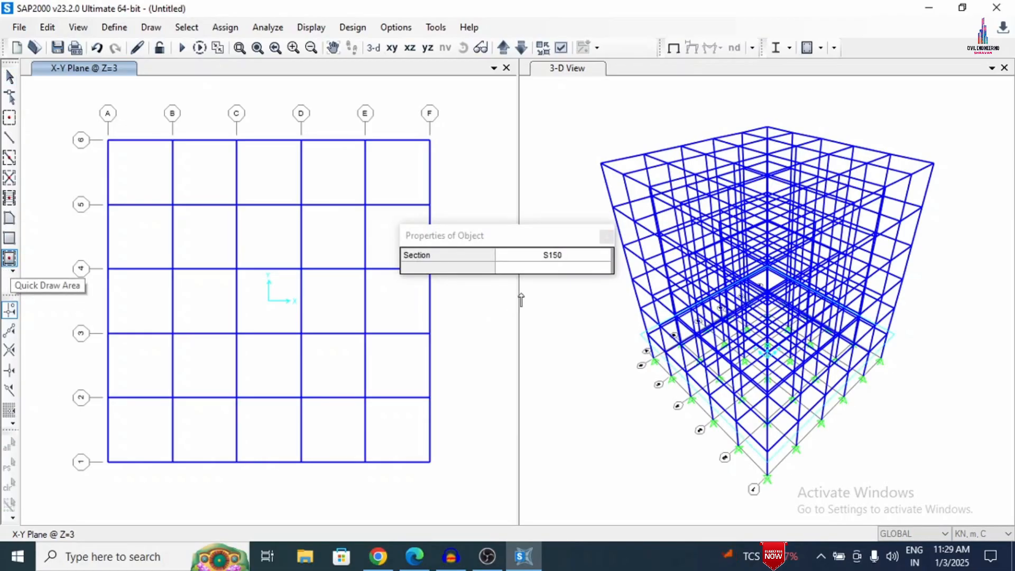
pyautogui.moveTo(531, 236); pyautogui.dragTo(523, 16)
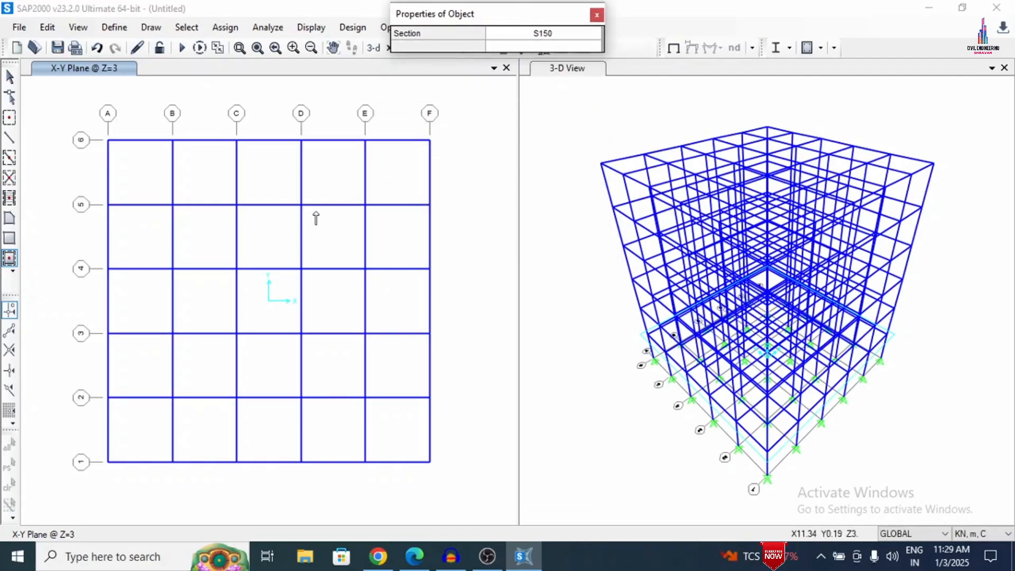
pyautogui.moveTo(66, 104)
pyautogui.mouseDown()
pyautogui.moveTo(373, 507)
pyautogui.moveTo(438, 501)
pyautogui.mouseUp()
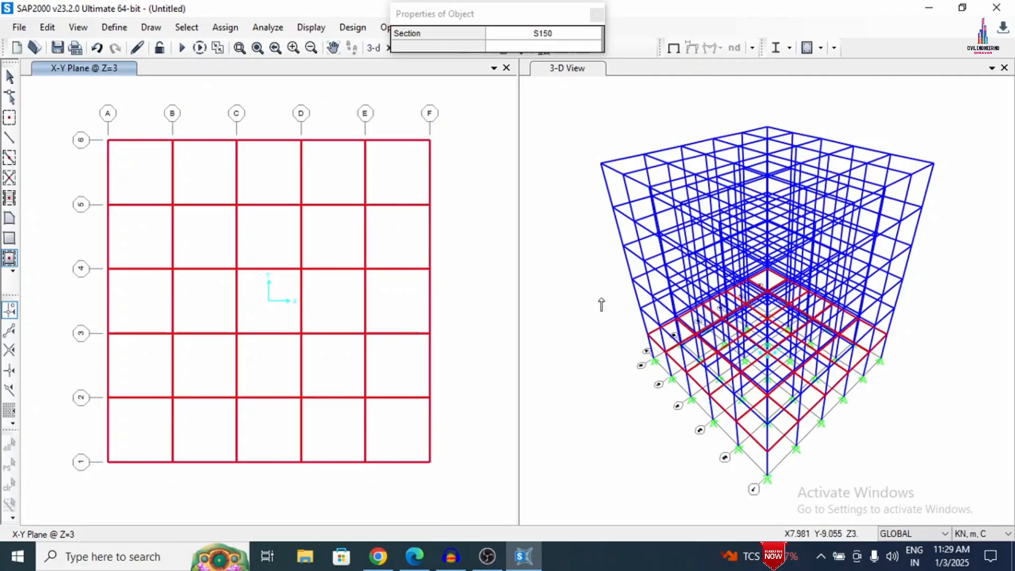
pyautogui.press('Escape')
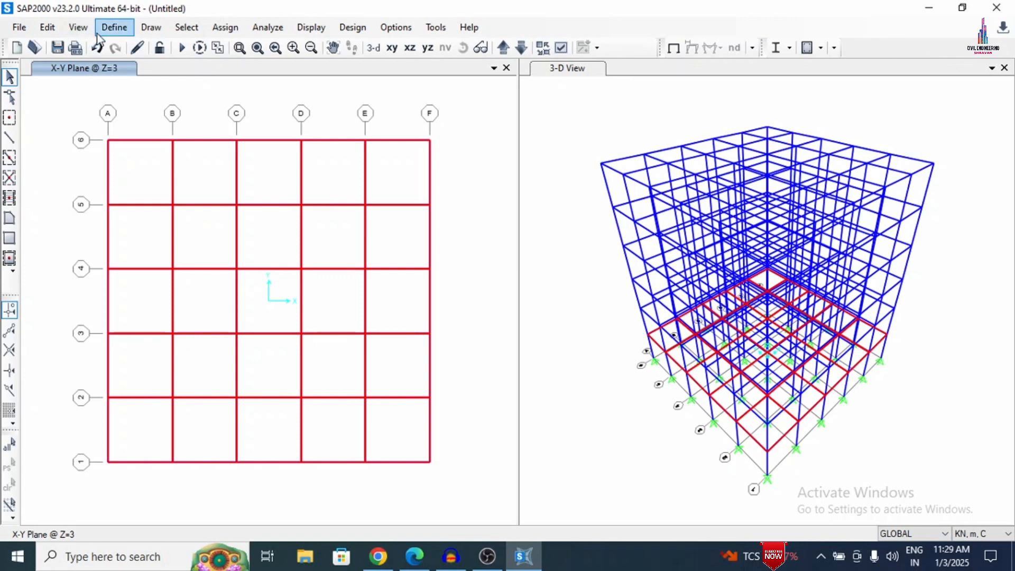
# - Select all area objects that have the S150 area section
pyautogui.click(186, 27)
pyautogui.moveTo(217, 49)
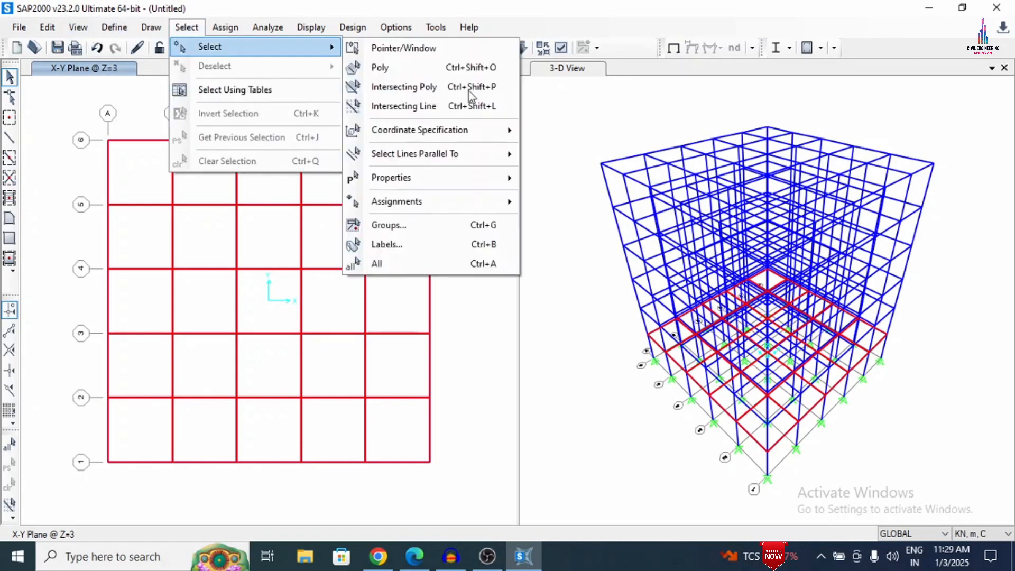
pyautogui.moveTo(433, 180)
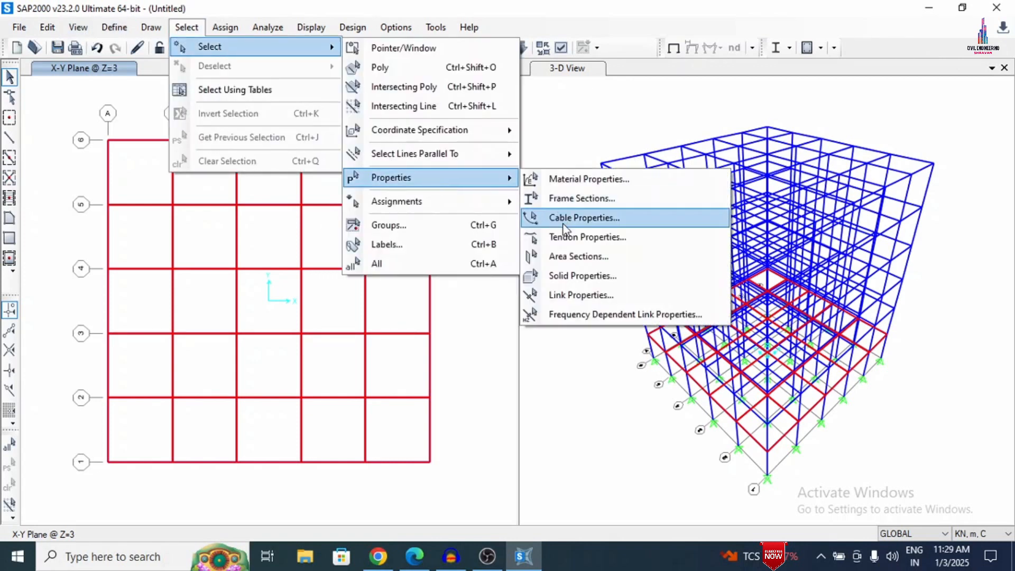
pyautogui.click(570, 257)
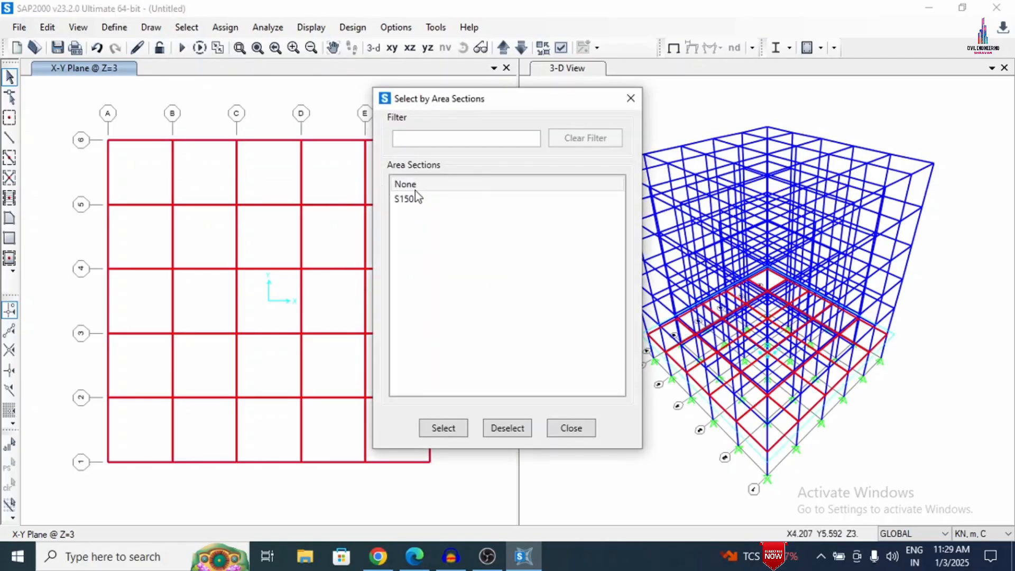
pyautogui.click(407, 199)
pyautogui.click(444, 427)
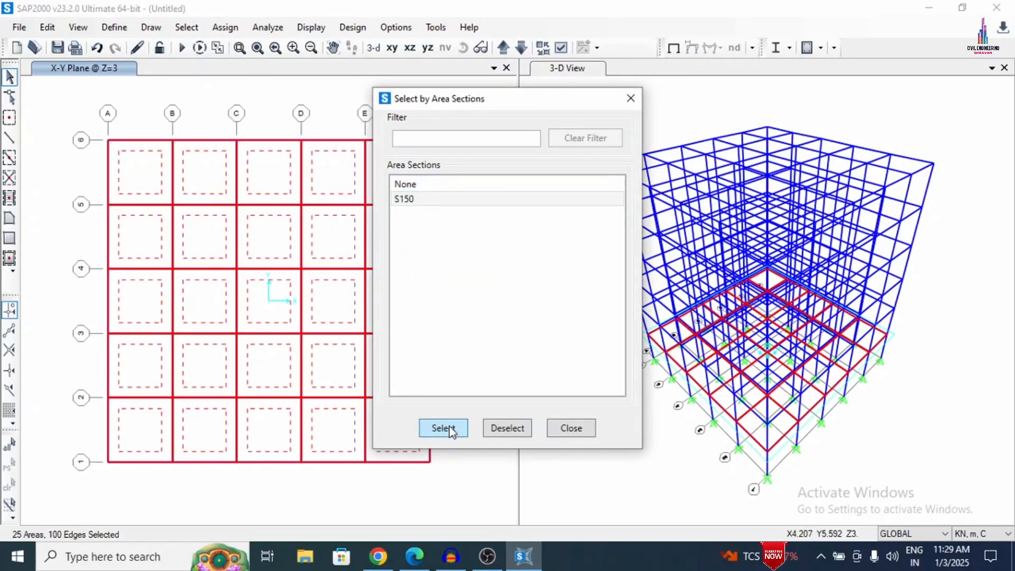
pyautogui.click(577, 428)
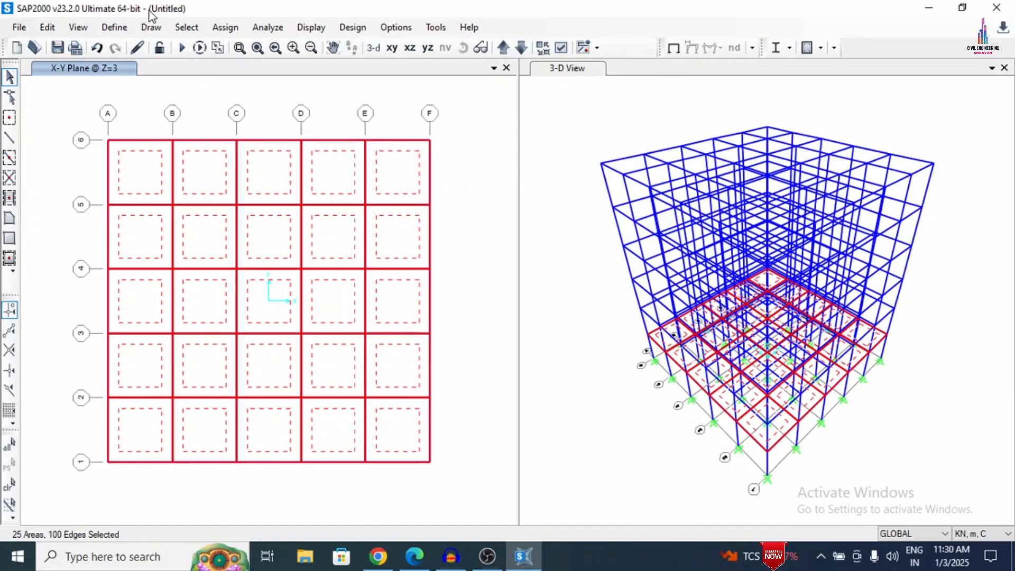
# - Replicate the selected slabs linearly with dz = 3 m and 5 copies to cover the upper stories
pyautogui.click(49, 28)
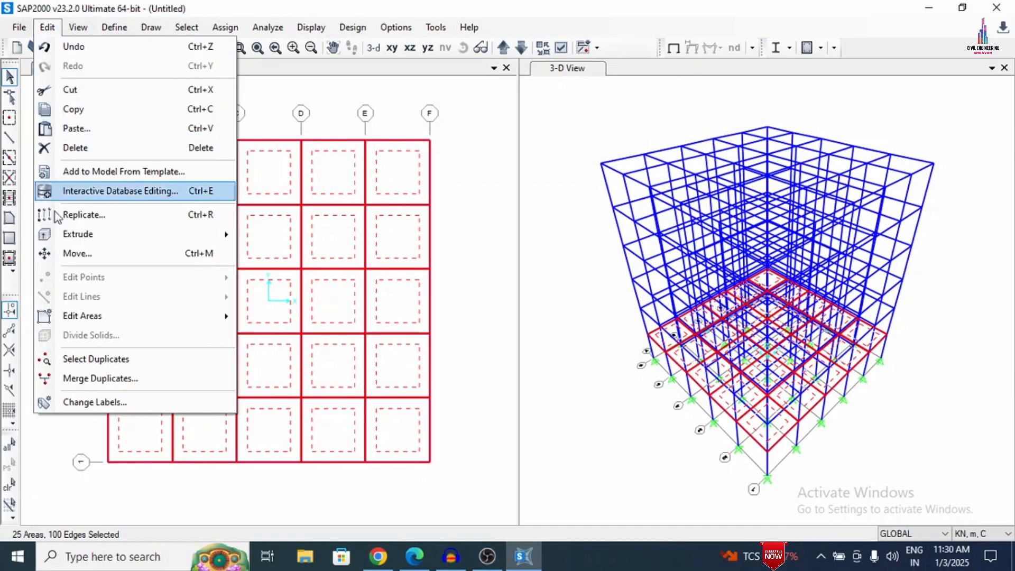
pyautogui.click(98, 218)
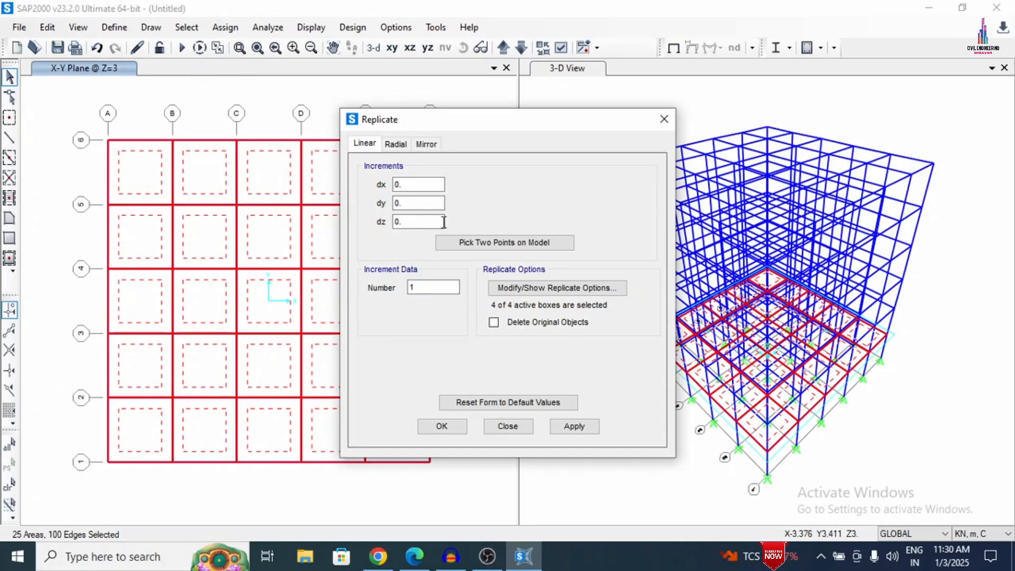
pyautogui.click(417, 222)
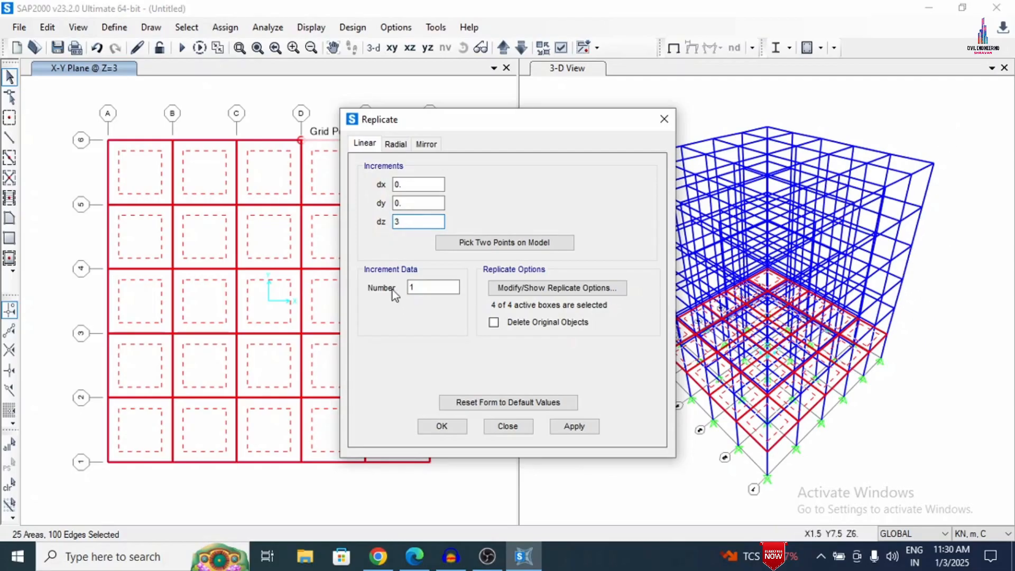
pyautogui.doubleClick(411, 287)
pyautogui.write('5')
pyautogui.click(560, 427)
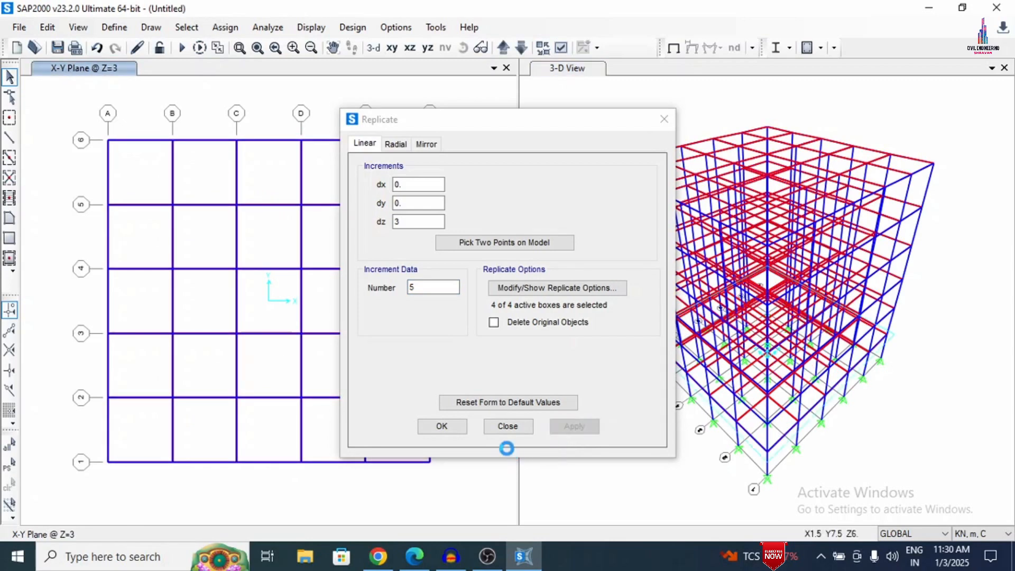
pyautogui.click(452, 427)
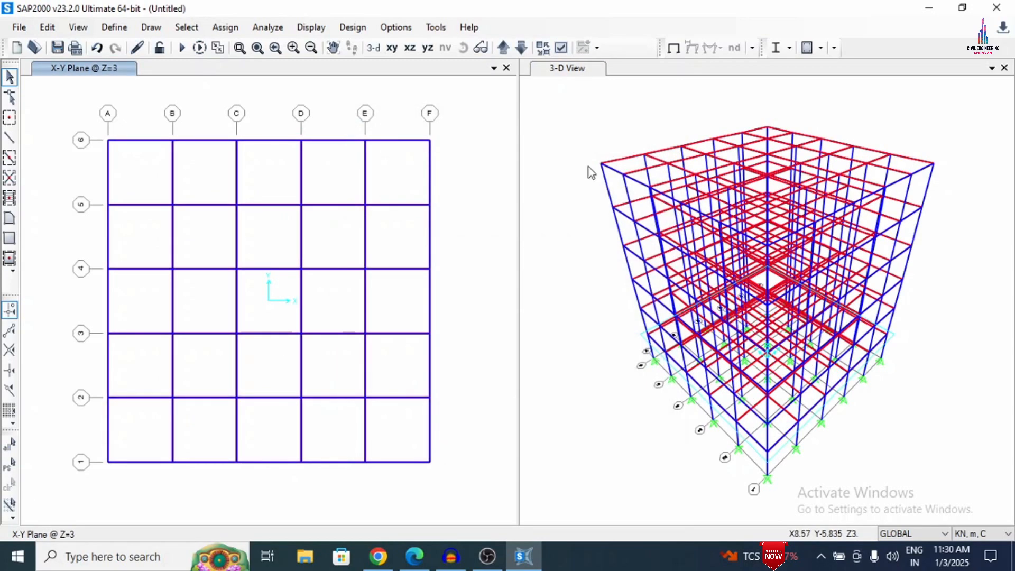
# - Turn on Fill Objects in the display options and apply it to all windows
pyautogui.click(562, 47)
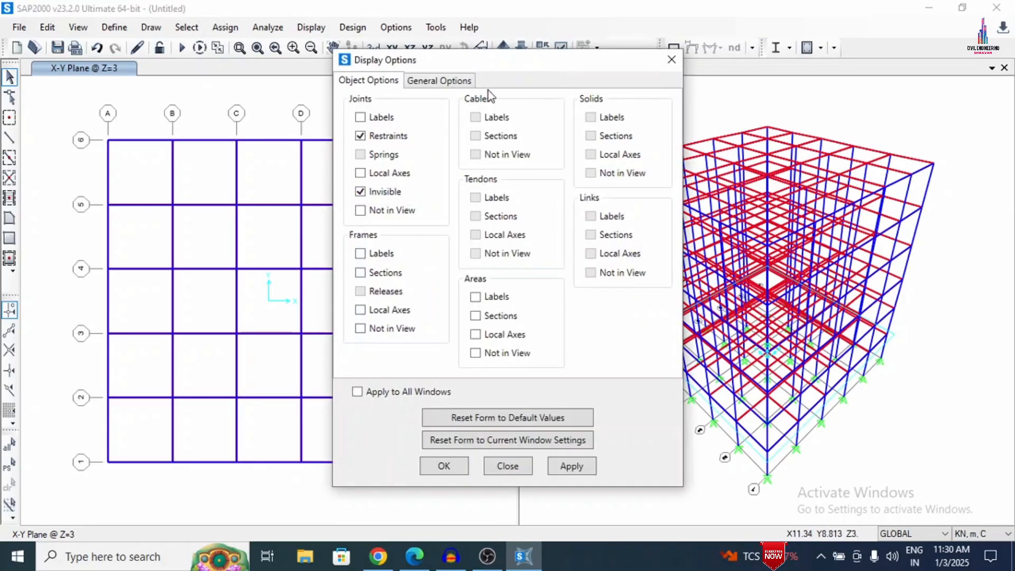
pyautogui.click(461, 85)
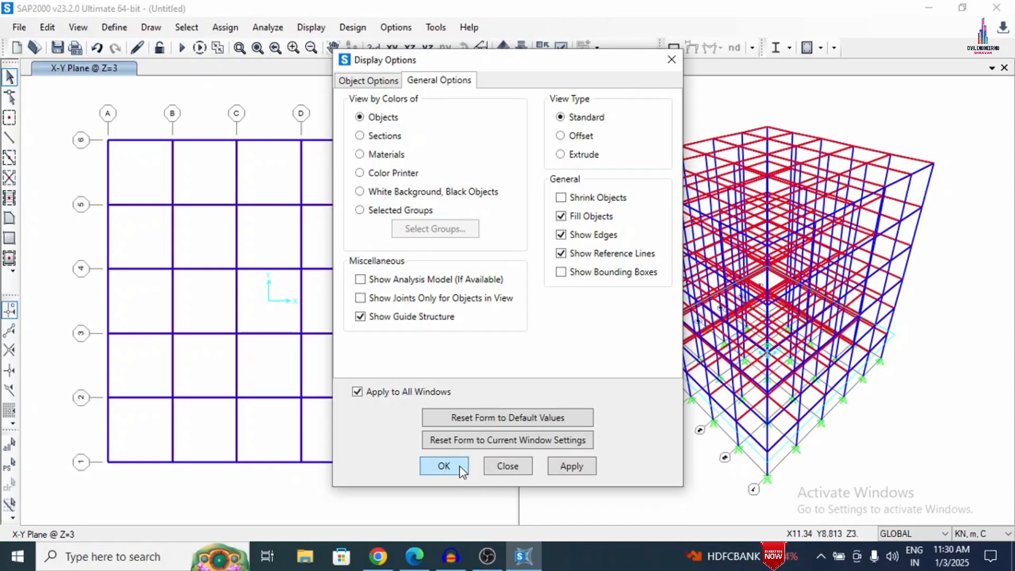
pyautogui.click(566, 467)
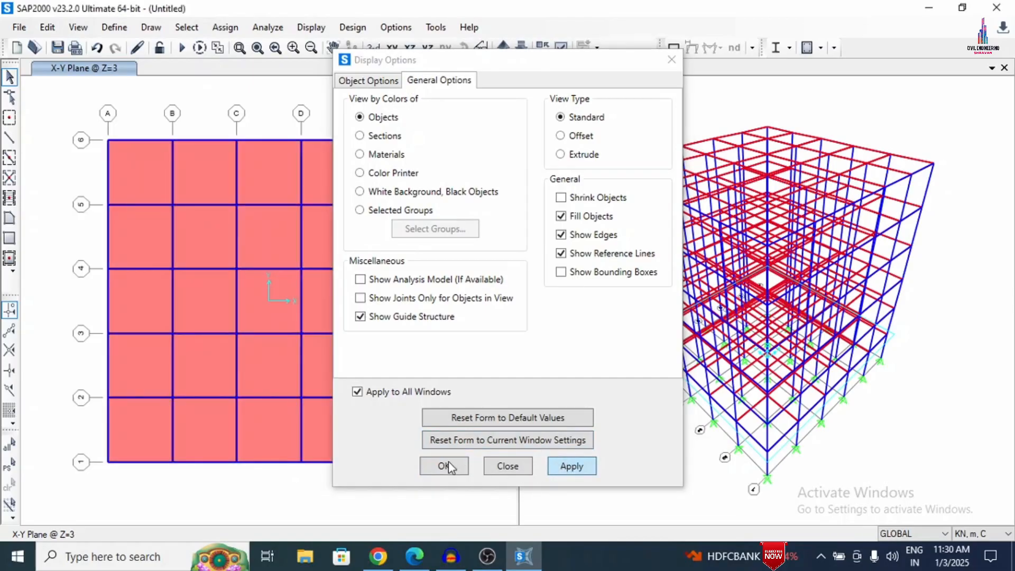
pyautogui.click(447, 469)
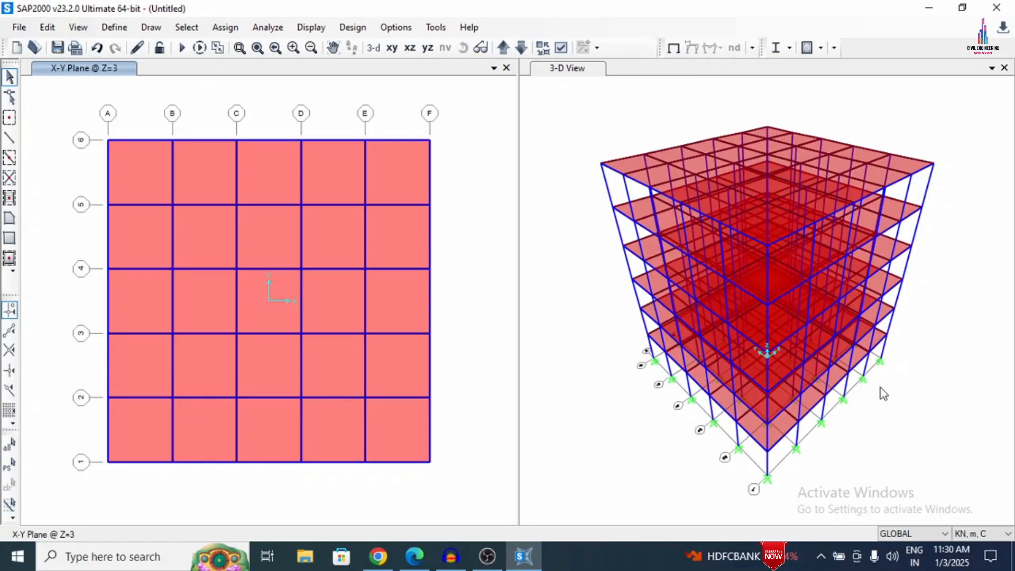
pyautogui.click(115, 27)
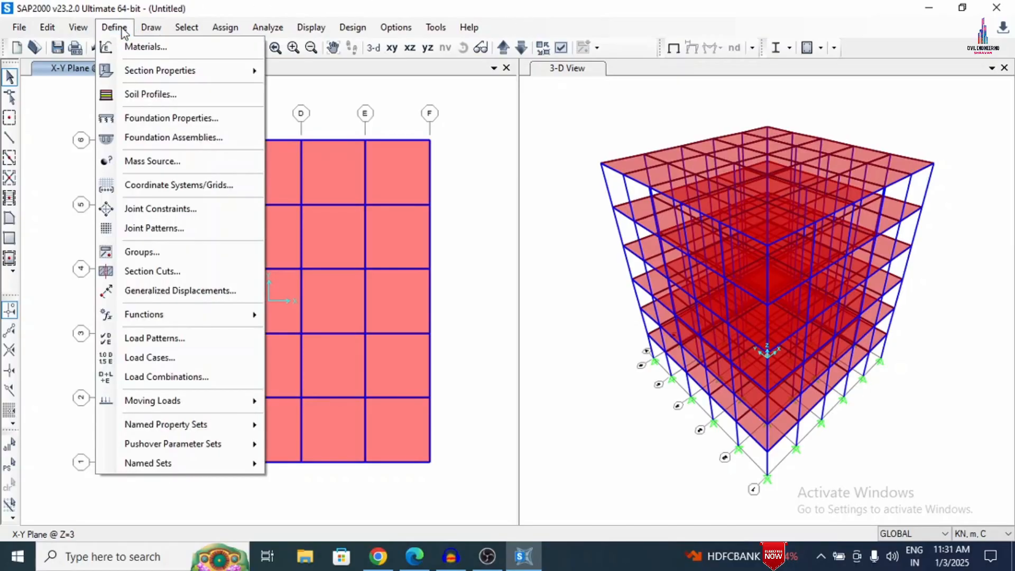
pyautogui.click(153, 356)
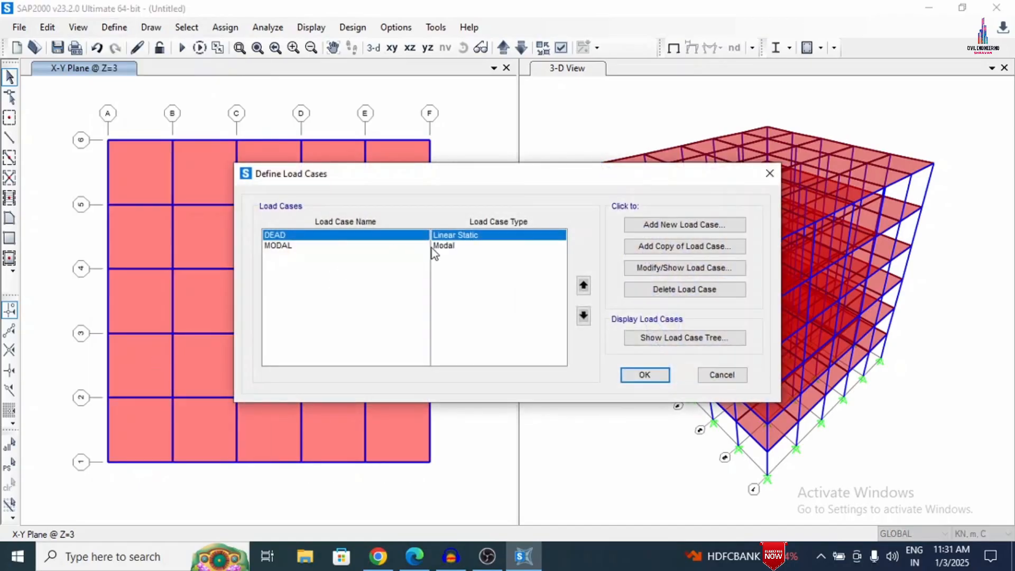
pyautogui.click(722, 375)
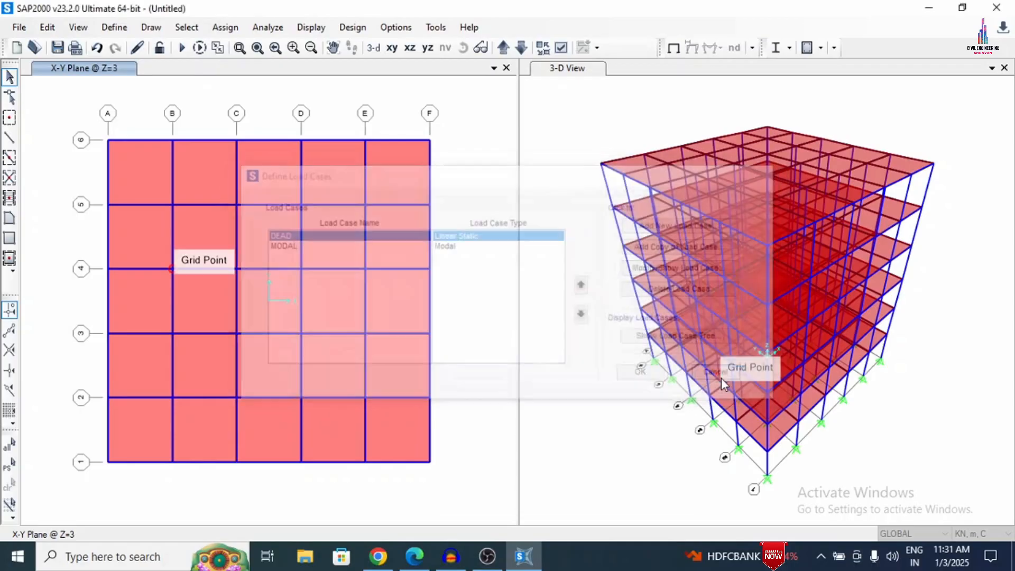
# - Add a load pattern named LIVE of type Live to the load pattern definitions
pyautogui.click(115, 27)
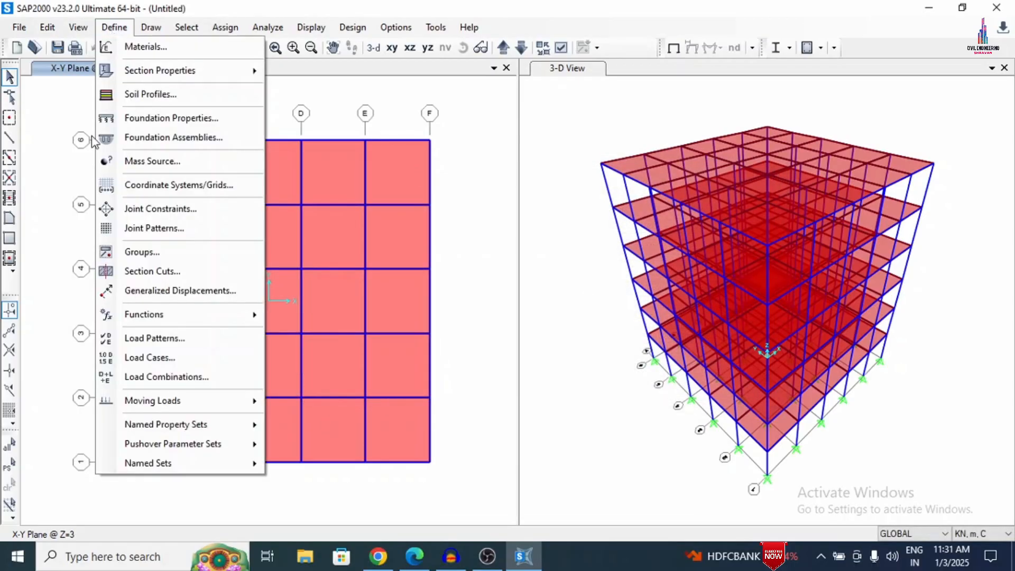
pyautogui.click(163, 339)
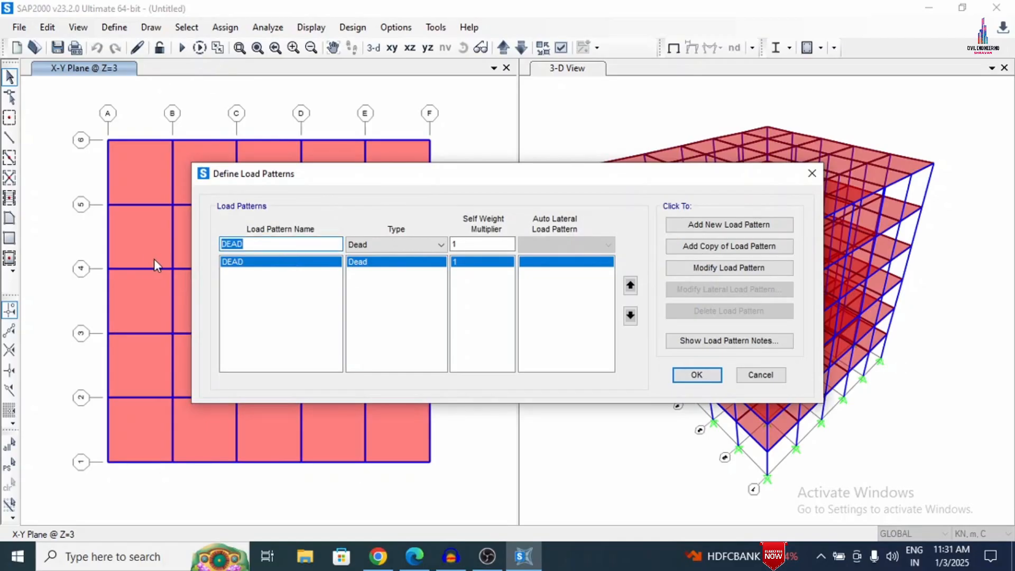
pyautogui.write('LIVE')
pyautogui.click(354, 244)
pyautogui.click(364, 275)
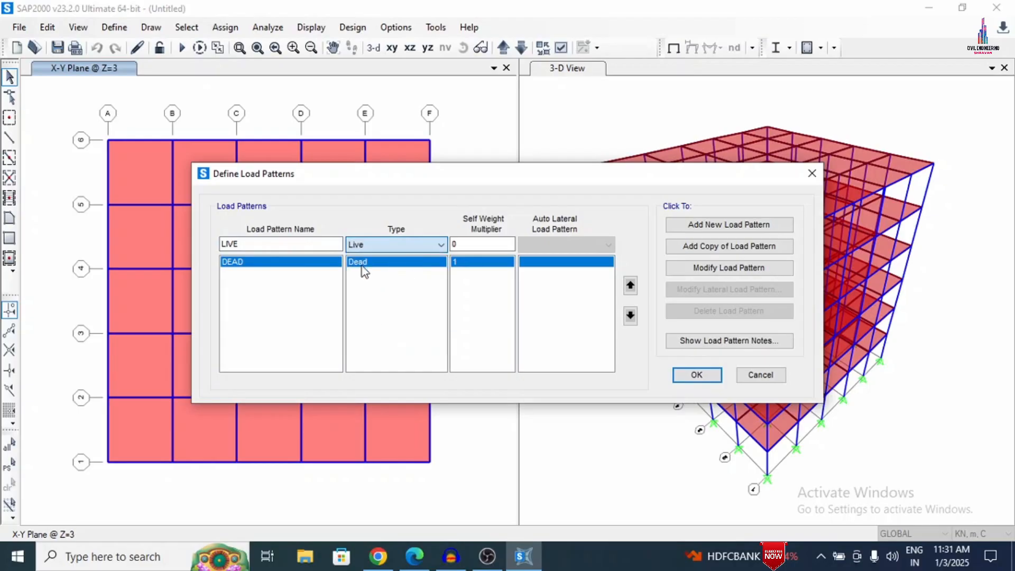
pyautogui.click(675, 229)
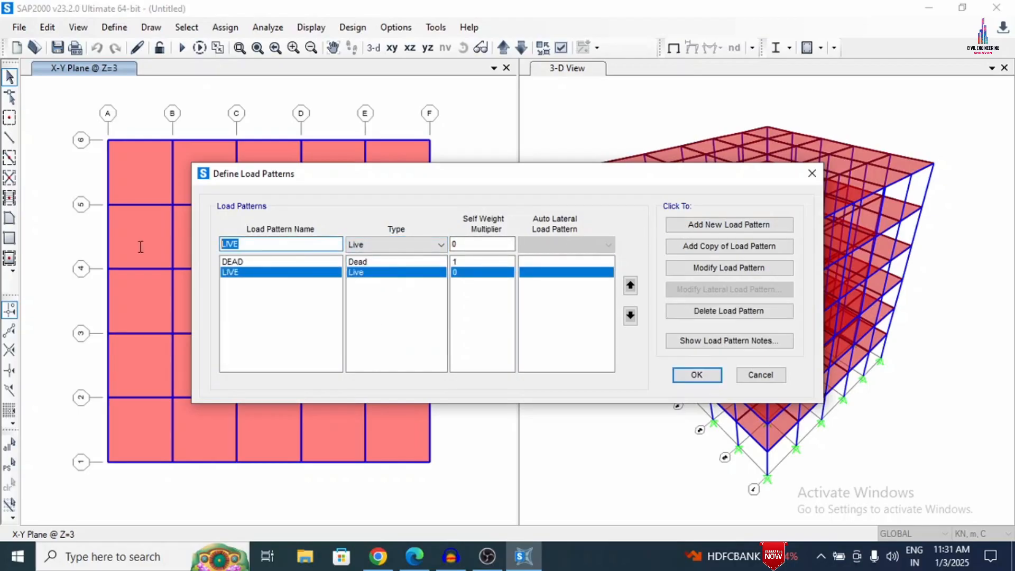
# - Add two Quake load patterns named EQX and EQY, both with the IS 1893-2016 auto lateral load
pyautogui.write('RQ')
pyautogui.press('BackSpace')
pyautogui.press('BackSpace')
pyautogui.write('EQX')
pyautogui.click(409, 245)
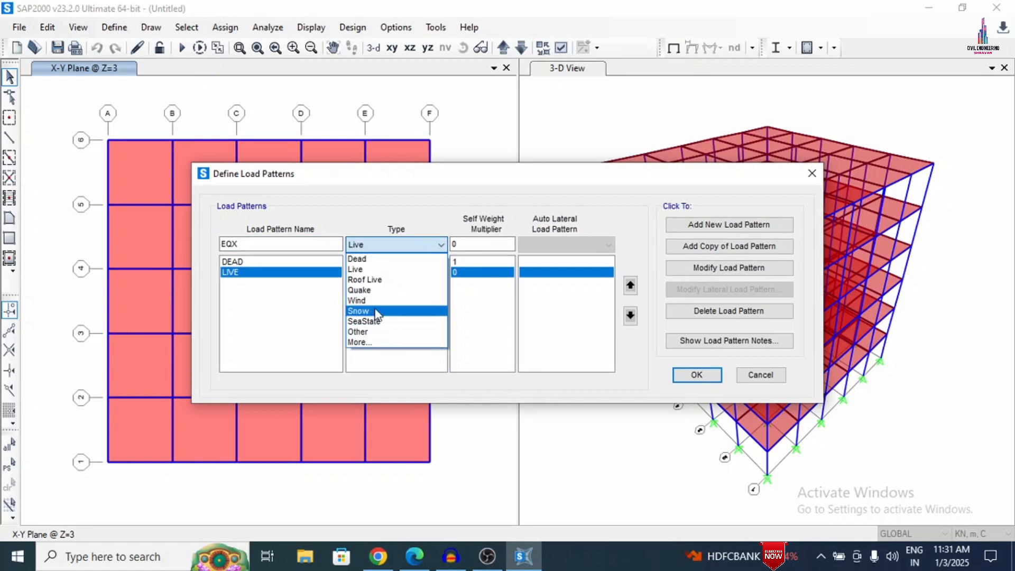
pyautogui.click(376, 289)
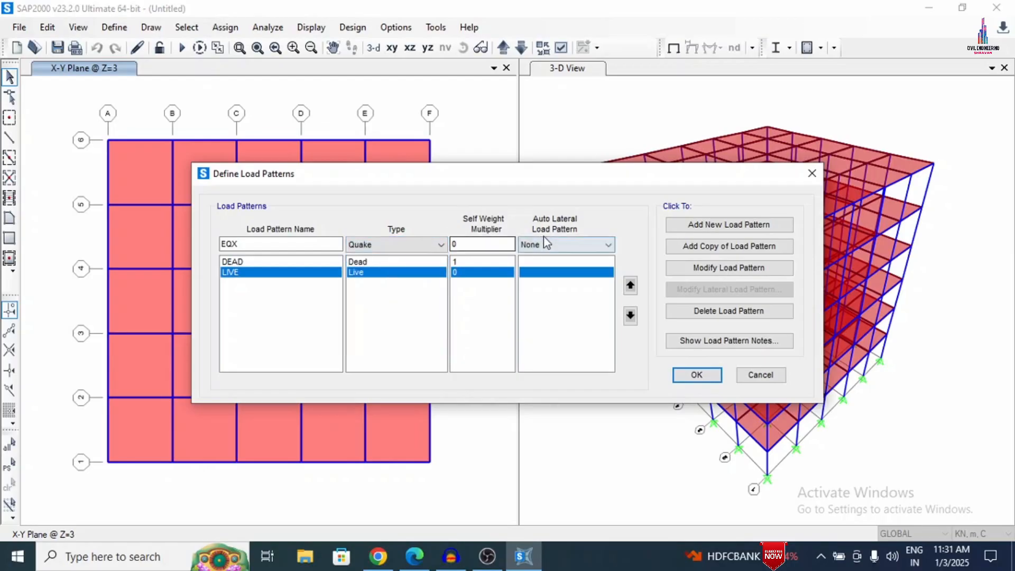
pyautogui.click(551, 239)
pyautogui.press('i')
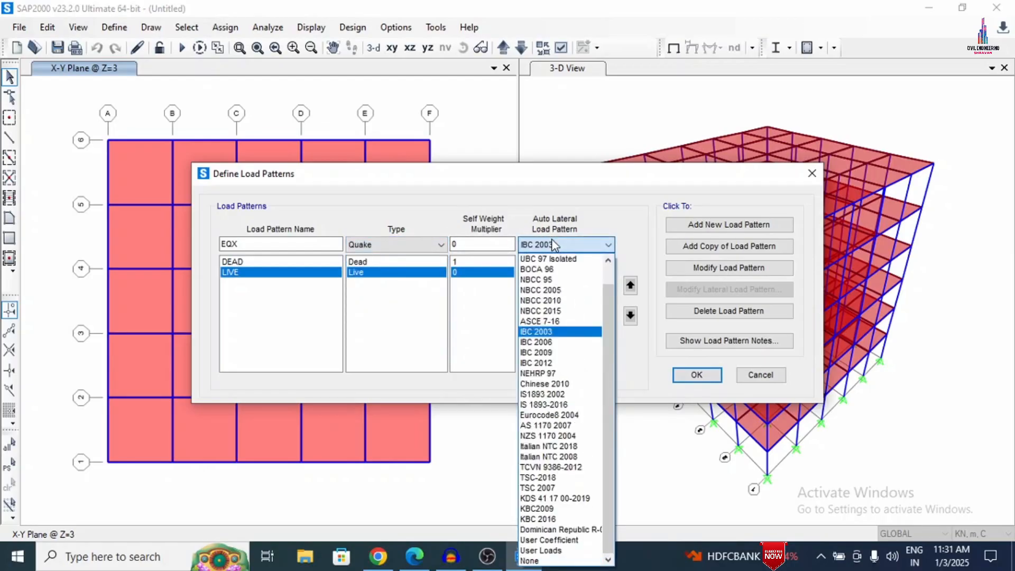
pyautogui.click(551, 238)
pyautogui.click(587, 244)
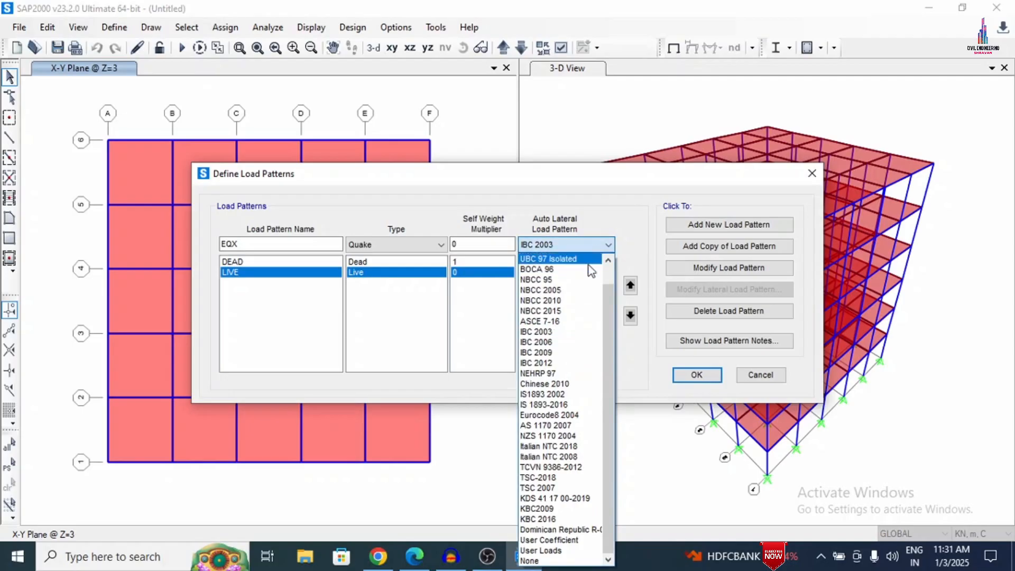
pyautogui.click(569, 405)
pyautogui.click(728, 224)
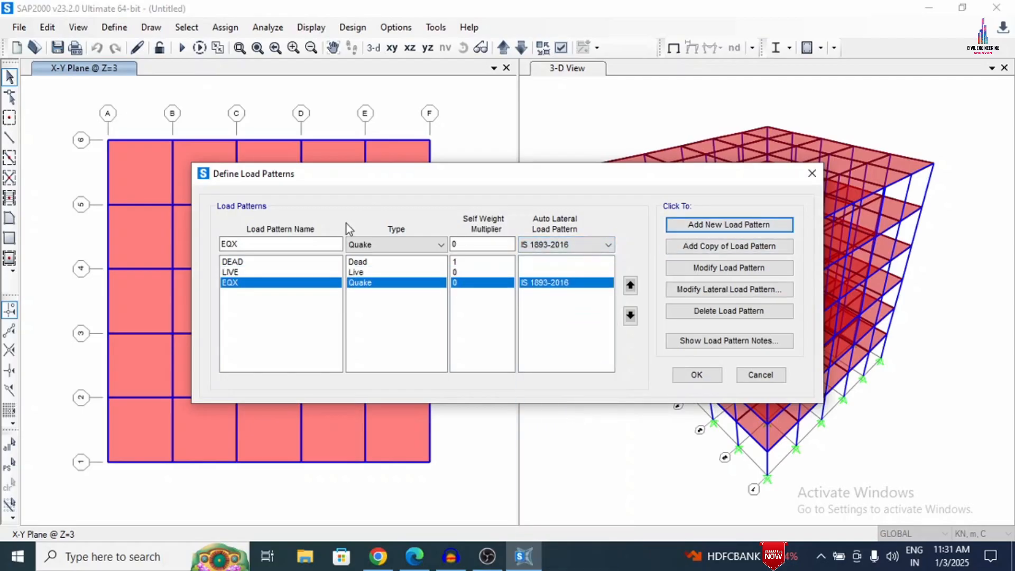
pyautogui.click(279, 243)
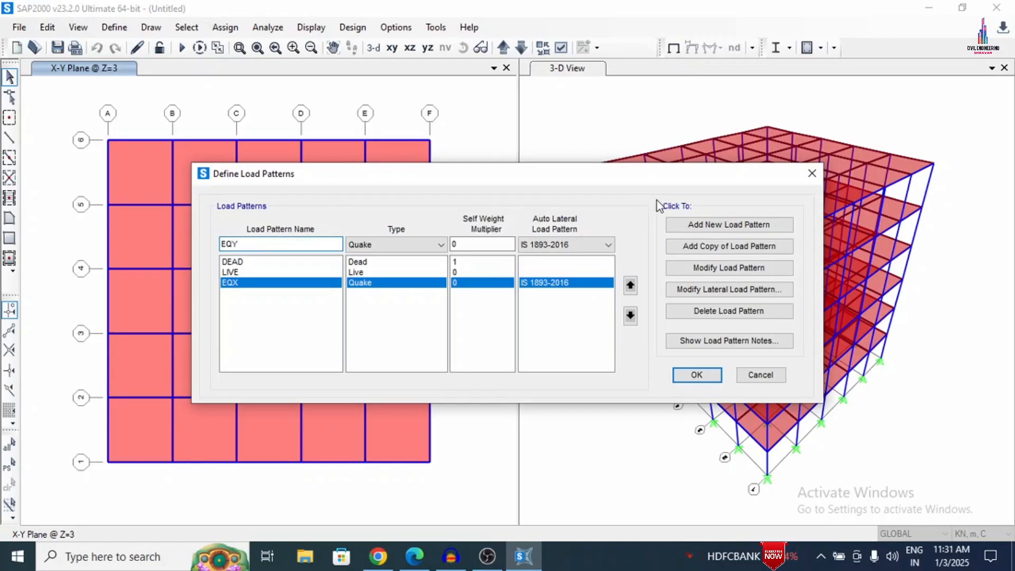
pyautogui.click(718, 224)
# - Add two Wind load patterns named WX and WY, both with the IS 875-2015 auto lateral load
pyautogui.moveTo(294, 242); pyautogui.dragTo(202, 271)
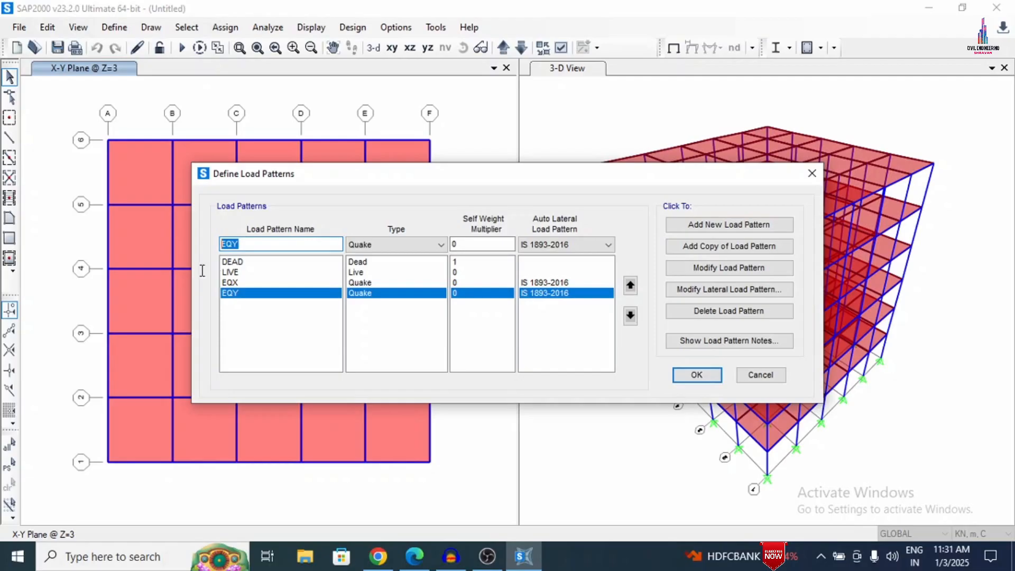
pyautogui.click(377, 245)
pyautogui.press('Down')
pyautogui.press('Return')
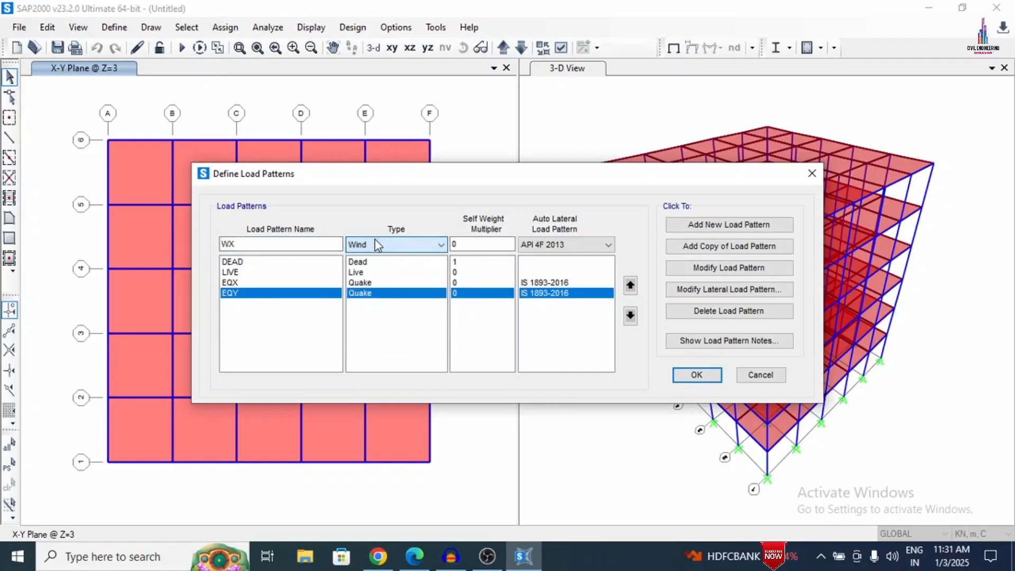
pyautogui.click(560, 246)
pyautogui.press('i')
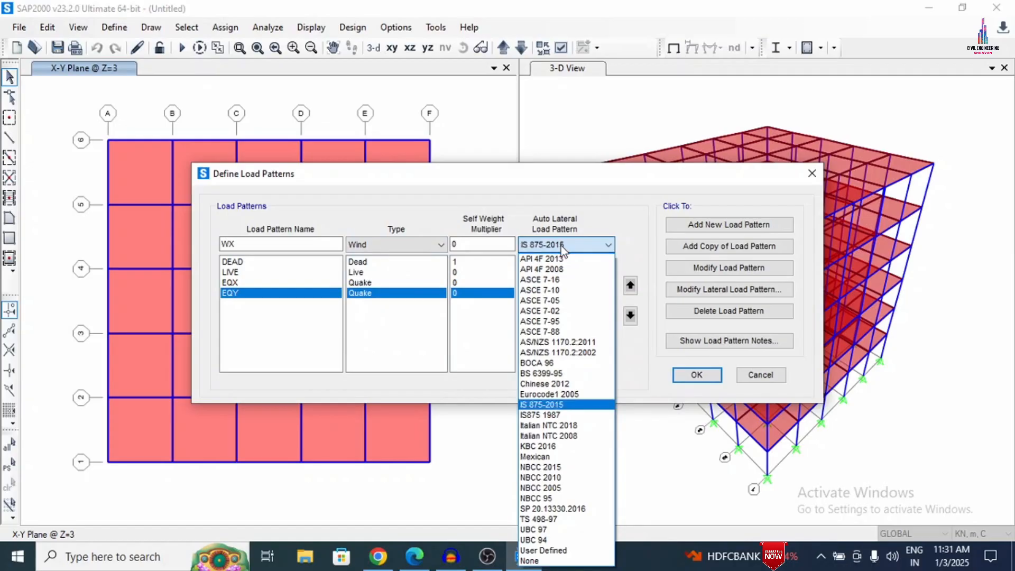
pyautogui.press('Return')
pyautogui.click(710, 225)
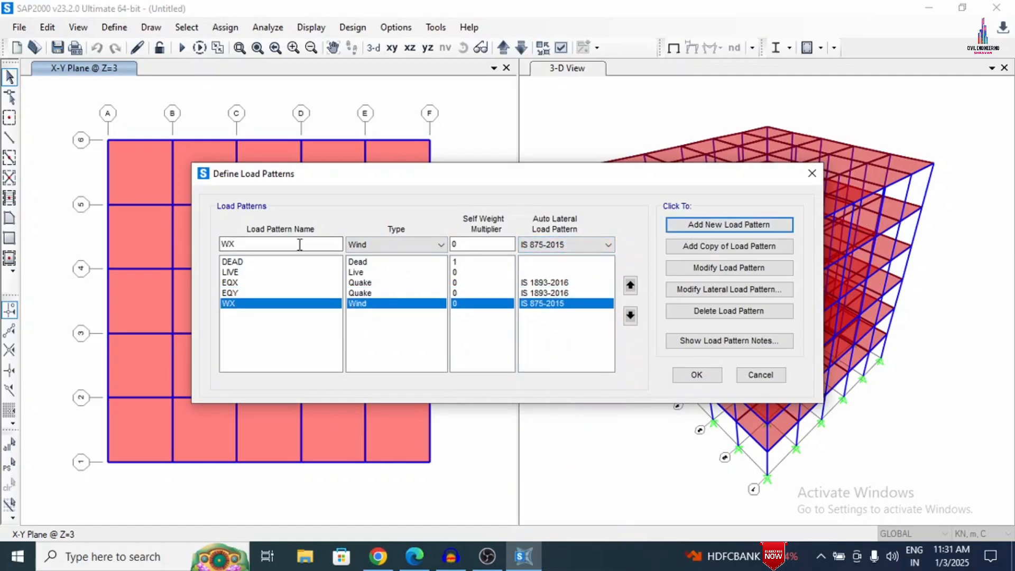
pyautogui.click(269, 245)
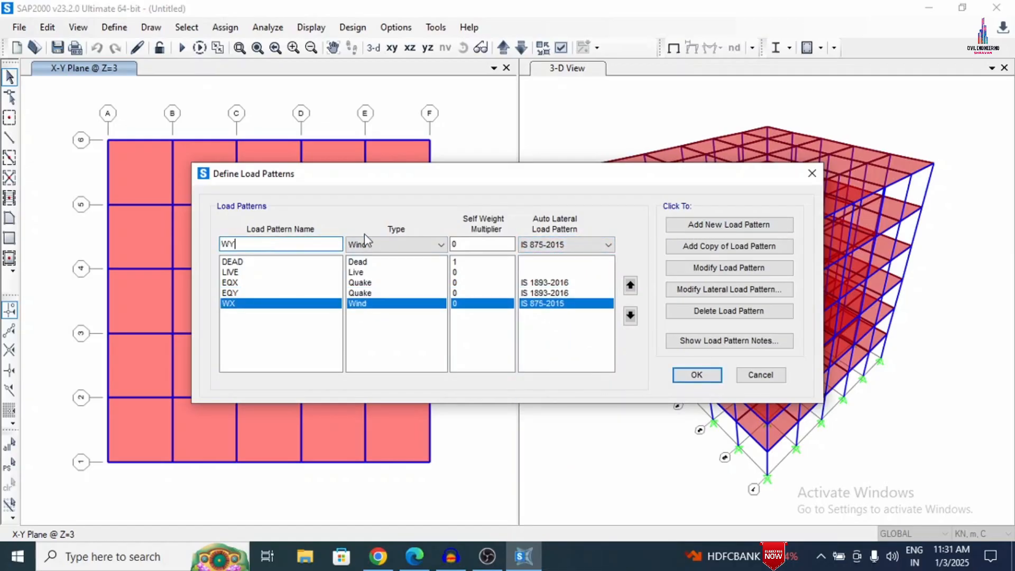
pyautogui.click(746, 225)
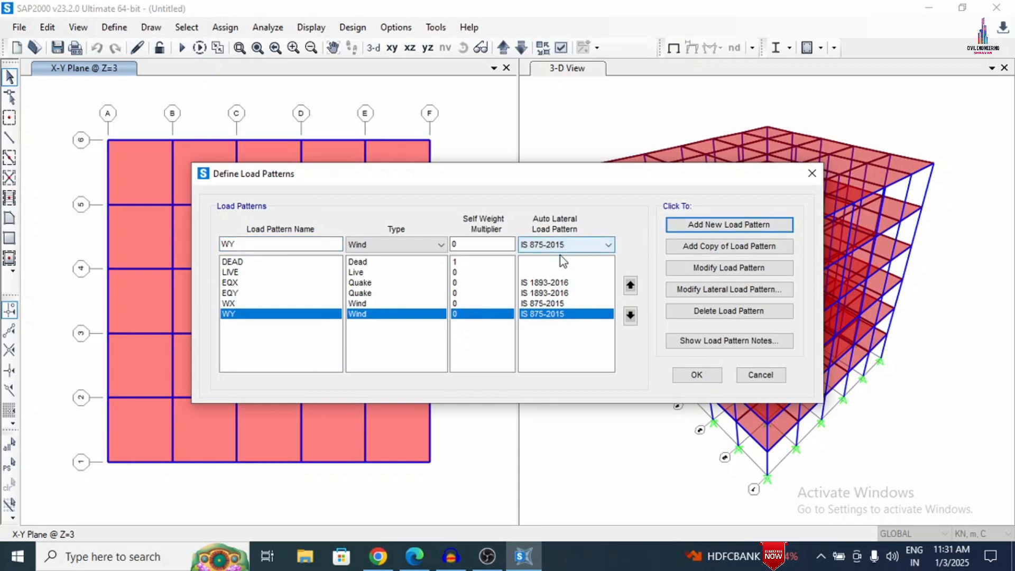
# - Review and accept the EQX seismic parameters with Global X direction, zone factor 0.36 and soil type II
pyautogui.click(533, 285)
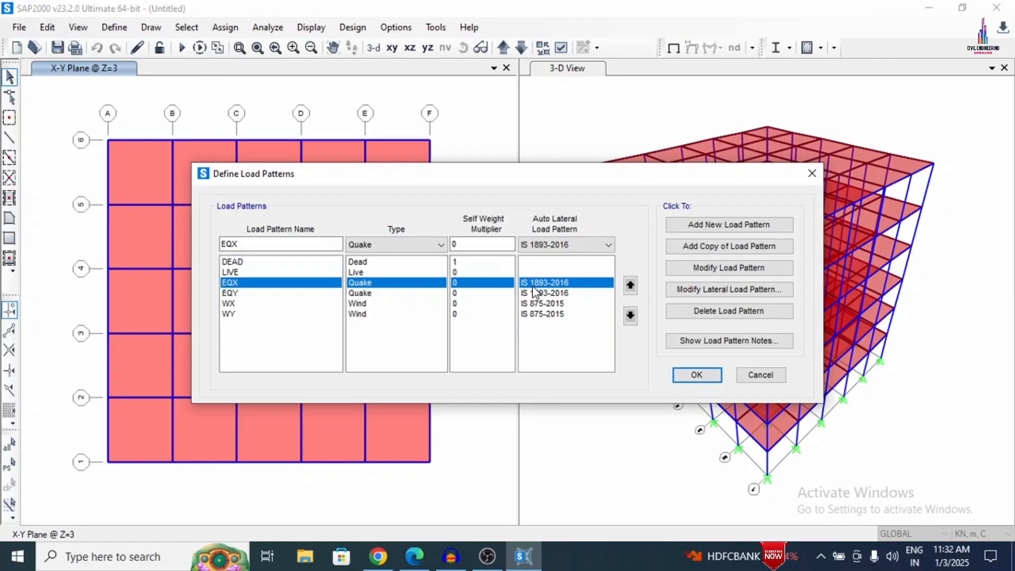
pyautogui.click(686, 289)
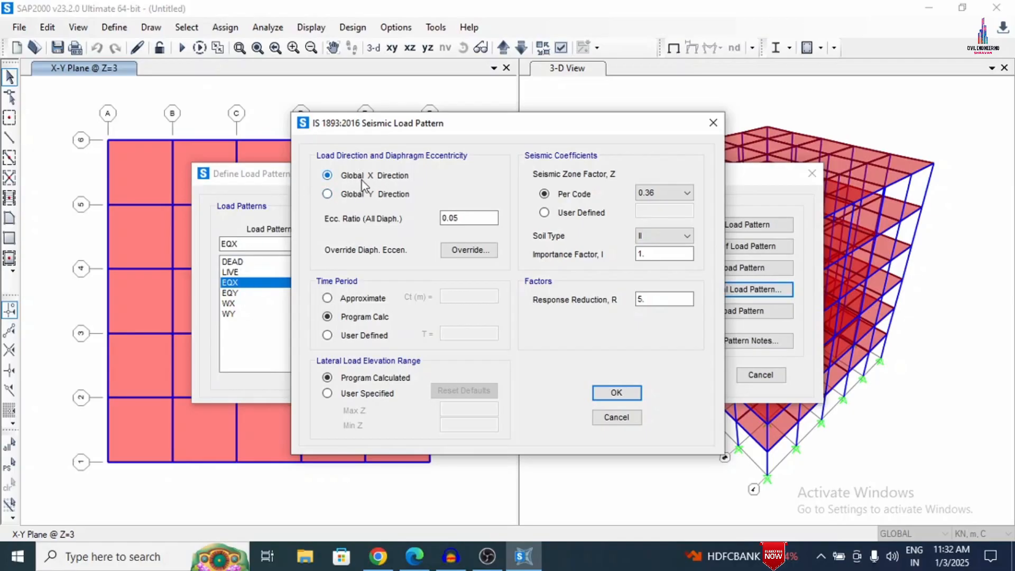
pyautogui.click(681, 195)
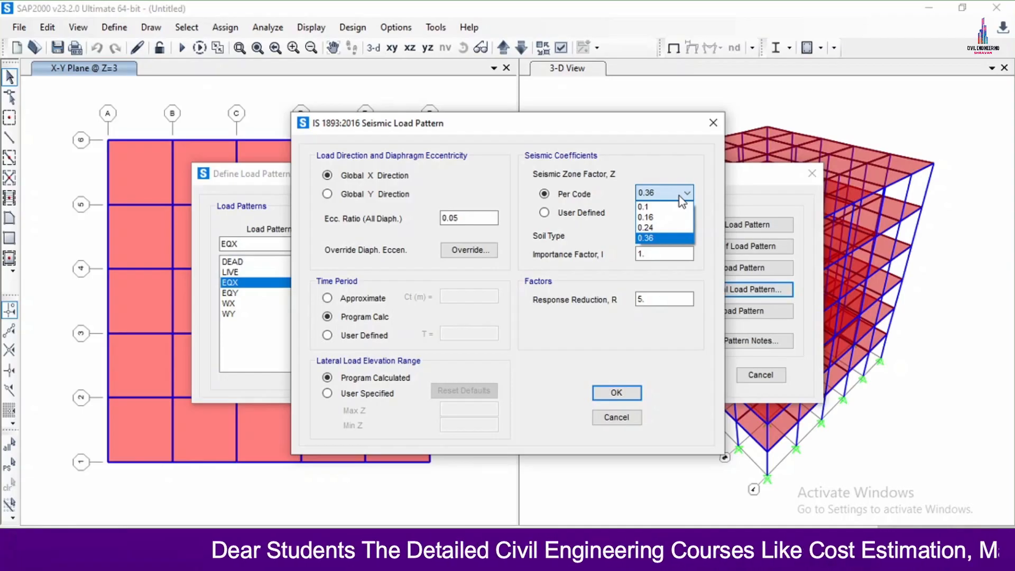
pyautogui.click(679, 195)
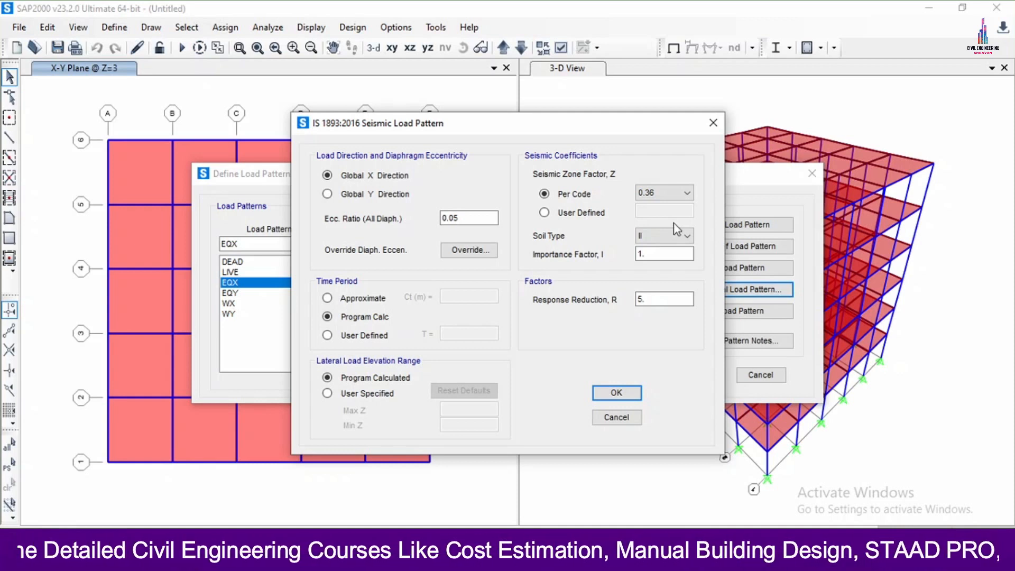
pyautogui.click(667, 235)
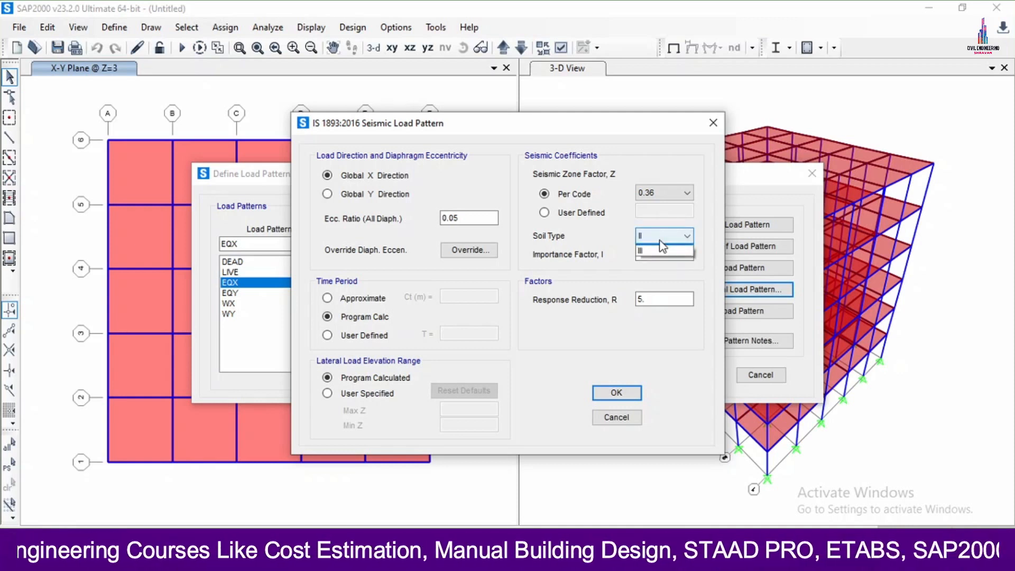
pyautogui.click(662, 245)
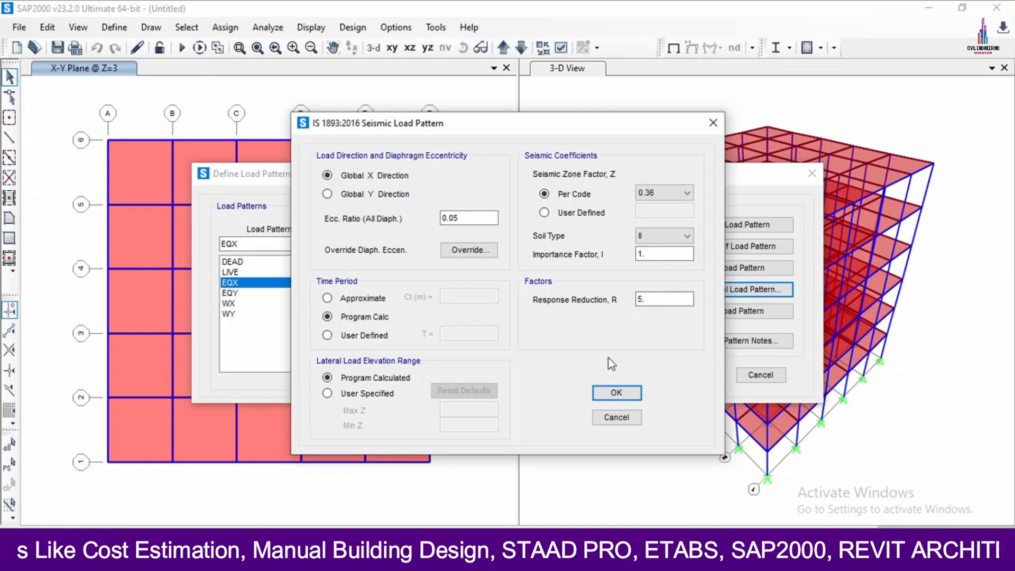
pyautogui.click(616, 392)
# - Set the EQY seismic load pattern to act in the Global Y direction
pyautogui.click(250, 294)
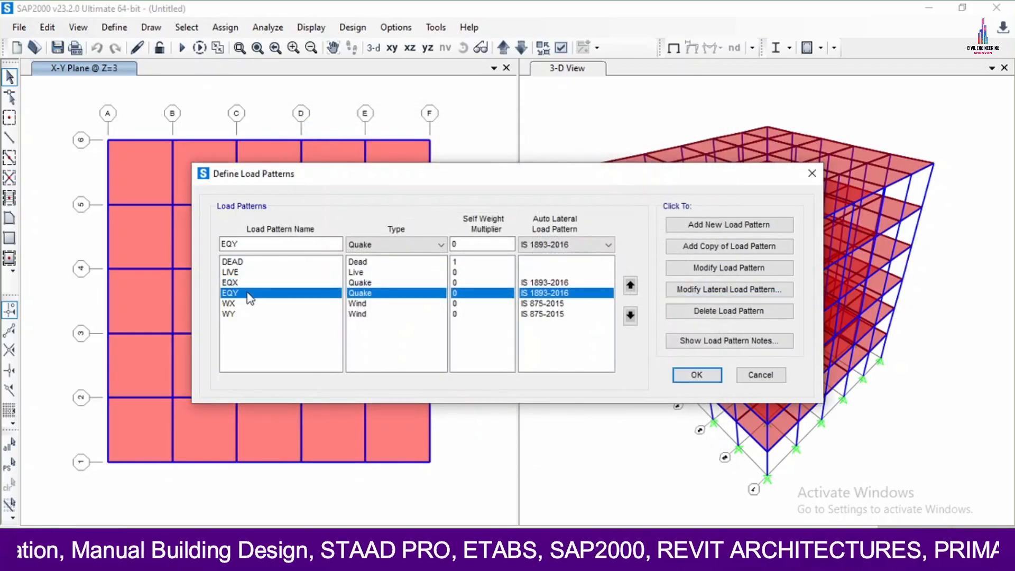
pyautogui.click(718, 290)
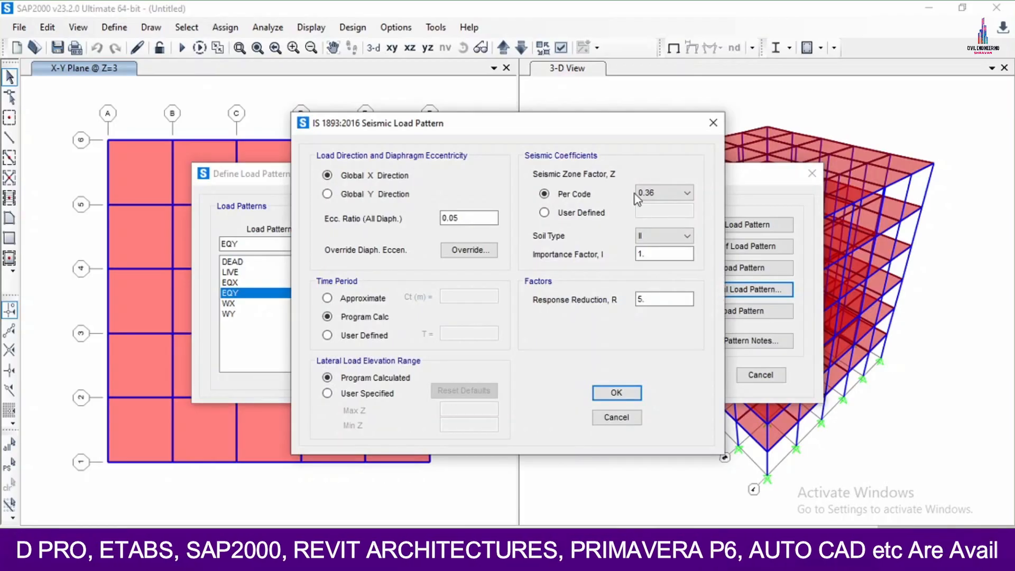
pyautogui.click(327, 194)
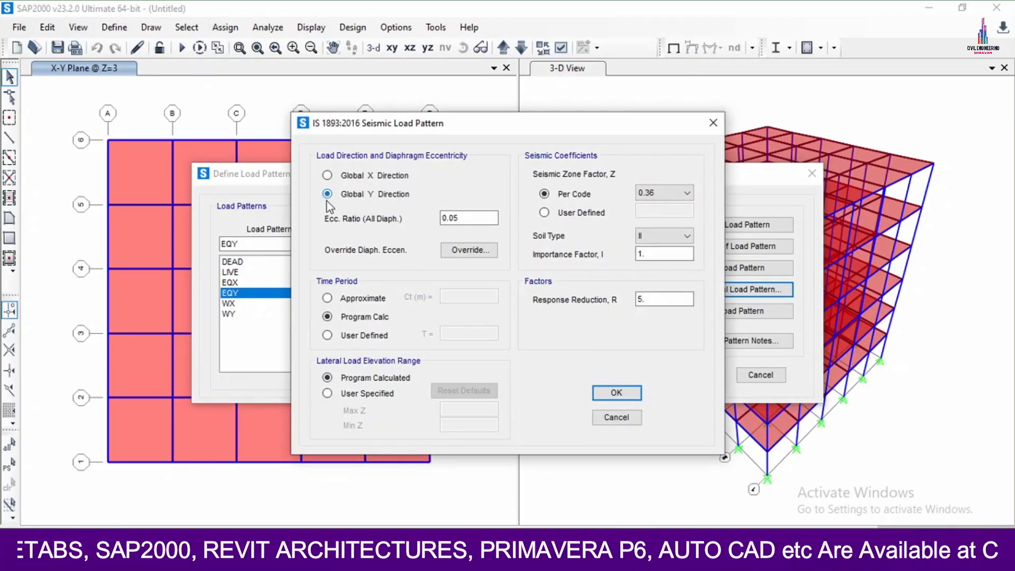
pyautogui.click(616, 394)
# - Set the WX wind load pattern to wind speed 44 m/s, terrain category 3 and windward coefficient 0.86
pyautogui.click(559, 304)
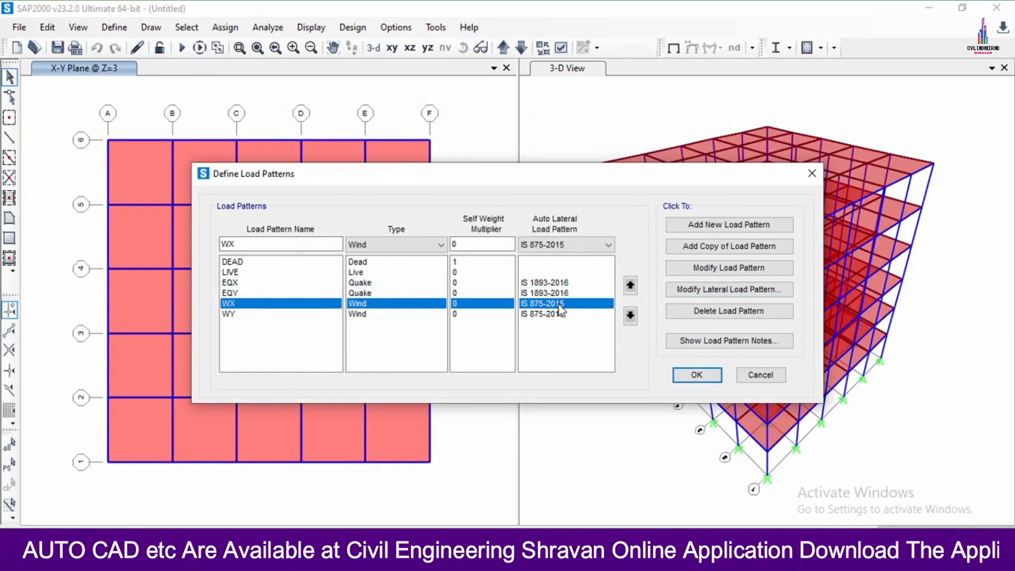
pyautogui.click(761, 295)
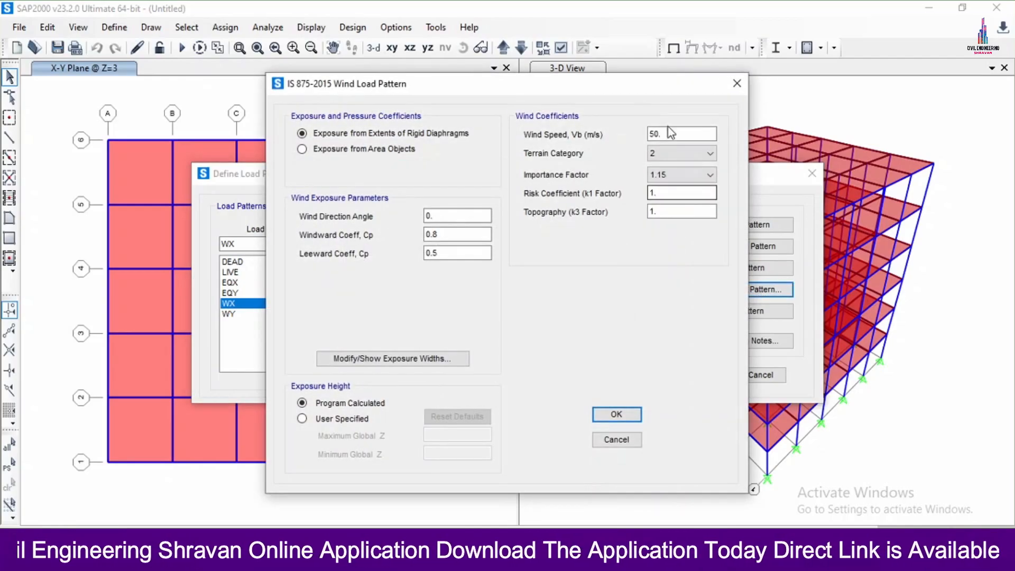
pyautogui.moveTo(663, 136); pyautogui.dragTo(603, 155)
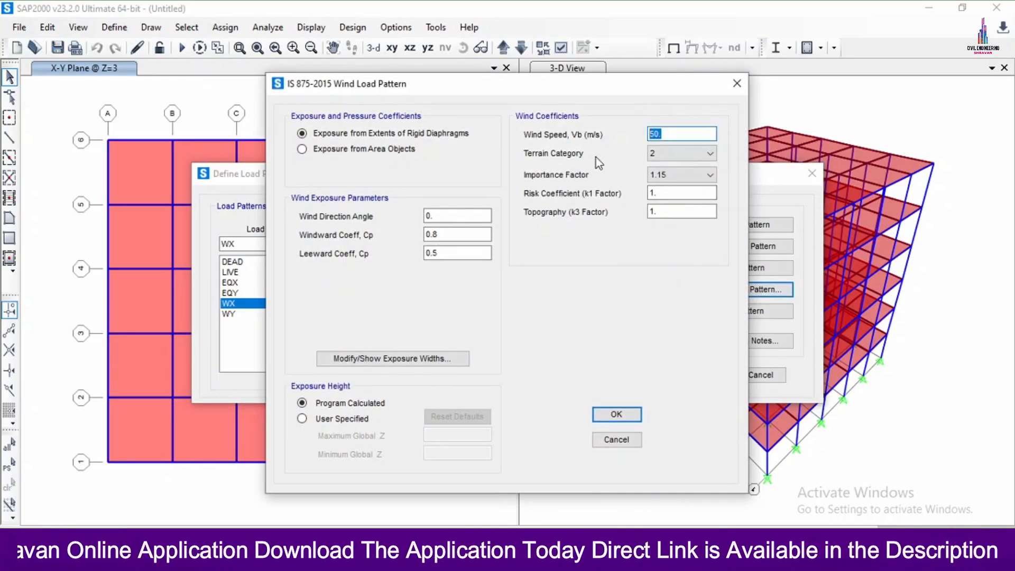
pyautogui.write('44')
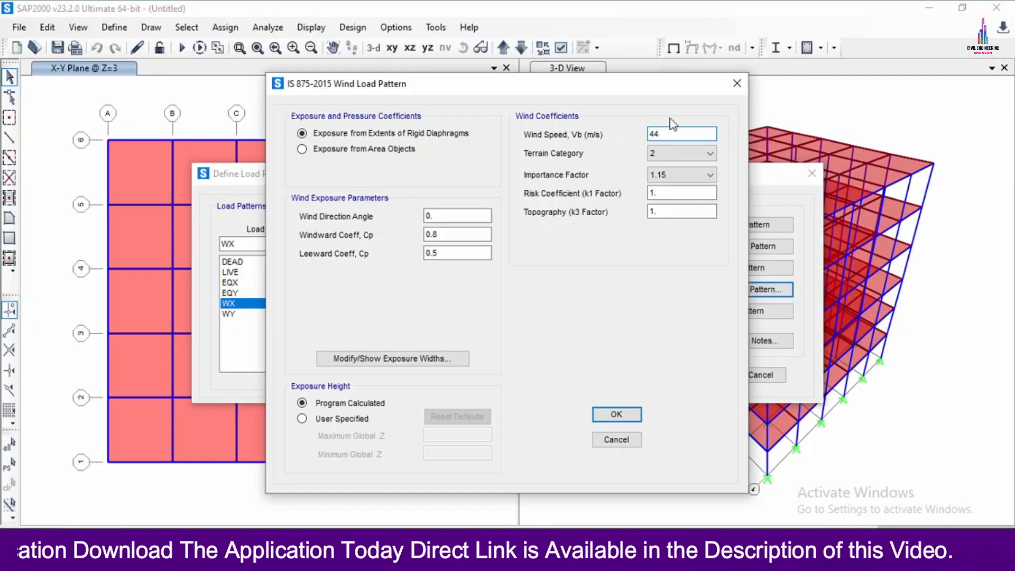
pyautogui.click(667, 151)
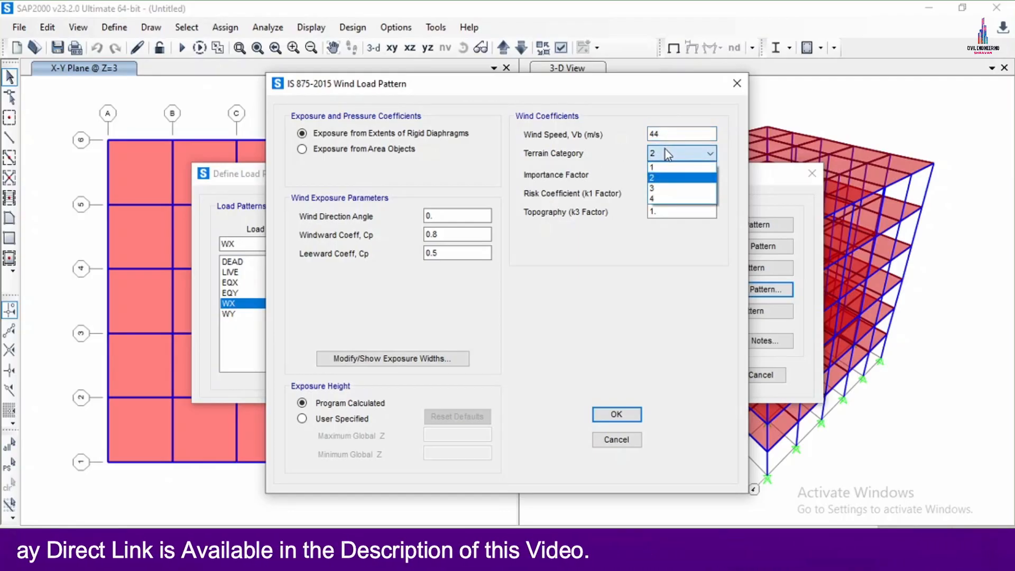
pyautogui.click(659, 189)
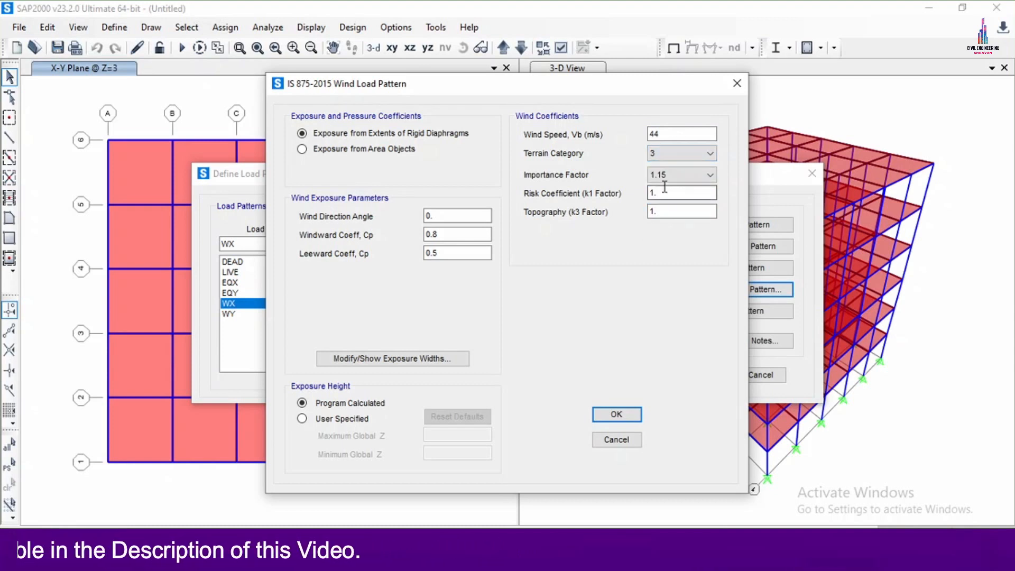
pyautogui.click(446, 235)
pyautogui.write('6')
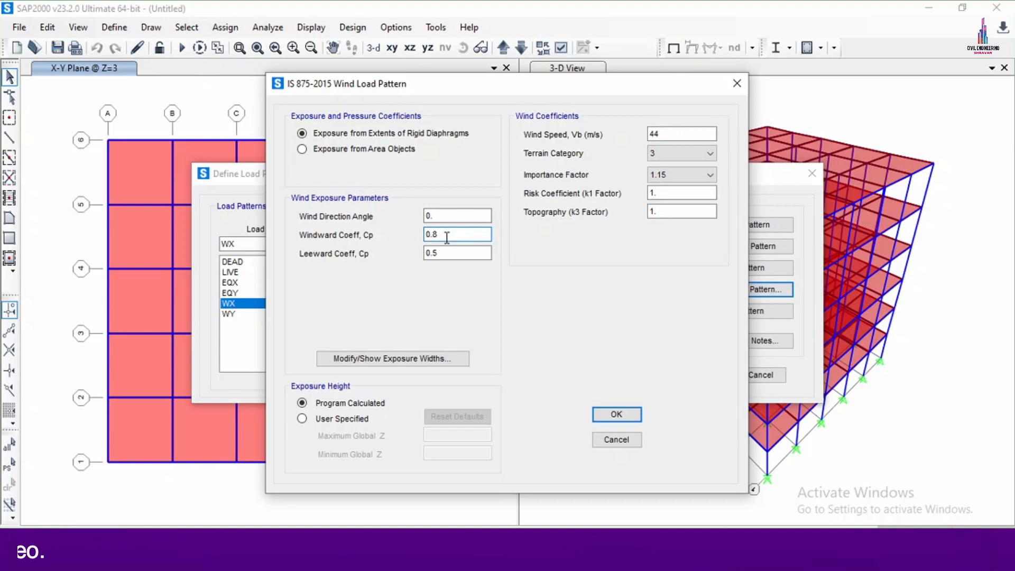
pyautogui.click(472, 253)
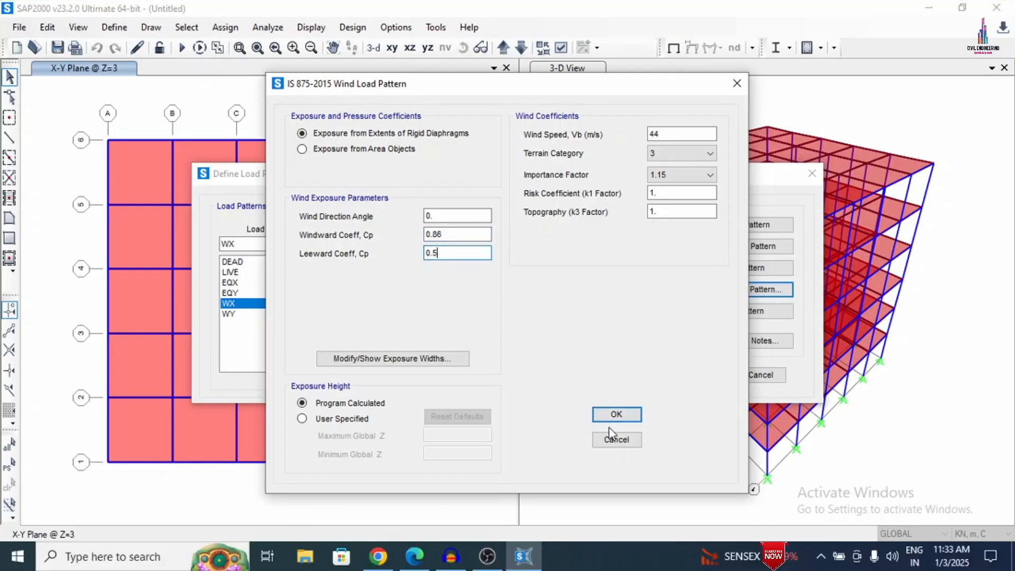
pyautogui.click(615, 414)
# - Set the WY wind load pattern's wind speed to 44 m/s and its terrain category to 3
pyautogui.click(389, 313)
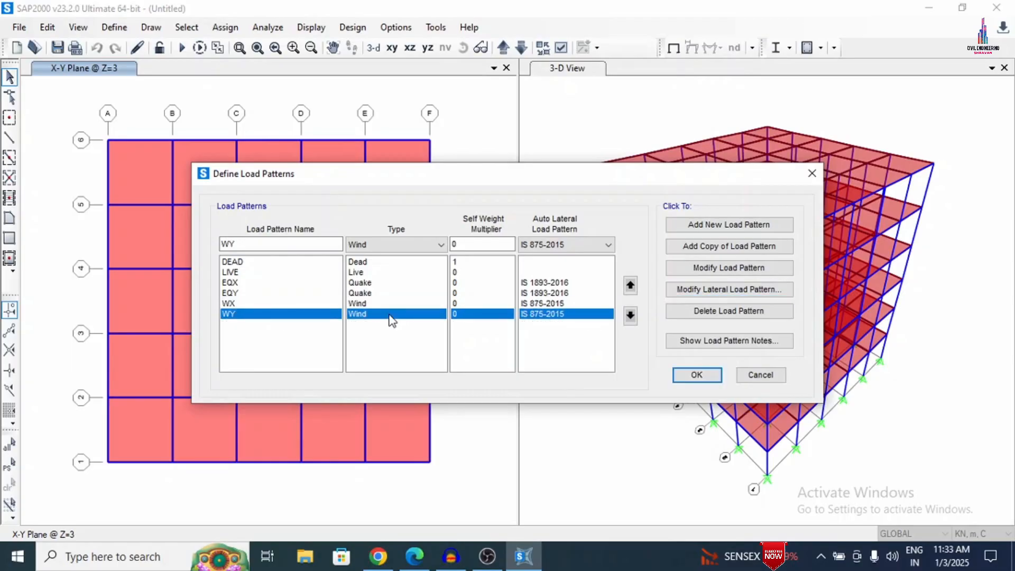
pyautogui.click(700, 288)
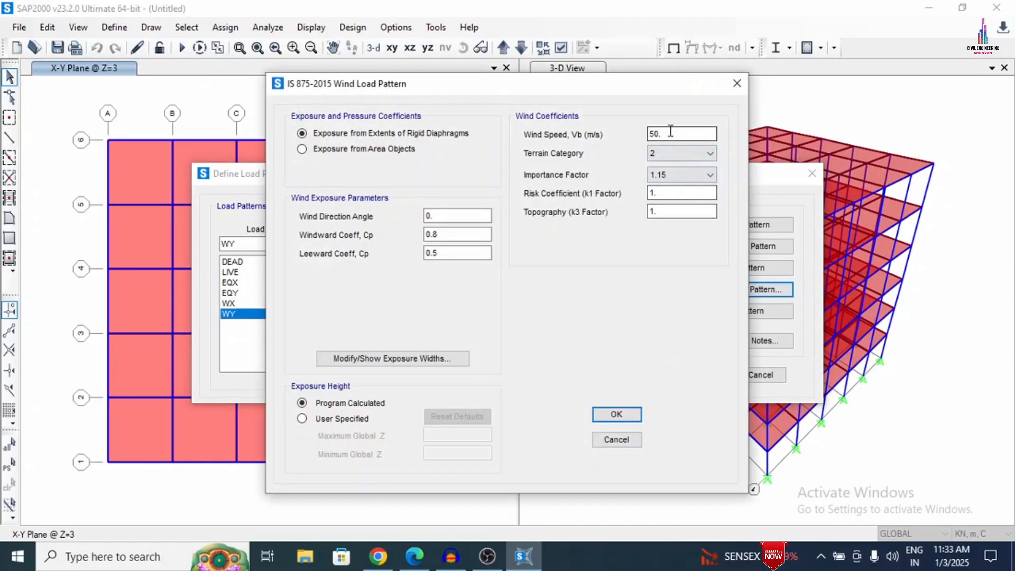
pyautogui.doubleClick(663, 134)
pyautogui.write('44')
pyautogui.click(668, 153)
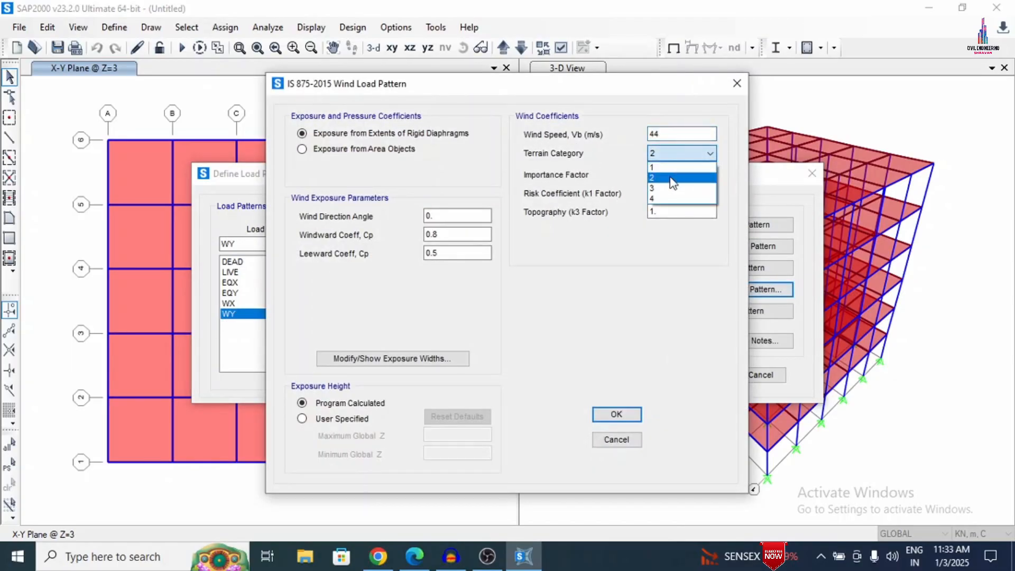
pyautogui.click(670, 189)
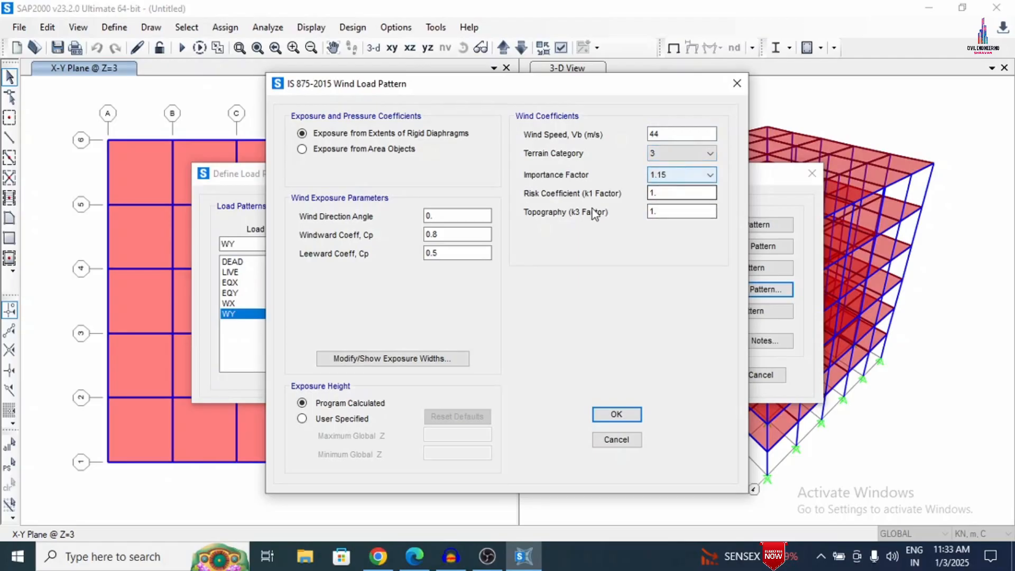
# - Set WY's wind direction angle to 90 and windward coefficient to 0.86, and accept the load pattern definitions
pyautogui.doubleClick(430, 216)
pyautogui.write('90')
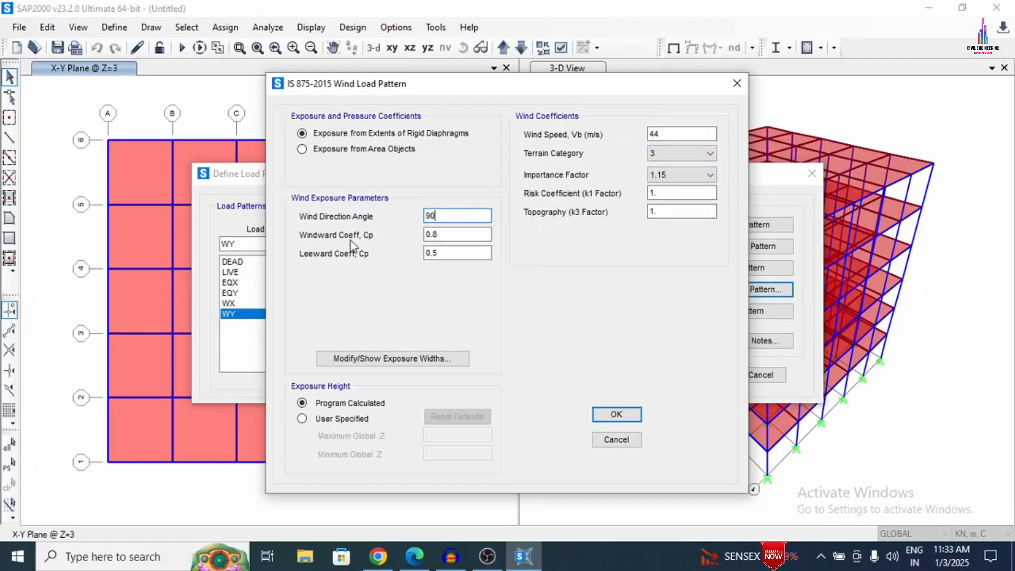
pyautogui.click(450, 236)
pyautogui.write('6')
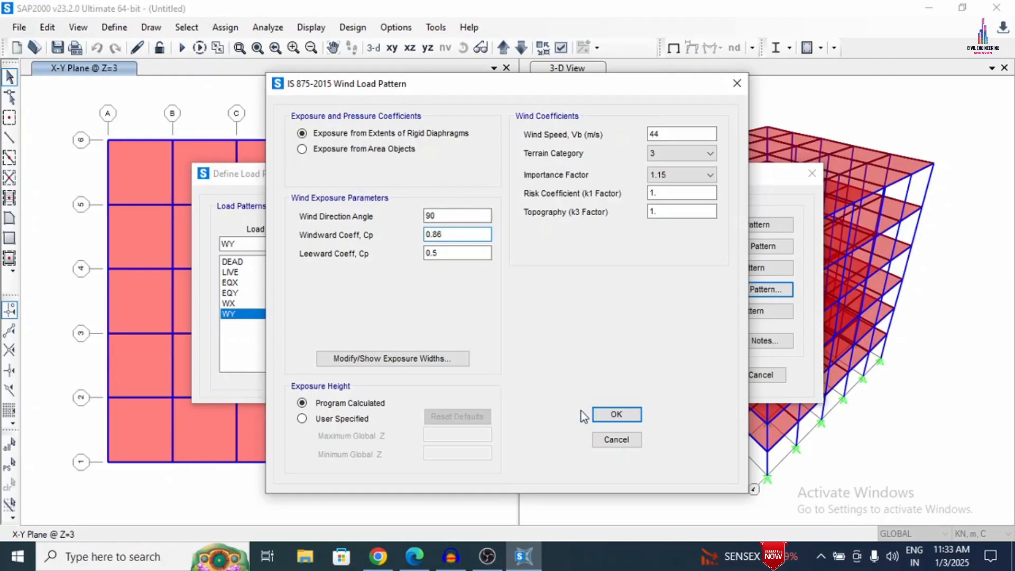
pyautogui.click(604, 414)
pyautogui.click(688, 373)
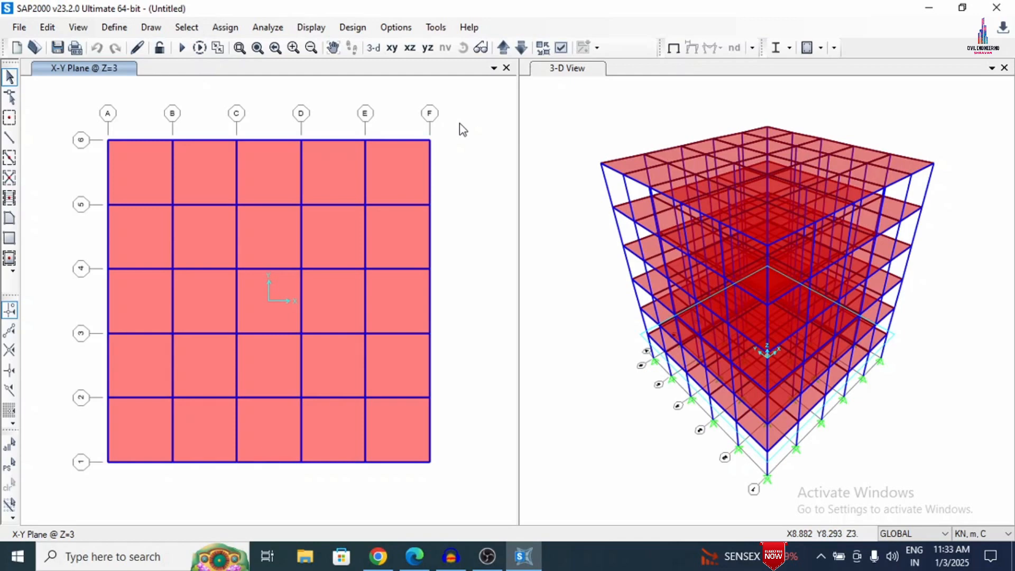
# - Select the whole model and enter DEAD joint forces of 1 kN in Global X, Y and Z, adding to existing loads
pyautogui.hotkey('ctrl', 'a')
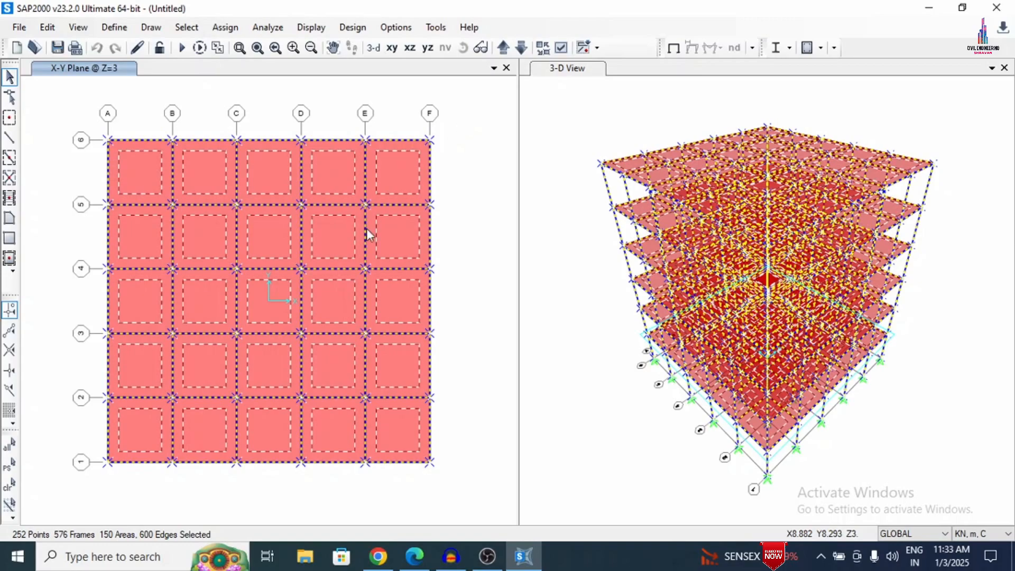
pyautogui.click(225, 29)
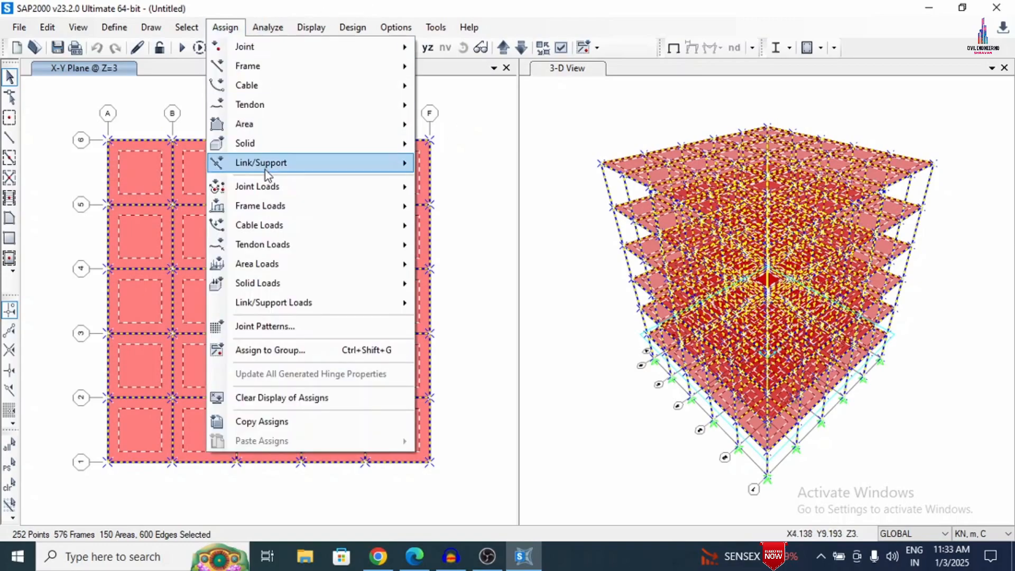
pyautogui.moveTo(262, 185)
pyautogui.click(458, 189)
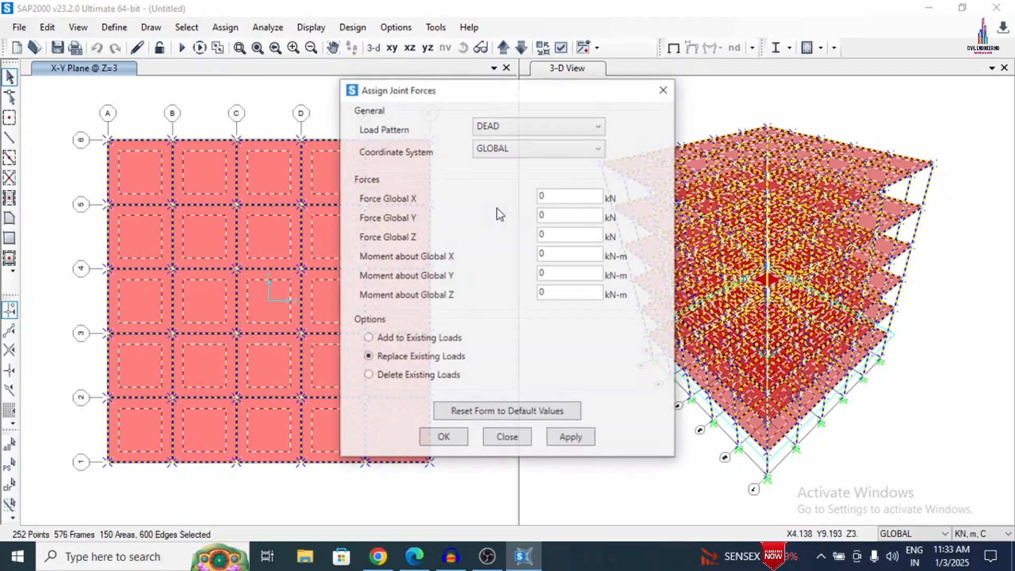
pyautogui.click(415, 339)
pyautogui.doubleClick(557, 197)
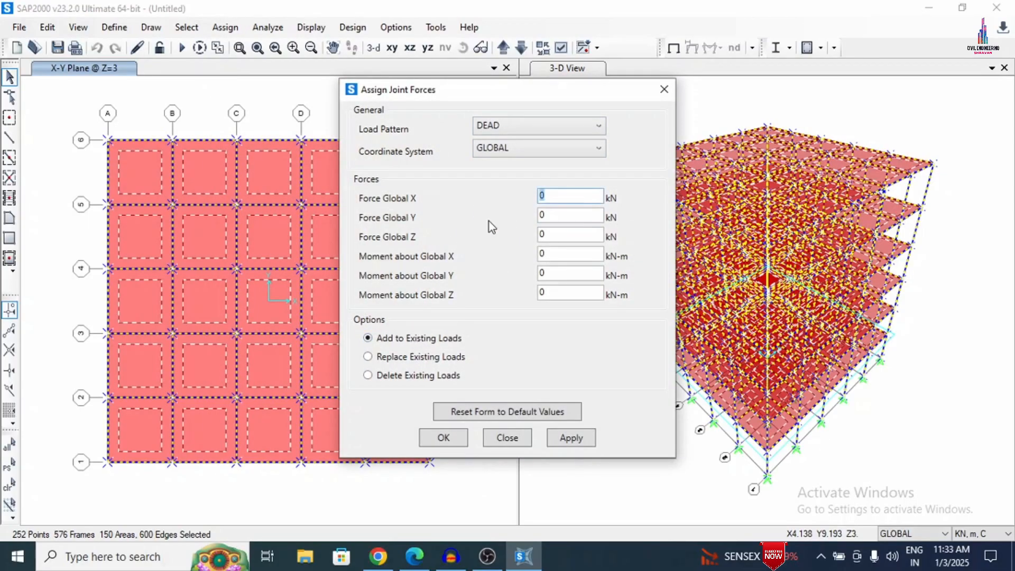
pyautogui.write('1')
pyautogui.press('Tab')
pyautogui.write('1')
pyautogui.press('Tab')
pyautogui.write('1')
pyautogui.press('Tab')
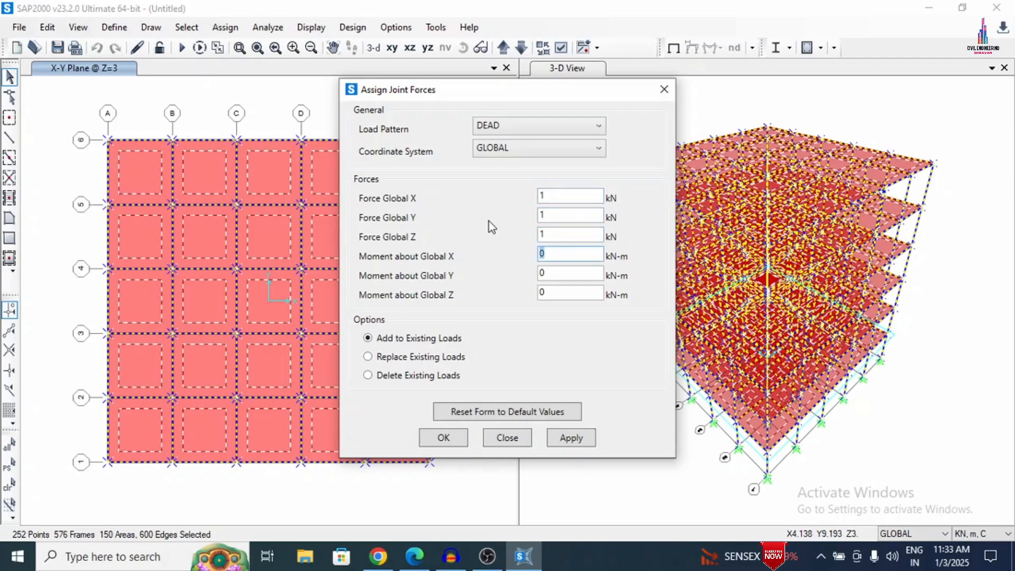
# - Enter joint moments of 1 kN-m about Global X, Y and Z and apply the joint loads to the selection
pyautogui.write('1')
pyautogui.press('Tab')
pyautogui.write('1')
pyautogui.press('Tab')
pyautogui.write('1')
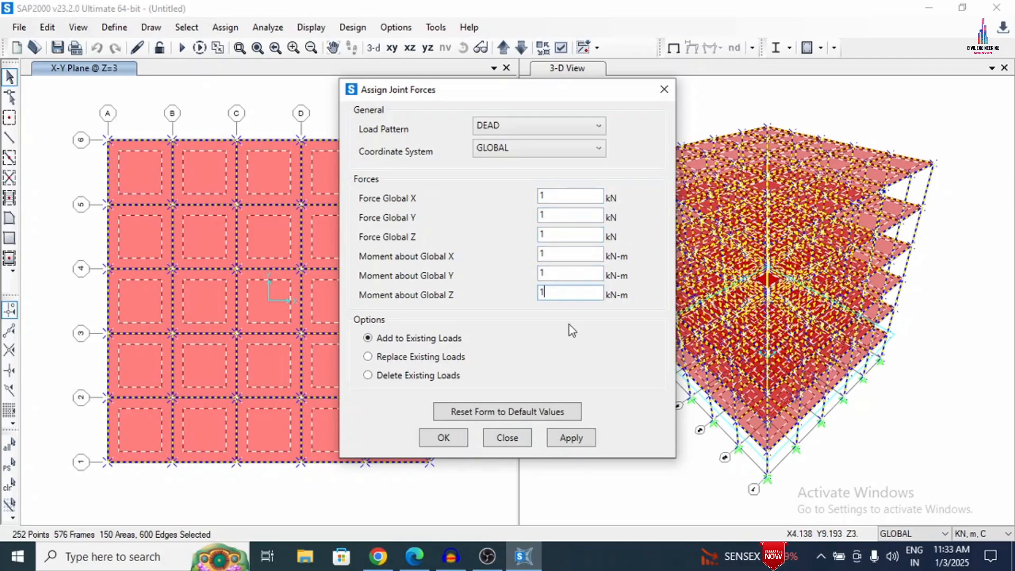
pyautogui.click(569, 441)
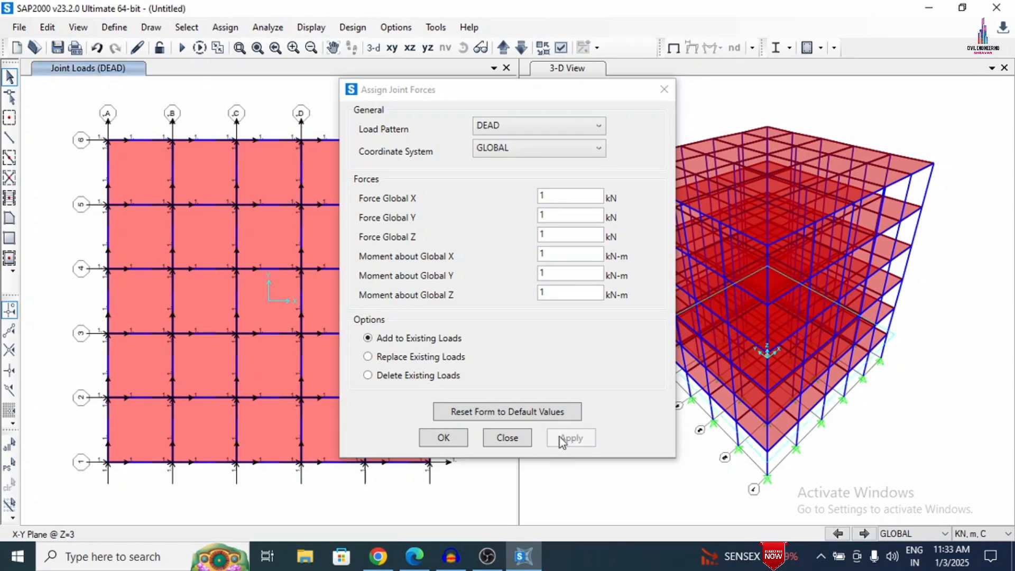
pyautogui.click(444, 437)
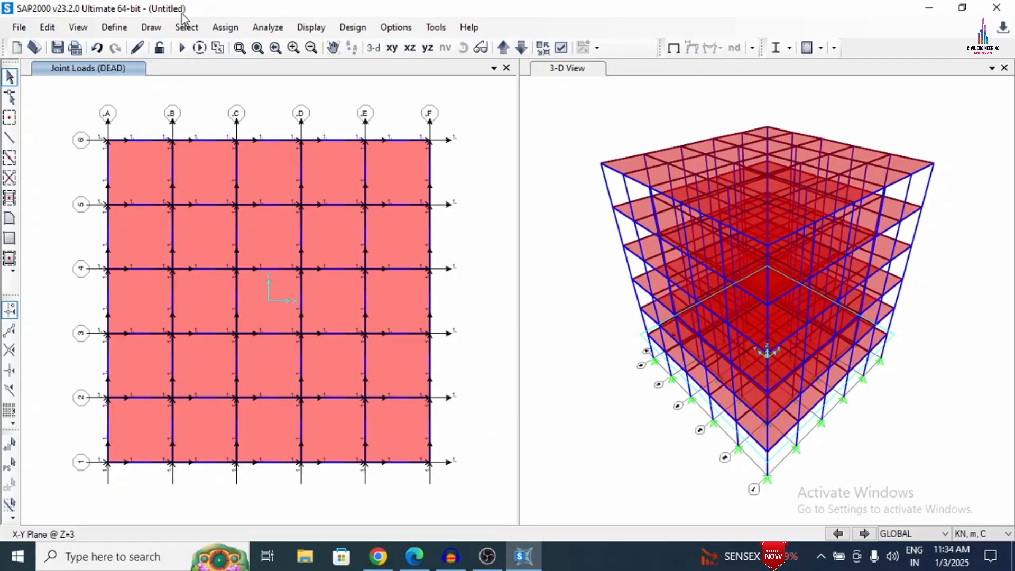
# - Select all frames that have the BEAM section property
pyautogui.click(183, 29)
pyautogui.moveTo(214, 47)
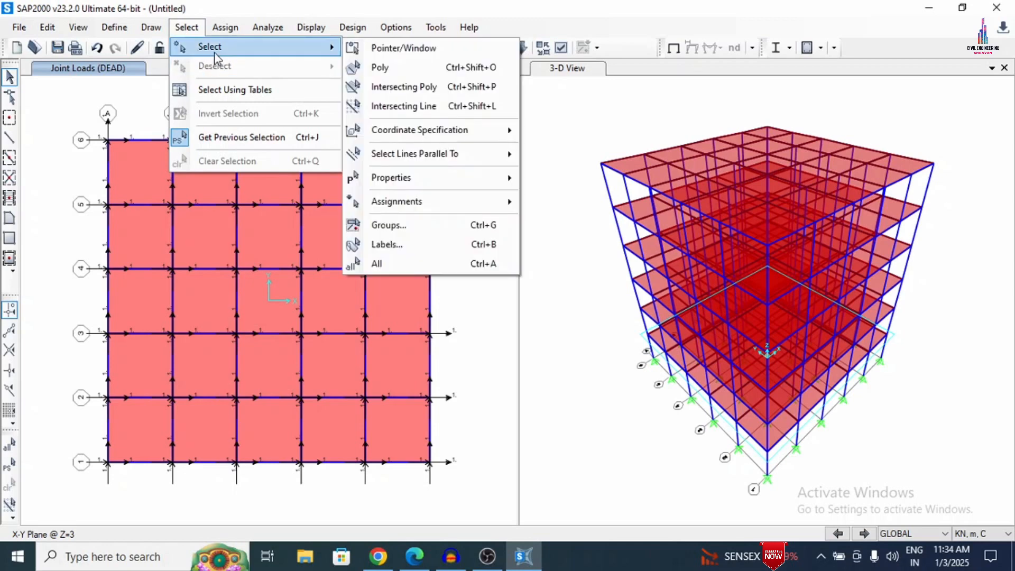
pyautogui.moveTo(422, 177)
pyautogui.click(550, 197)
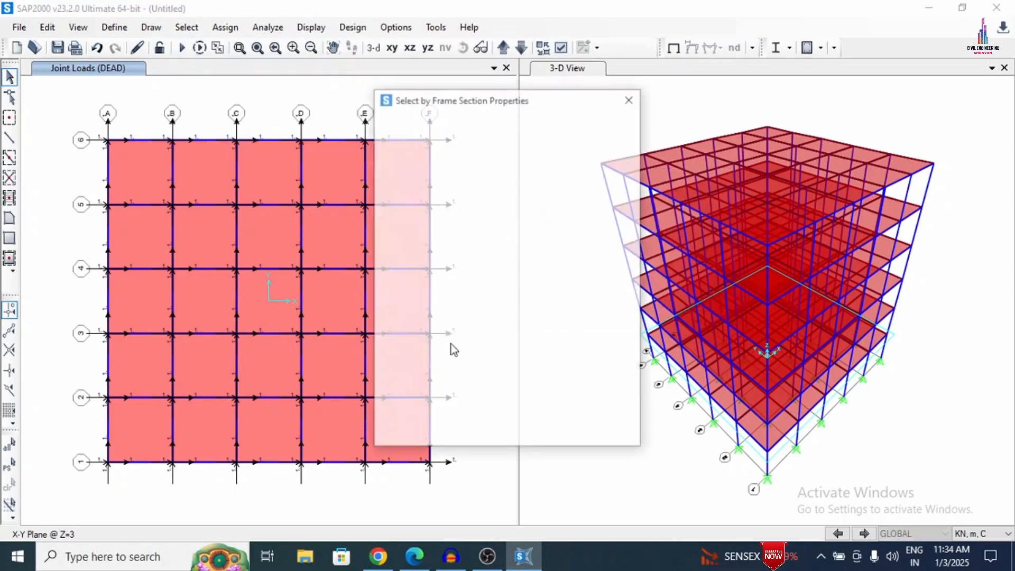
pyautogui.click(463, 432)
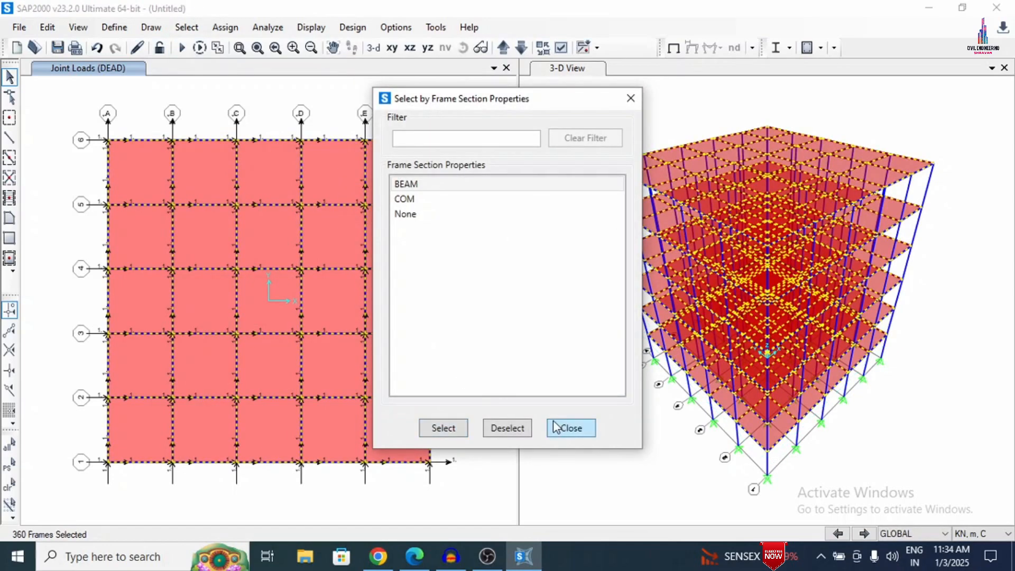
pyautogui.click(558, 427)
# - Switch to the Windows Calculator and calculate 0.23 × 3 × 20
pyautogui.click(78, 563)
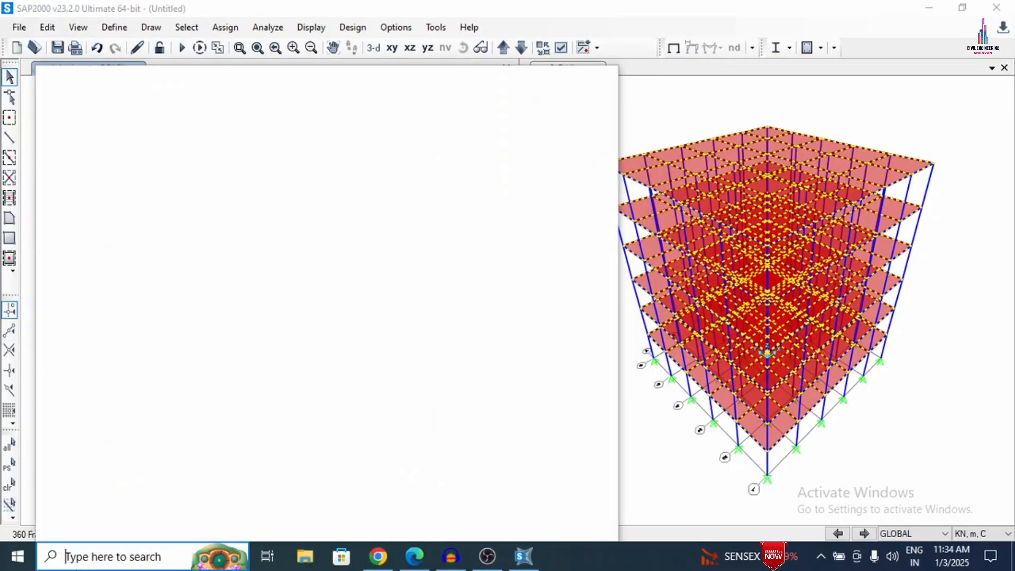
pyautogui.write('ca')
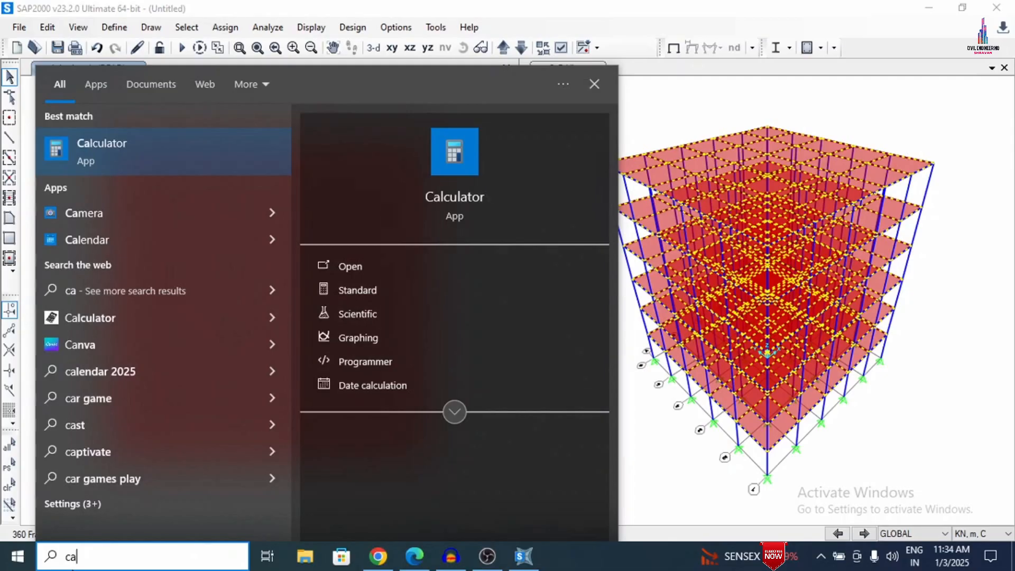
pyautogui.write('l')
pyautogui.press('Return')
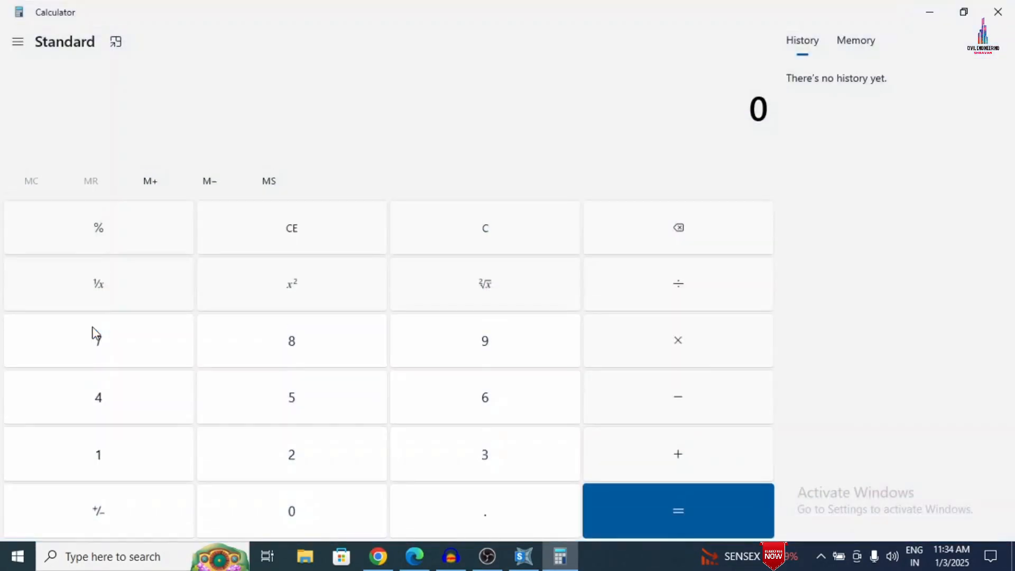
pyautogui.write('.23')
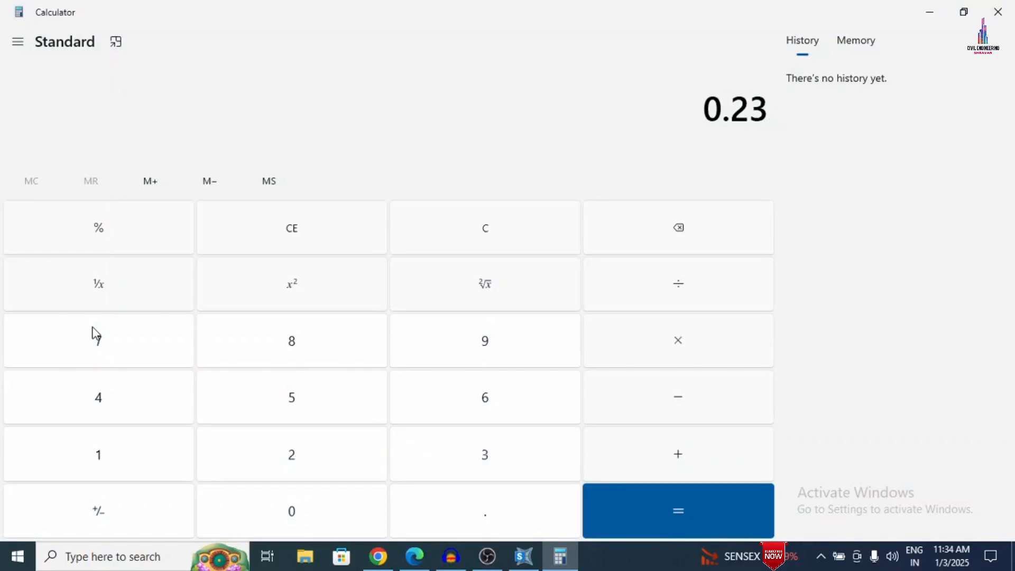
pyautogui.press('*')
pyautogui.write('3')
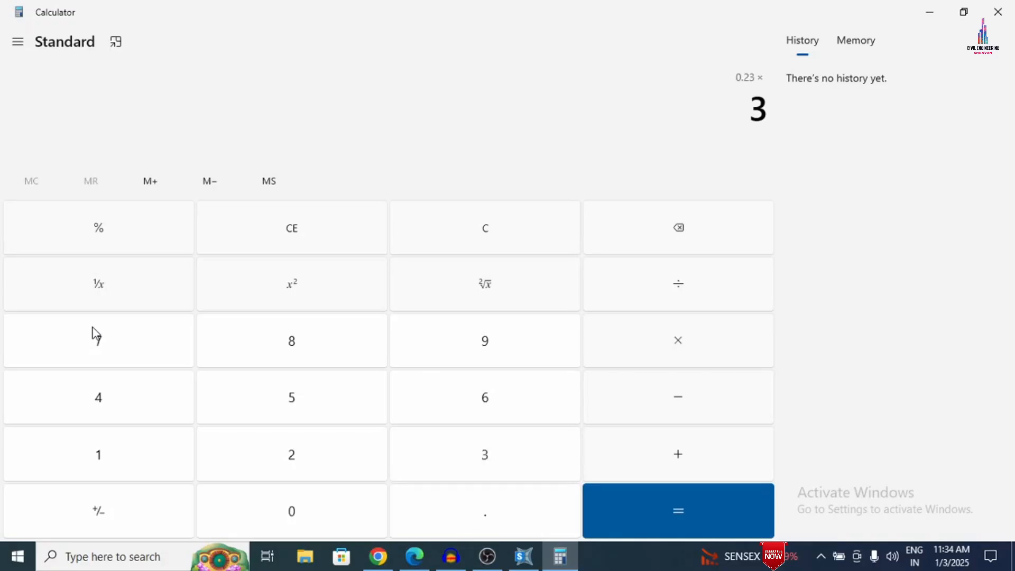
pyautogui.press('Return')
pyautogui.write('20')
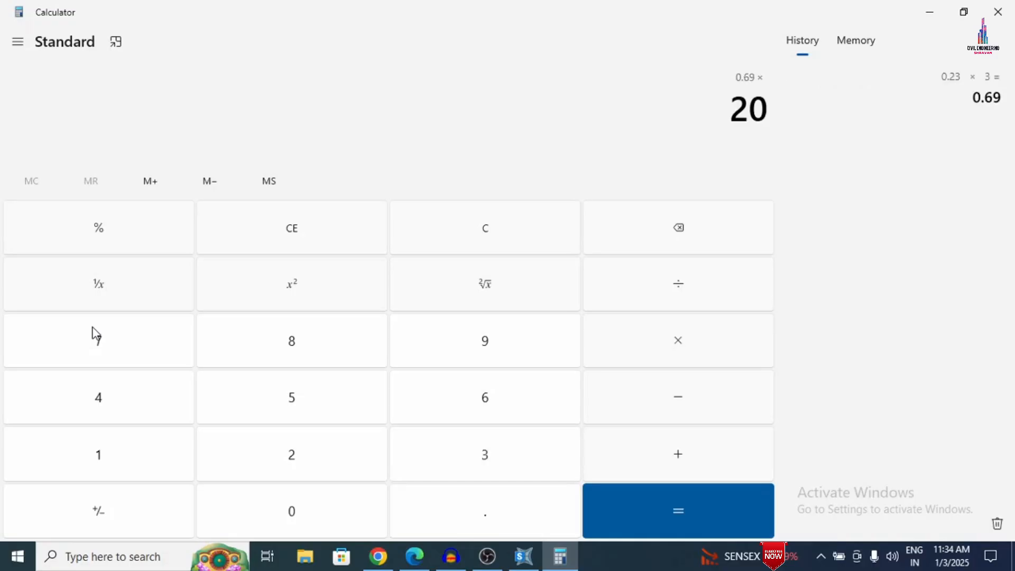
pyautogui.press('Return')
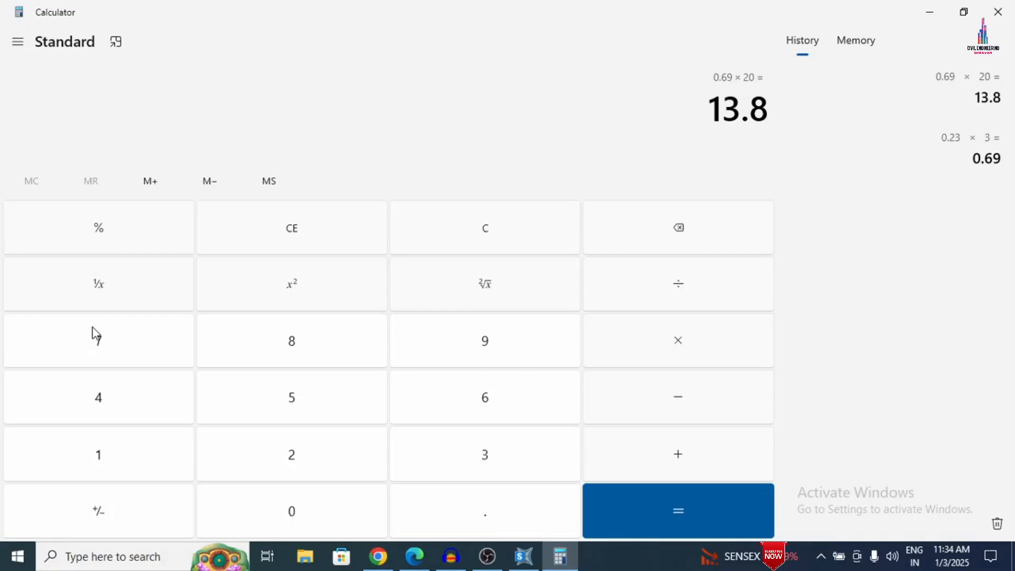
# - Clear the entry and calculate 0.125 × 3 × 20
pyautogui.click(287, 240)
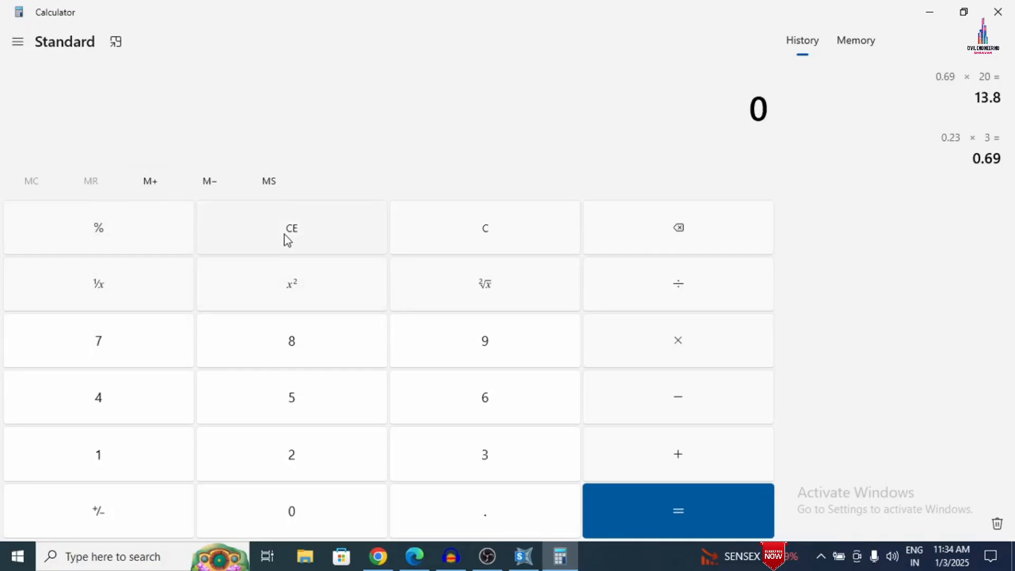
pyautogui.write('.125')
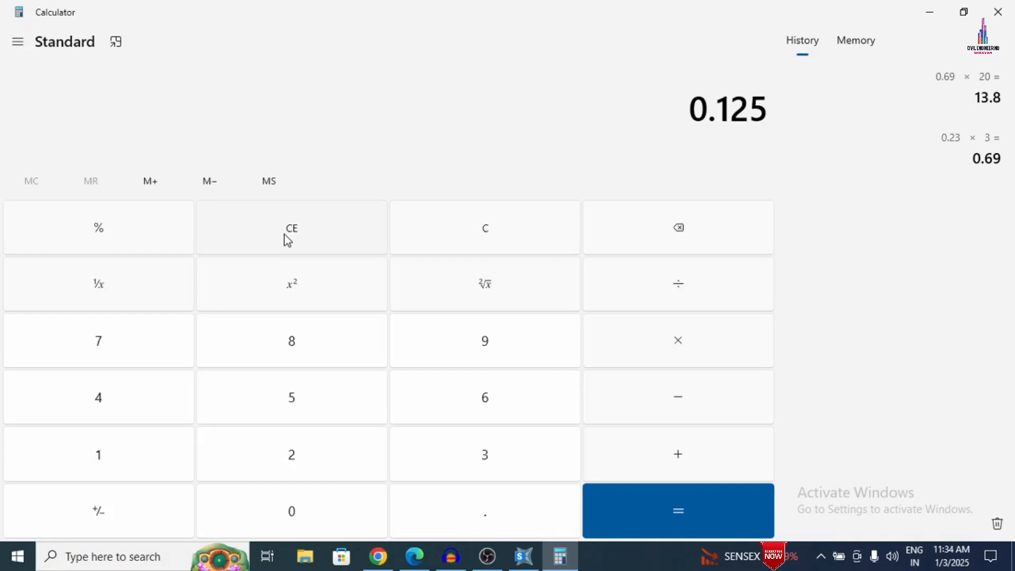
pyautogui.write('*3*')
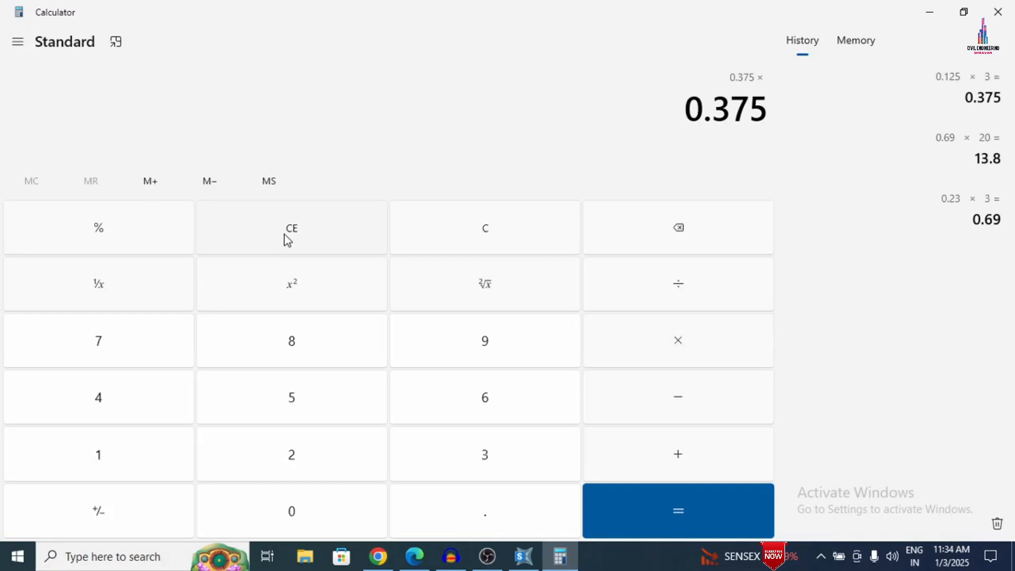
pyautogui.write('20')
pyautogui.press('Return')
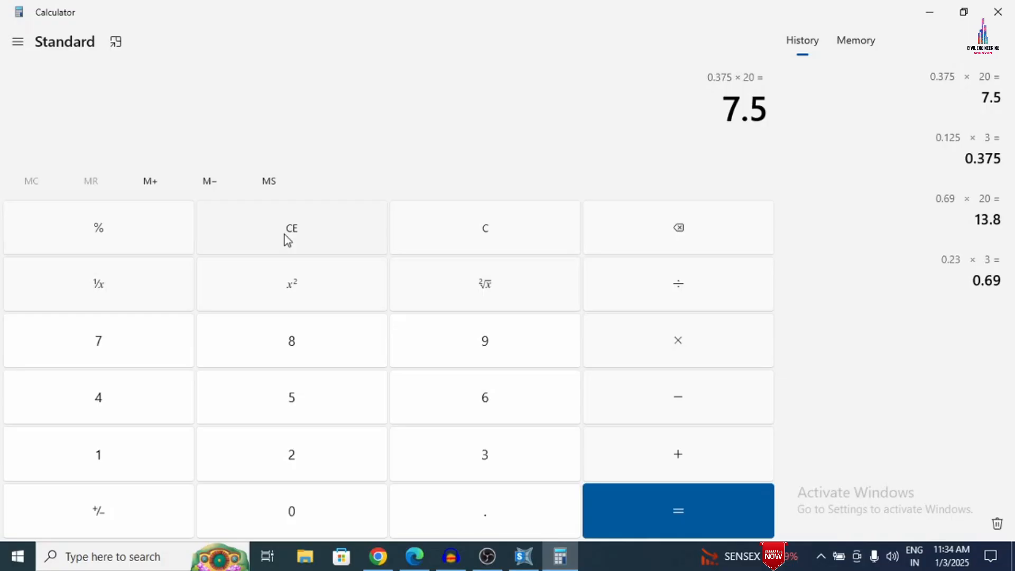
# - Calculate 0.125 × 1.2 × 20
pyautogui.write('0.125')
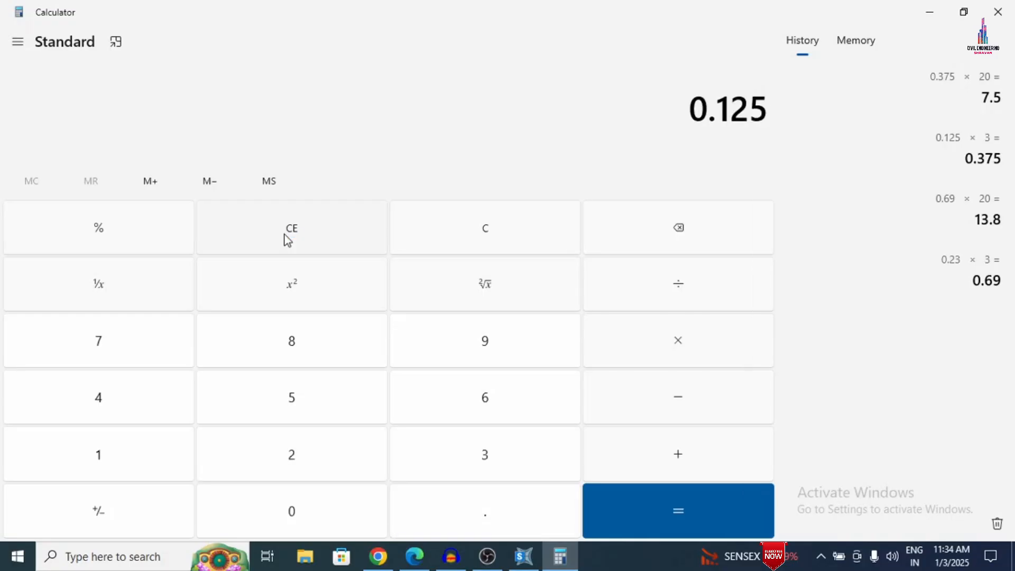
pyautogui.press('*')
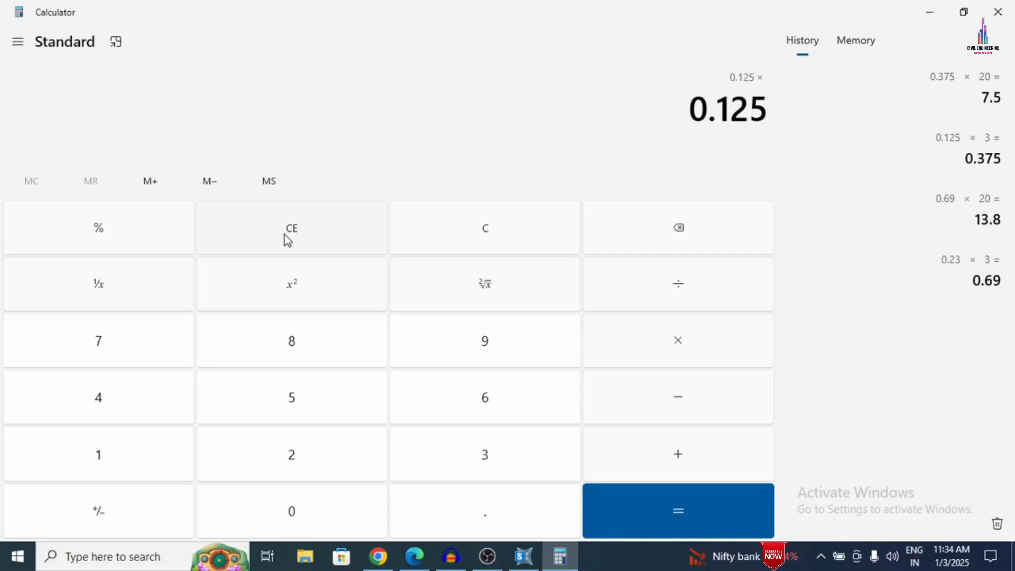
pyautogui.write('1.2')
pyautogui.press('*')
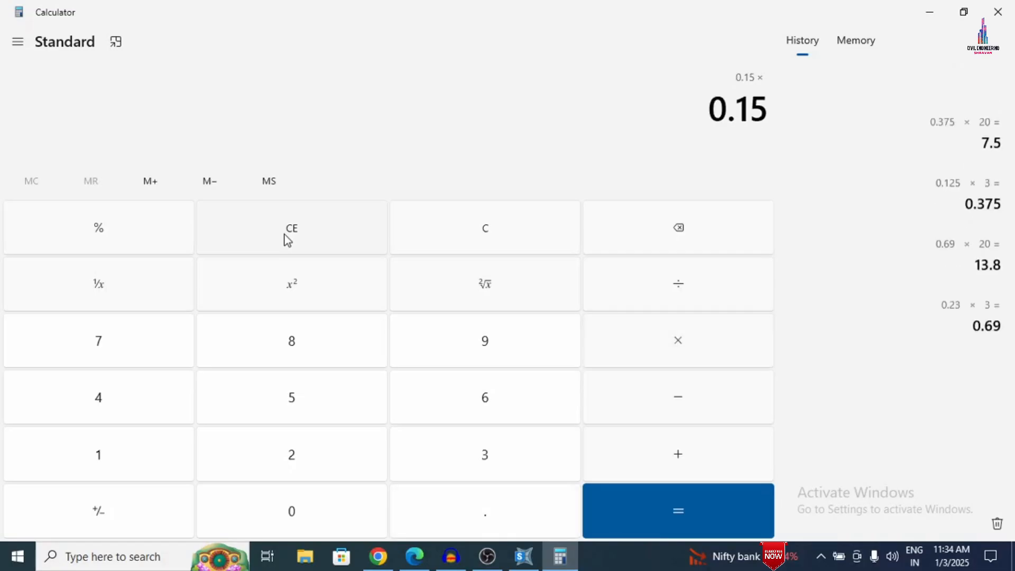
pyautogui.write('20')
pyautogui.press('Return')
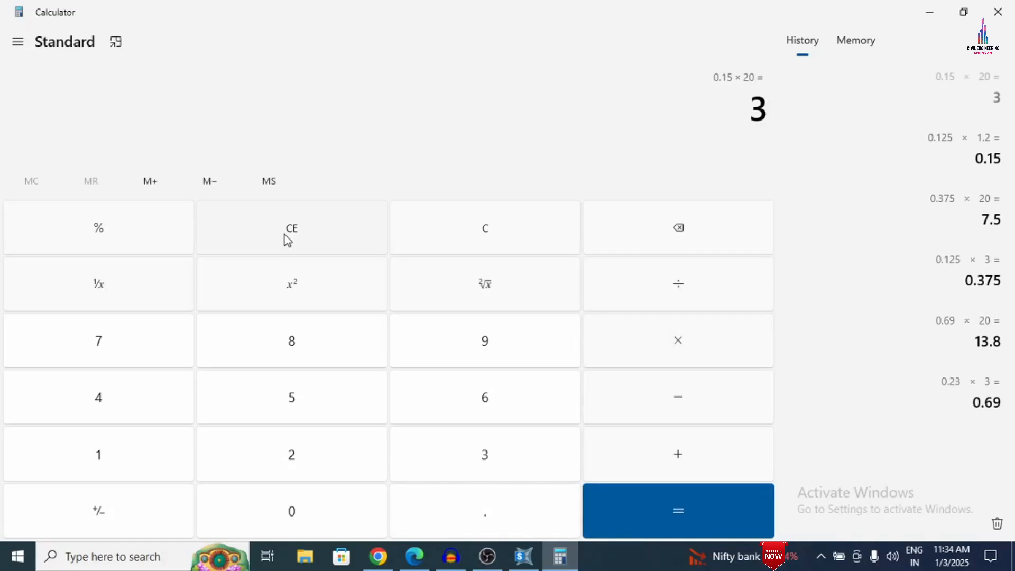
# - Add 7.5 and 13.8 to the current calculator result to get the total wall load
pyautogui.press('+')
pyautogui.write('7.5')
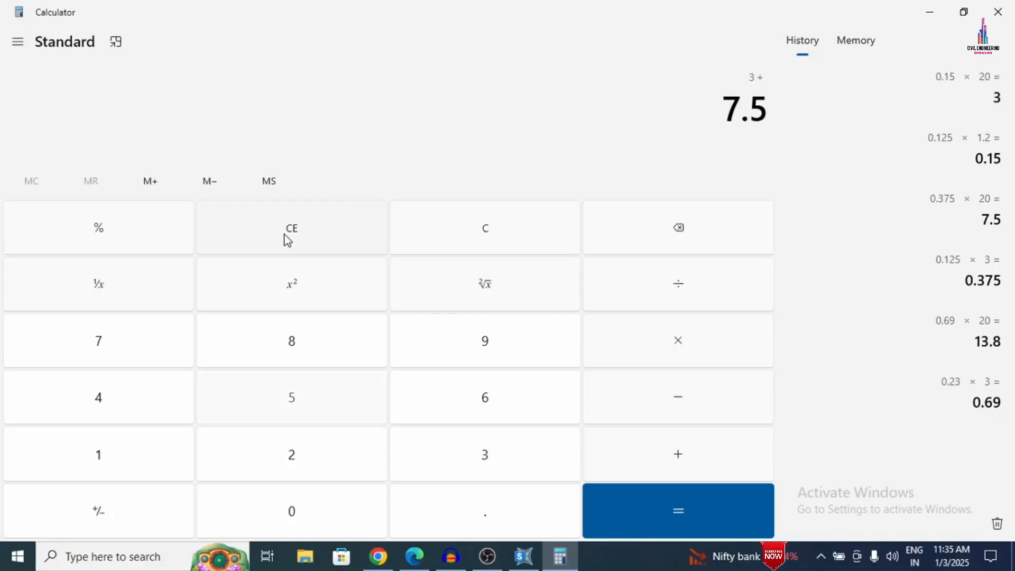
pyautogui.press('+')
pyautogui.write('13.8')
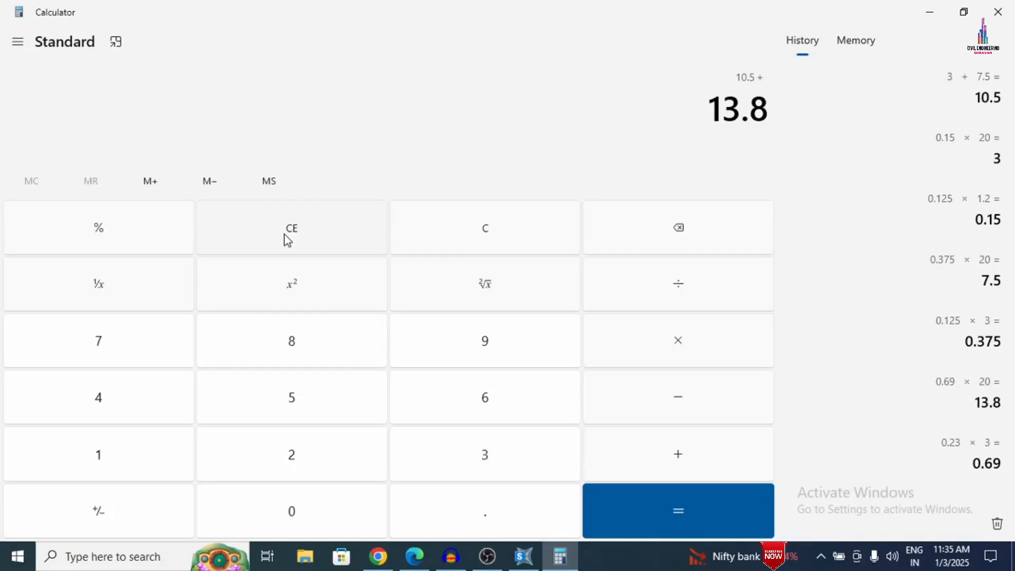
pyautogui.press('Return')
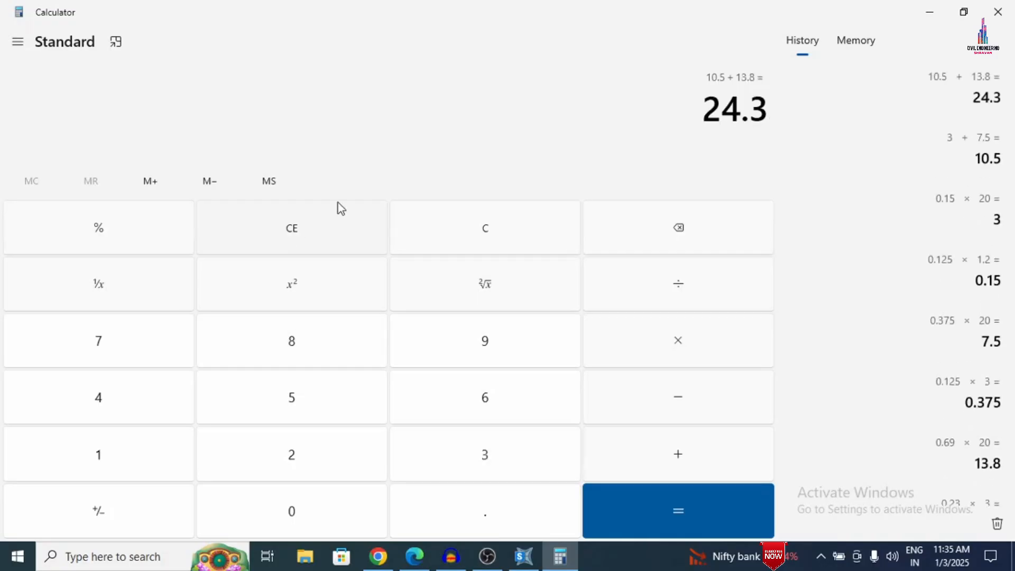
# - Switch to SAP2000 and assign the selected beams a 24.3 kN/m uniform DEAD load in the gravity direction, adding to existing loads
pyautogui.click(928, 11)
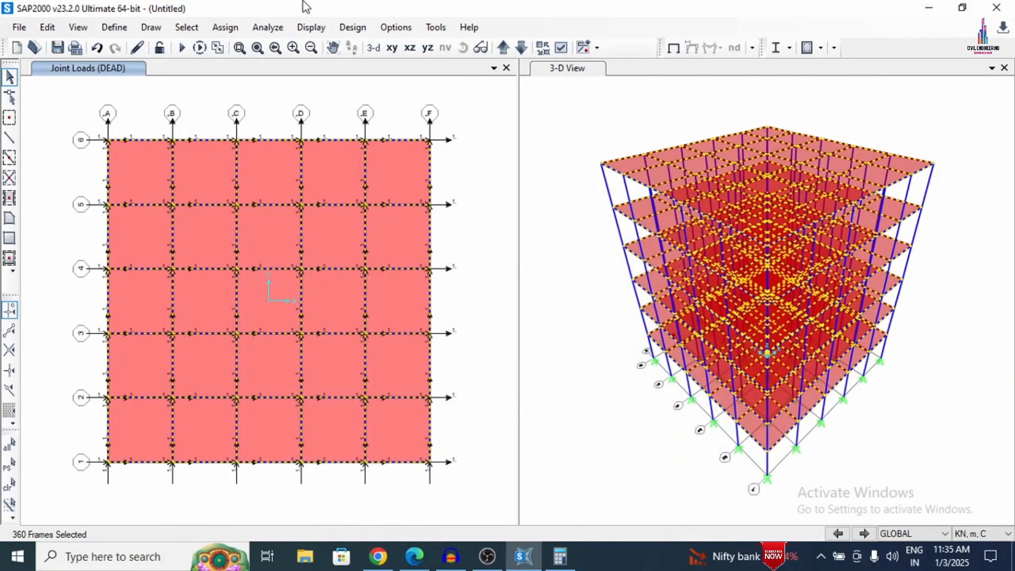
pyautogui.click(219, 28)
pyautogui.moveTo(265, 207)
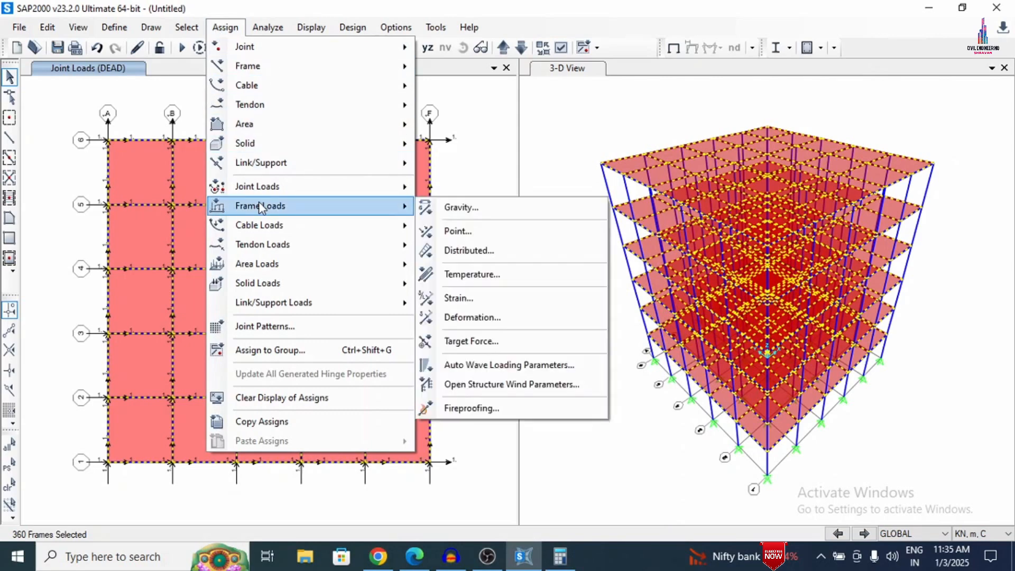
pyautogui.click(448, 249)
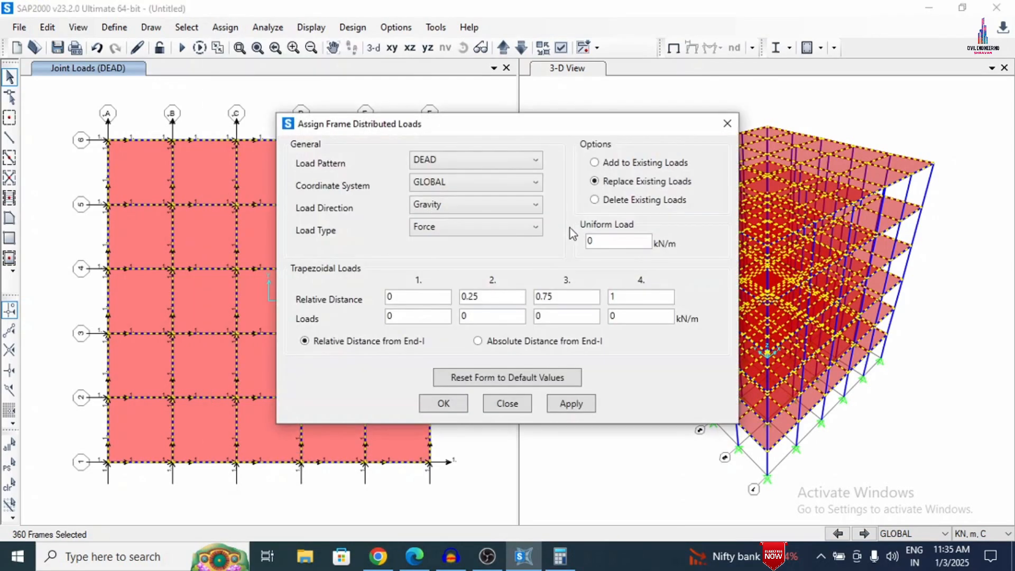
pyautogui.click(625, 162)
pyautogui.doubleClick(605, 240)
pyautogui.write('24.3')
pyautogui.click(560, 407)
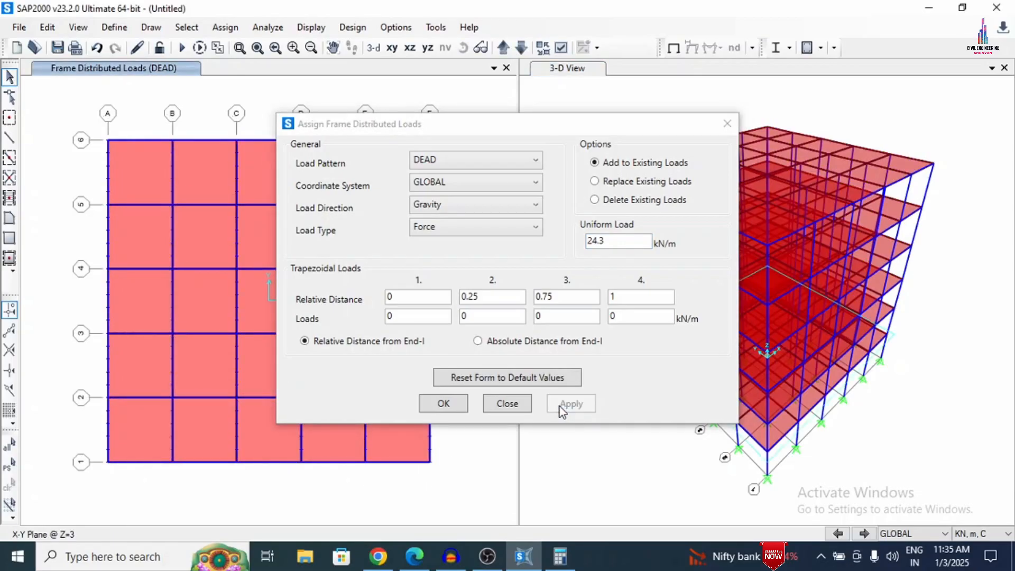
pyautogui.click(443, 404)
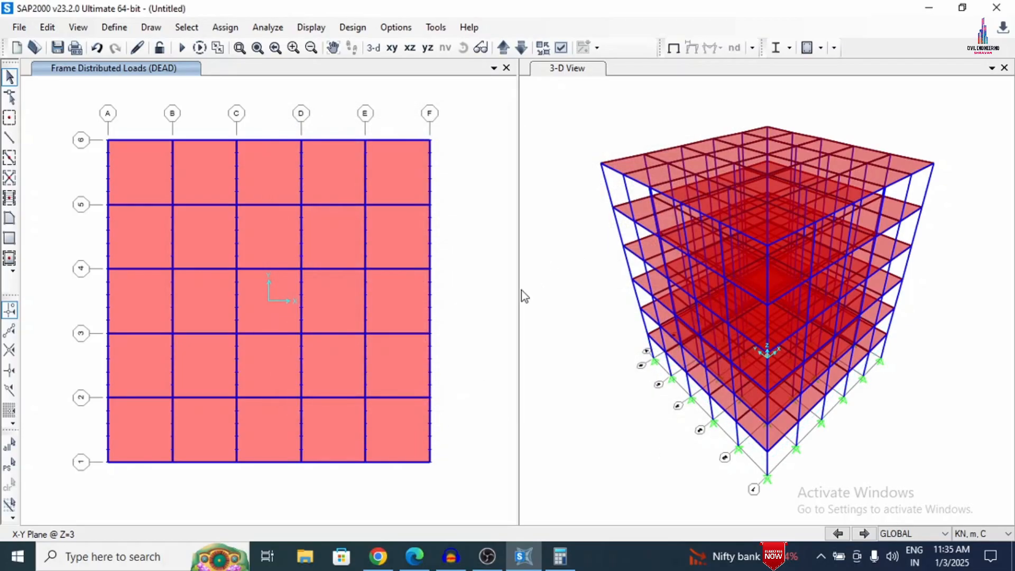
# - Switch to the Windows Calculator, clear the entry and calculate 0.1 × 20
pyautogui.click(560, 556)
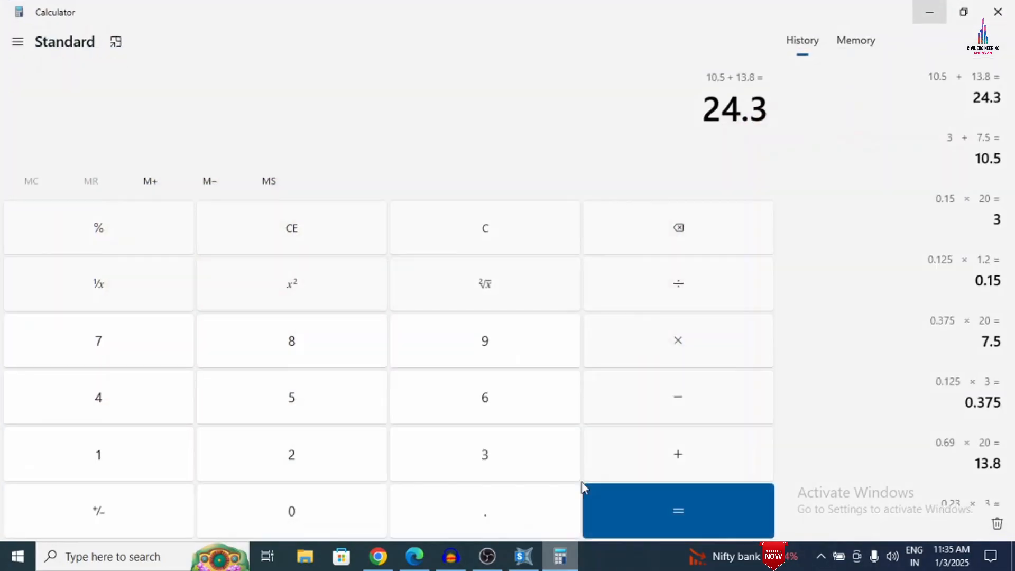
pyautogui.click(331, 237)
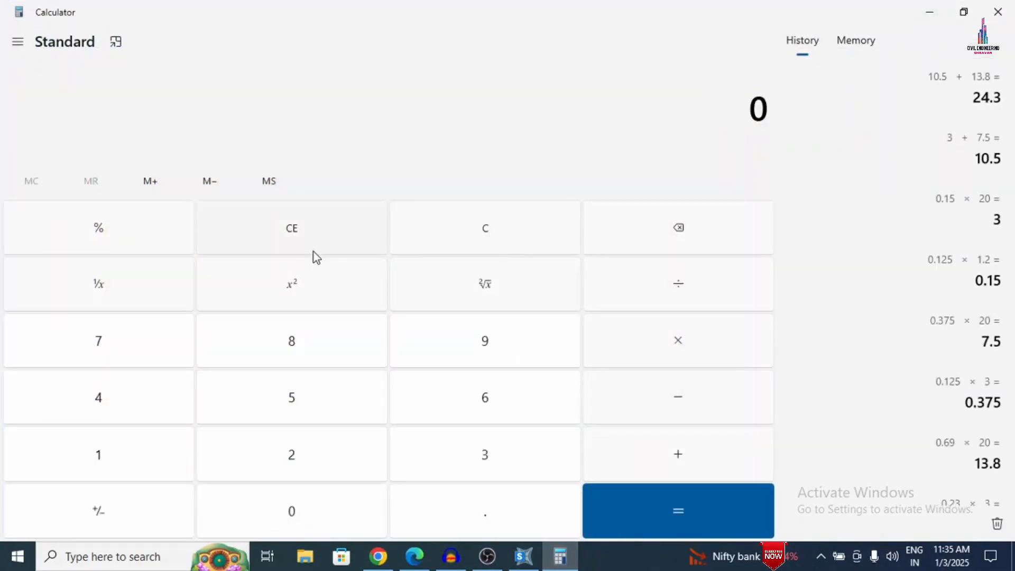
pyautogui.write('0.1')
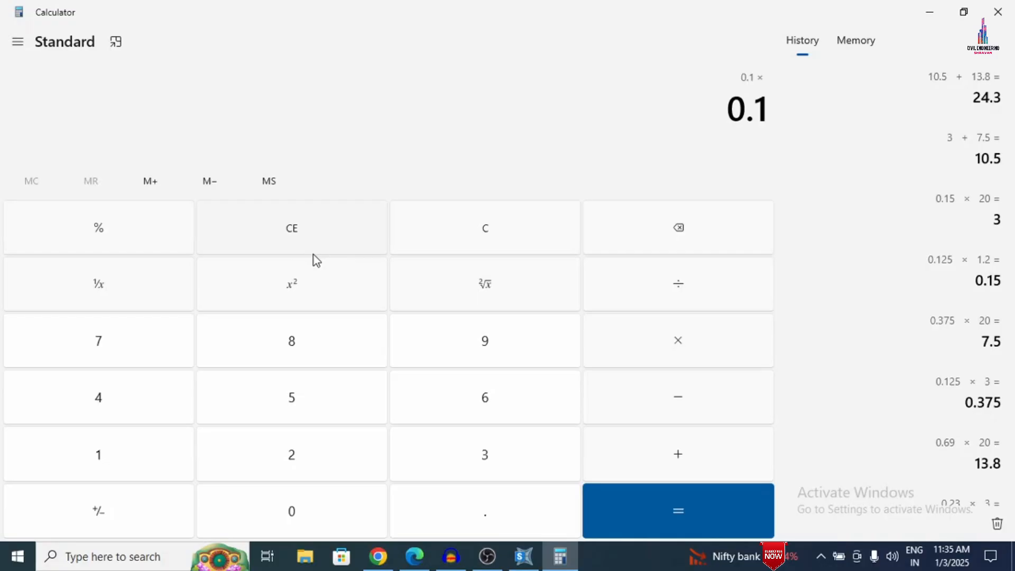
pyautogui.write('20')
pyautogui.press('Return')
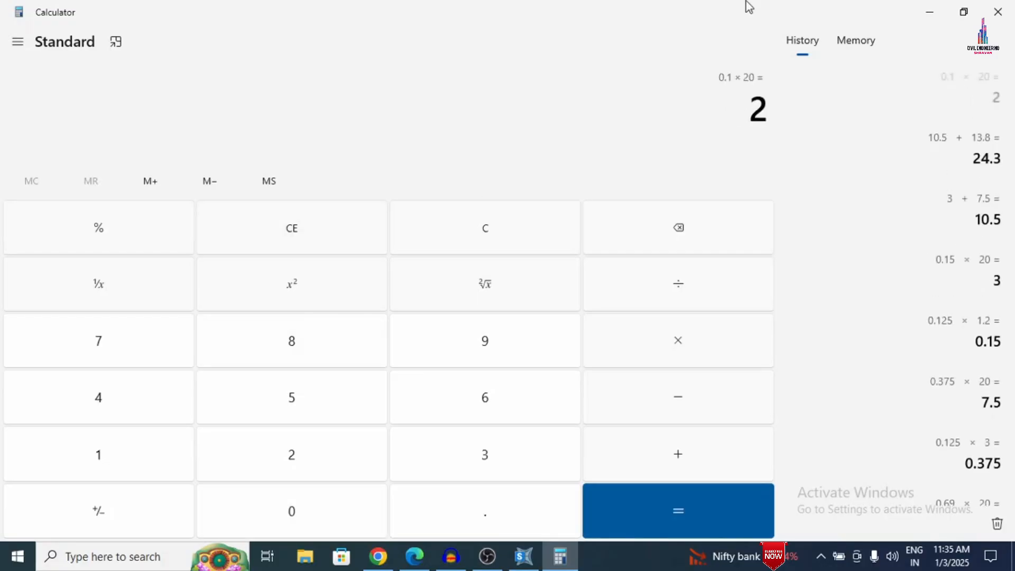
# - Switch back to SAP2000 and select all areas that have the S150 section property
pyautogui.click(928, 11)
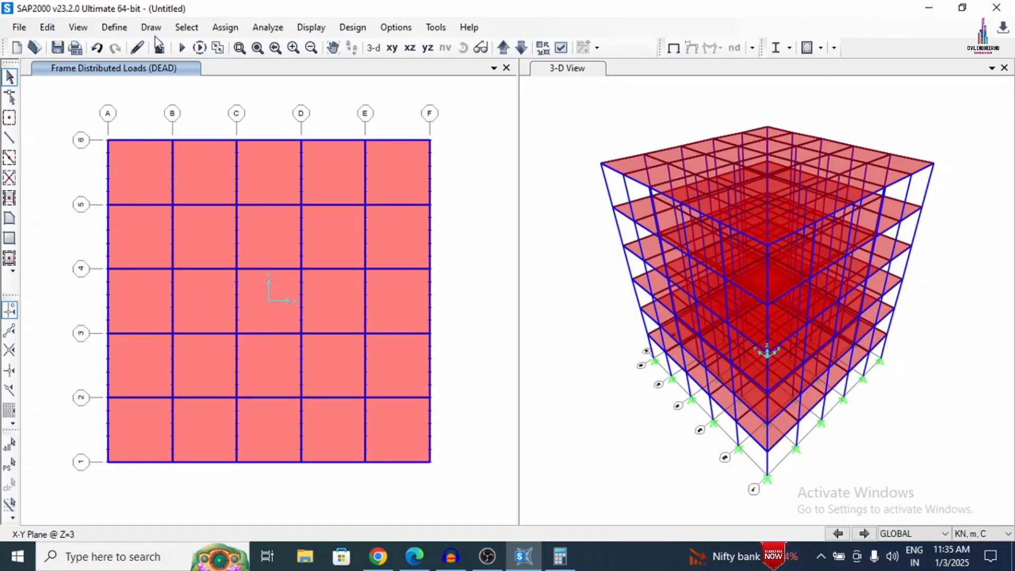
pyautogui.click(186, 27)
pyautogui.moveTo(205, 46)
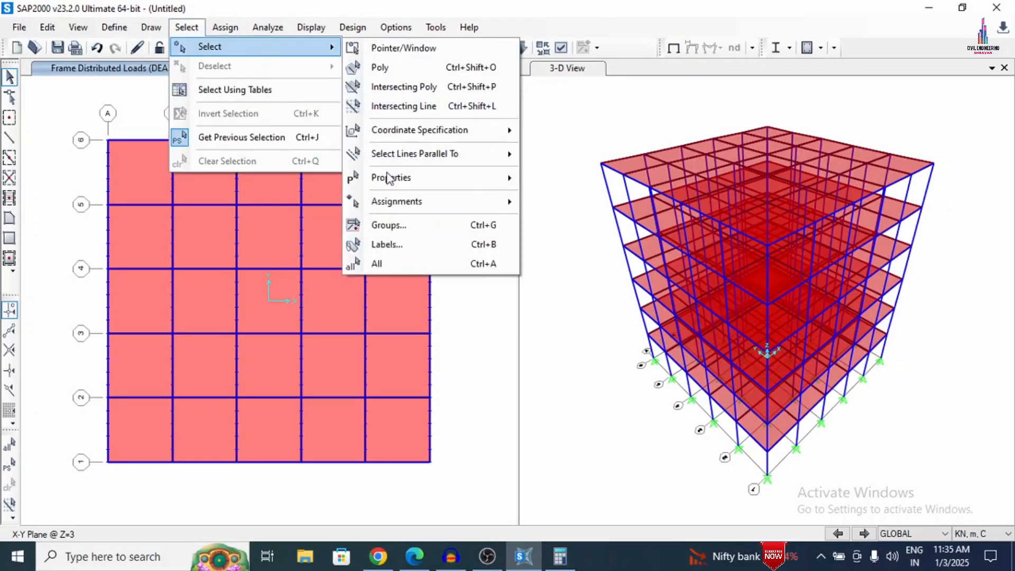
pyautogui.moveTo(389, 181)
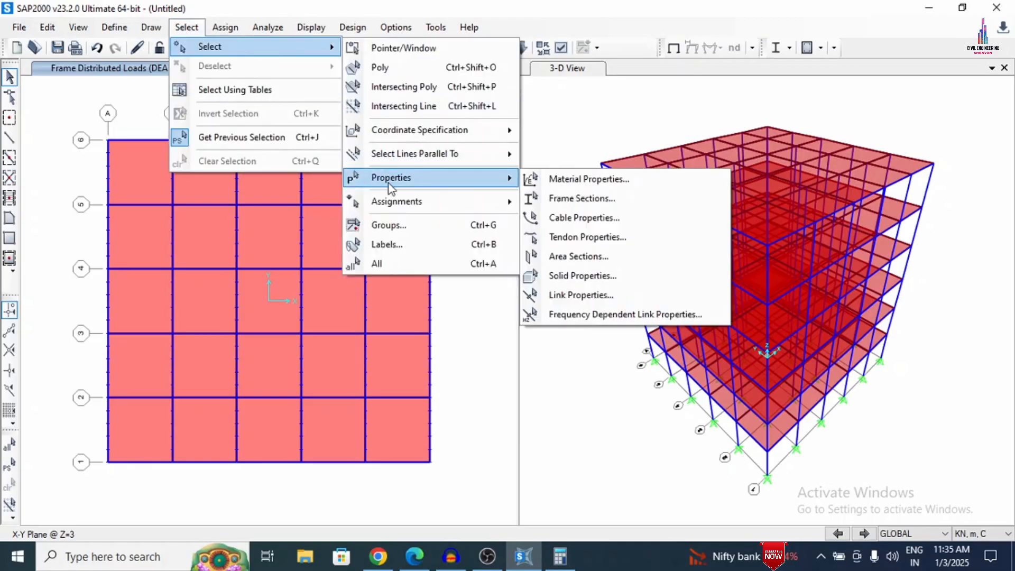
pyautogui.click(590, 257)
pyautogui.click(415, 198)
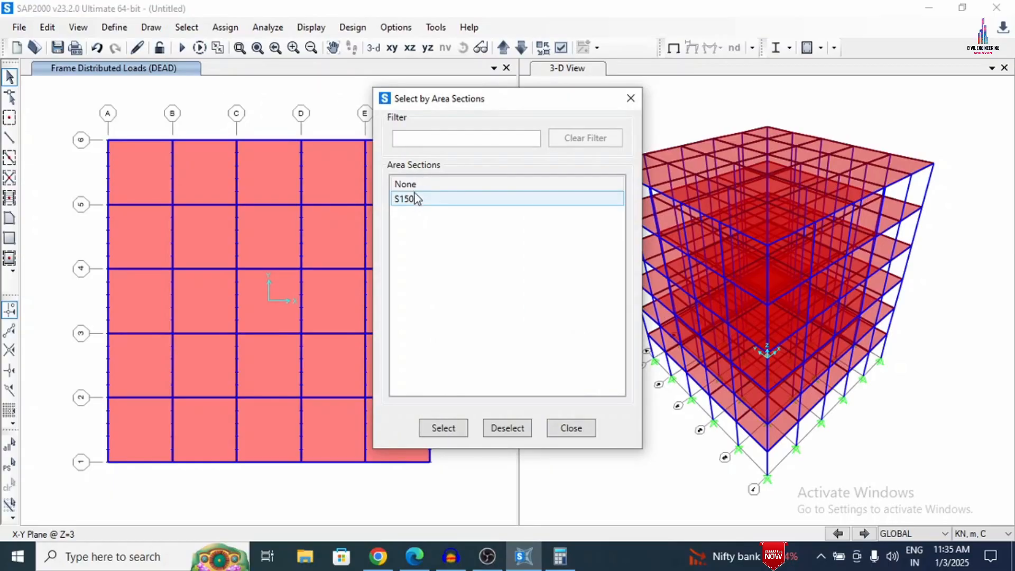
pyautogui.click(444, 427)
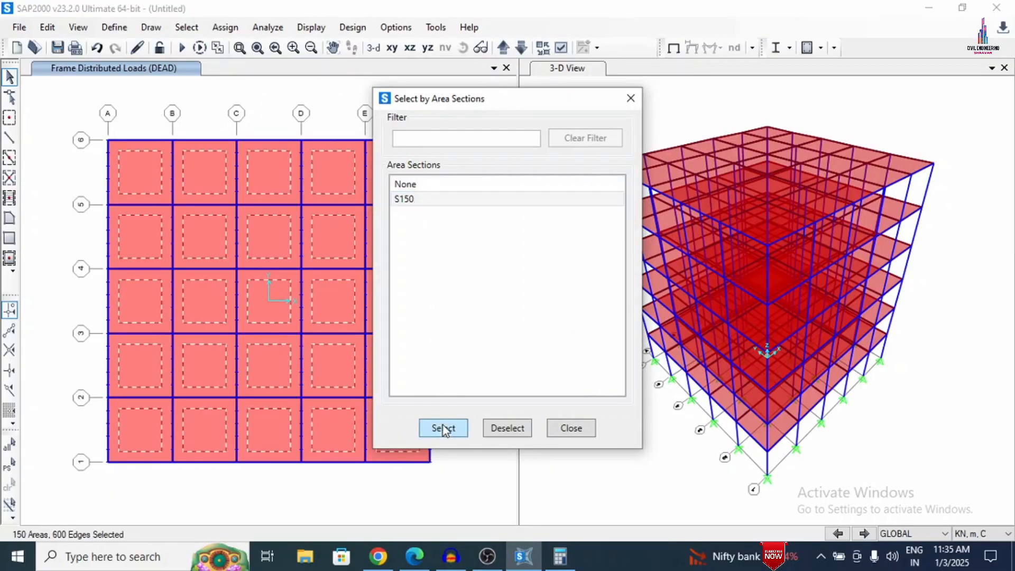
pyautogui.click(567, 429)
# - Assign the selected slabs a 2 kN/m² uniform shell load in the DEAD pattern, gravity direction, adding to existing loads
pyautogui.click(225, 27)
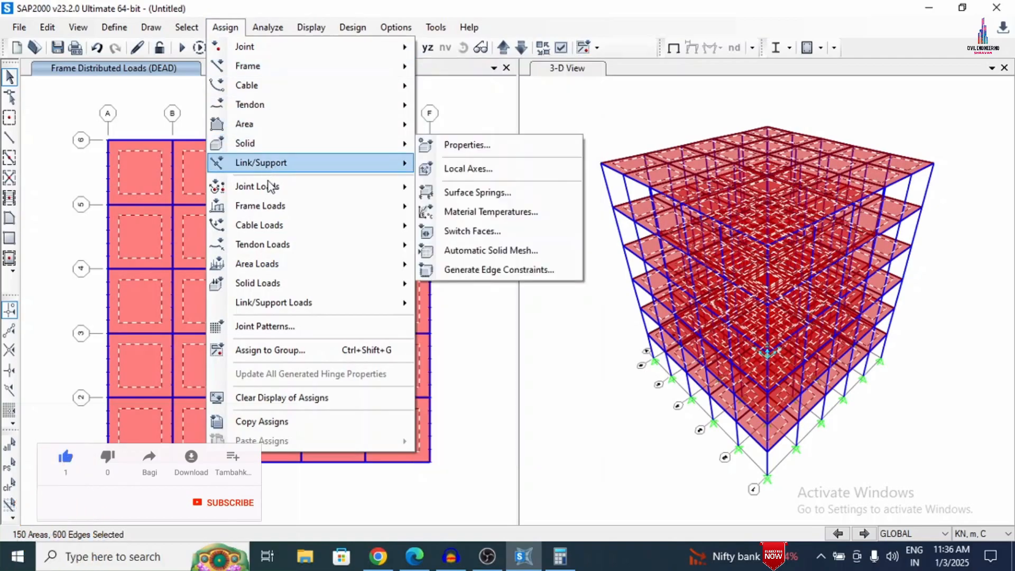
pyautogui.moveTo(269, 230)
pyautogui.moveTo(404, 278)
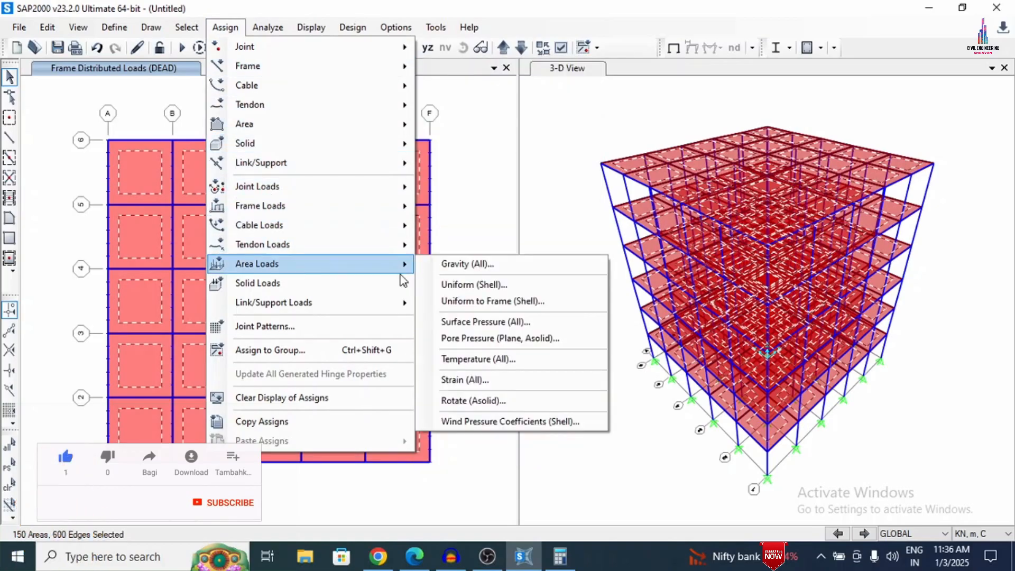
pyautogui.click(487, 286)
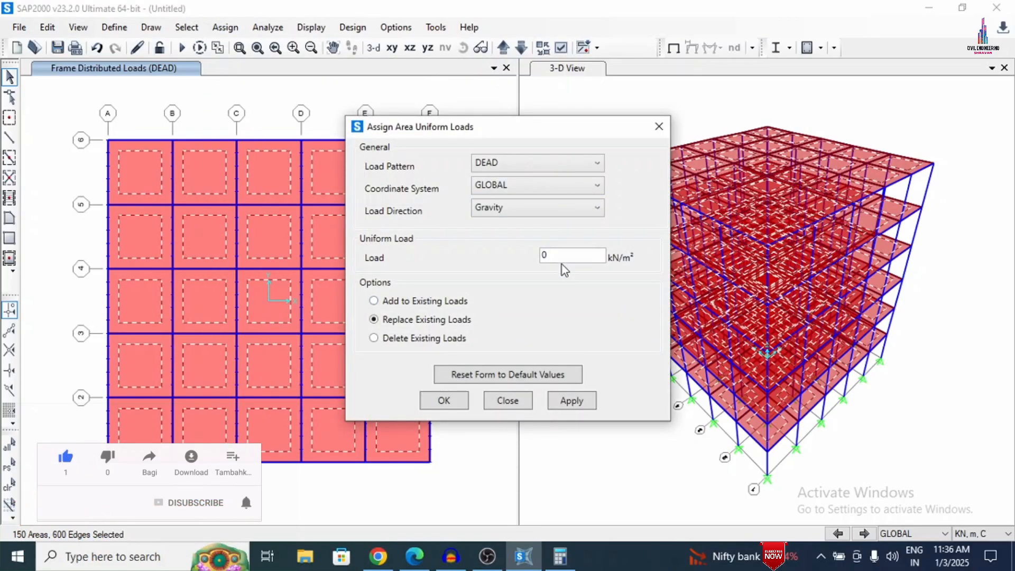
pyautogui.doubleClick(560, 256)
pyautogui.write('2')
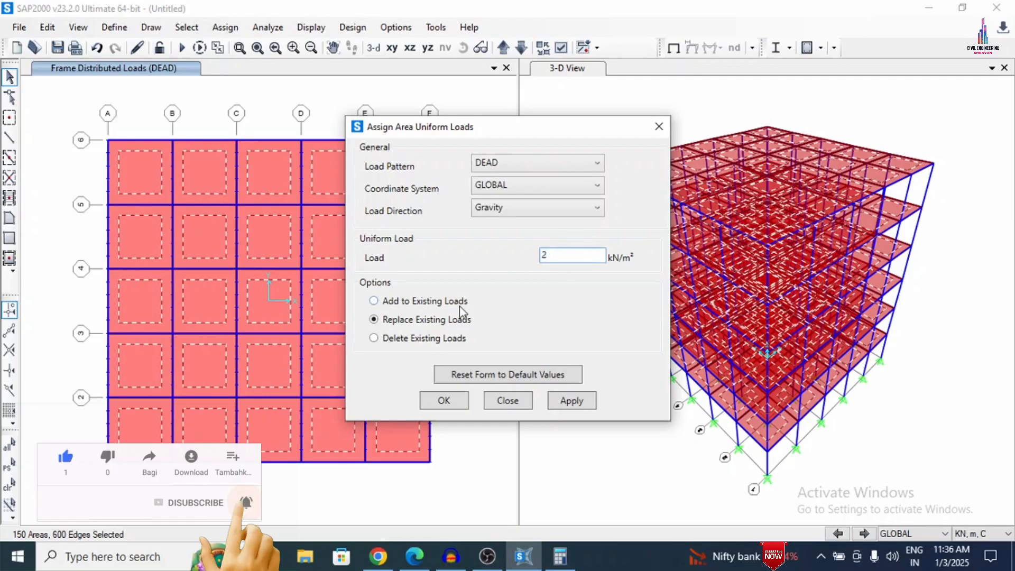
pyautogui.click(570, 402)
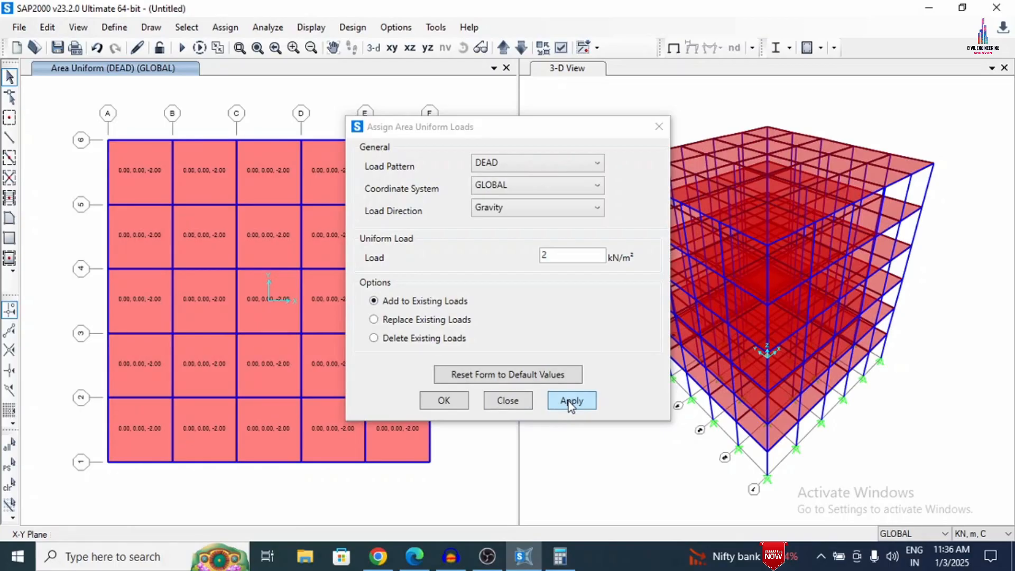
pyautogui.click(443, 400)
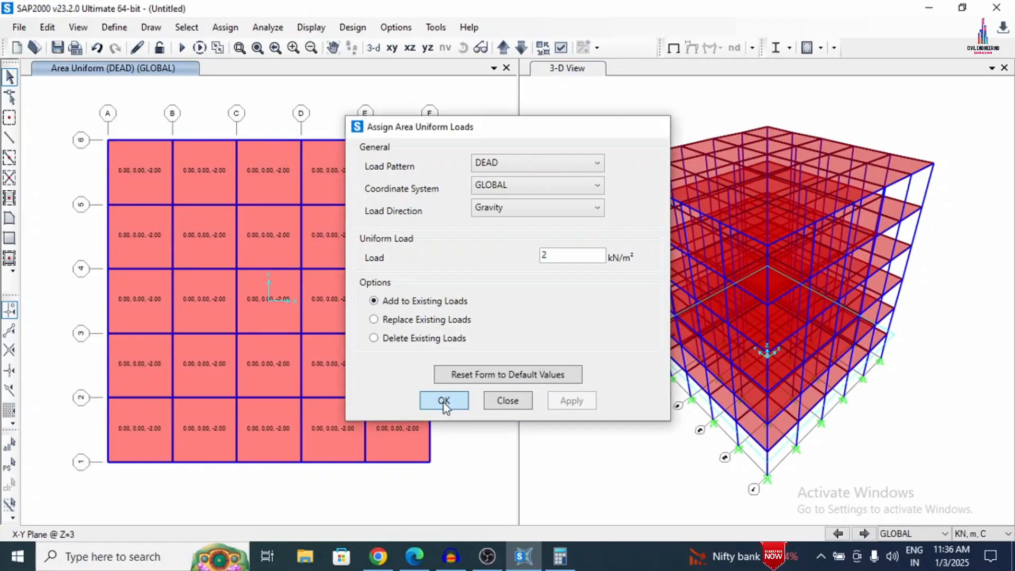
pyautogui.click(443, 401)
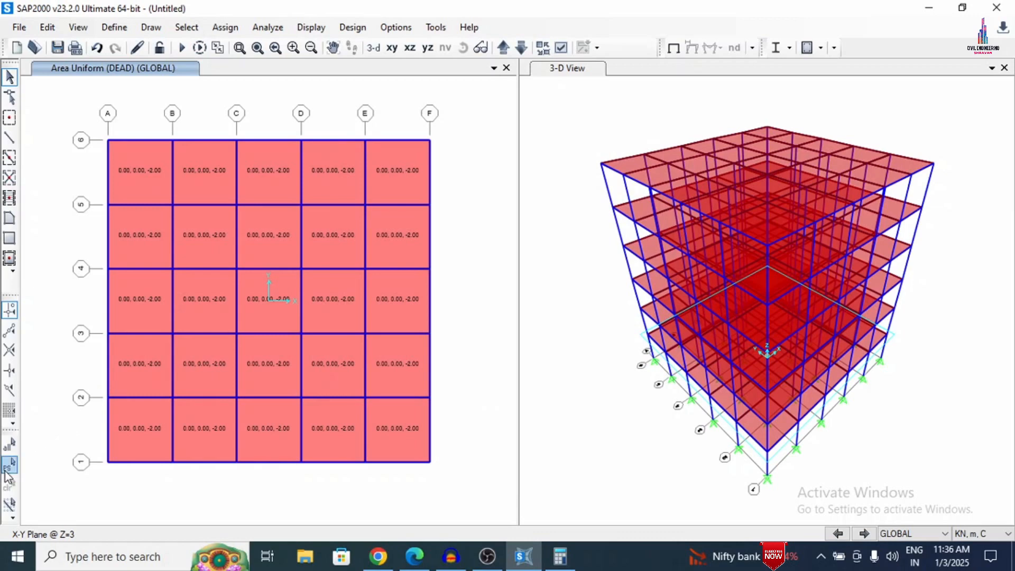
# - Reselect the previously selected slabs and assign them a 3 kN/m² uniform shell load in the LIVE pattern, adding to existing loads
pyautogui.click(9, 466)
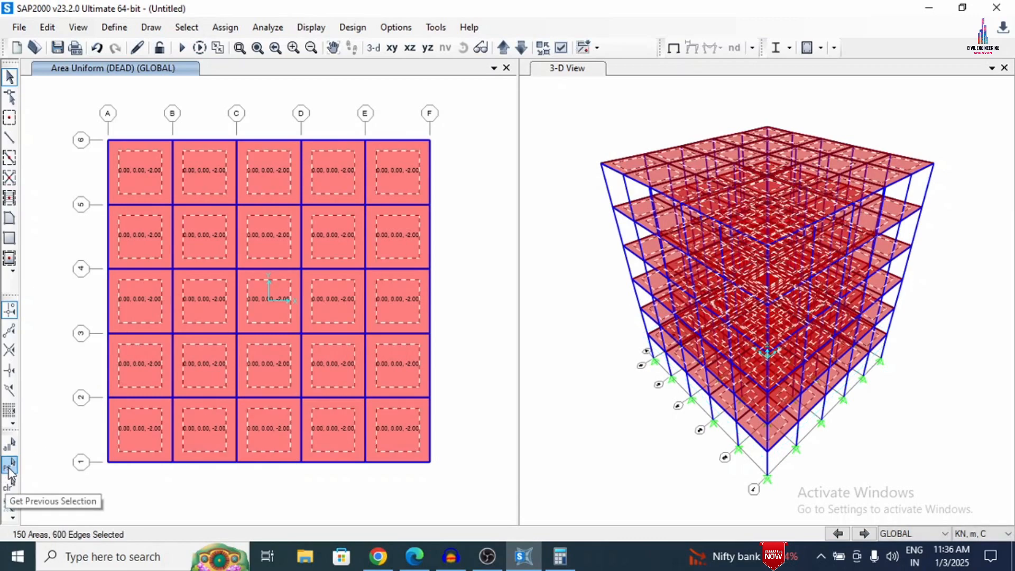
pyautogui.click(224, 27)
pyautogui.moveTo(257, 263)
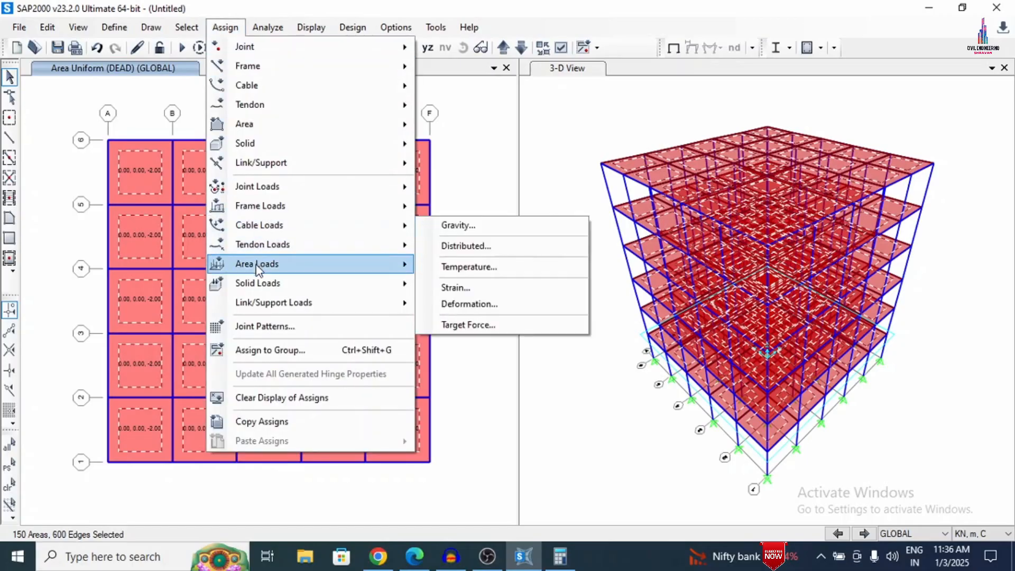
pyautogui.click(449, 285)
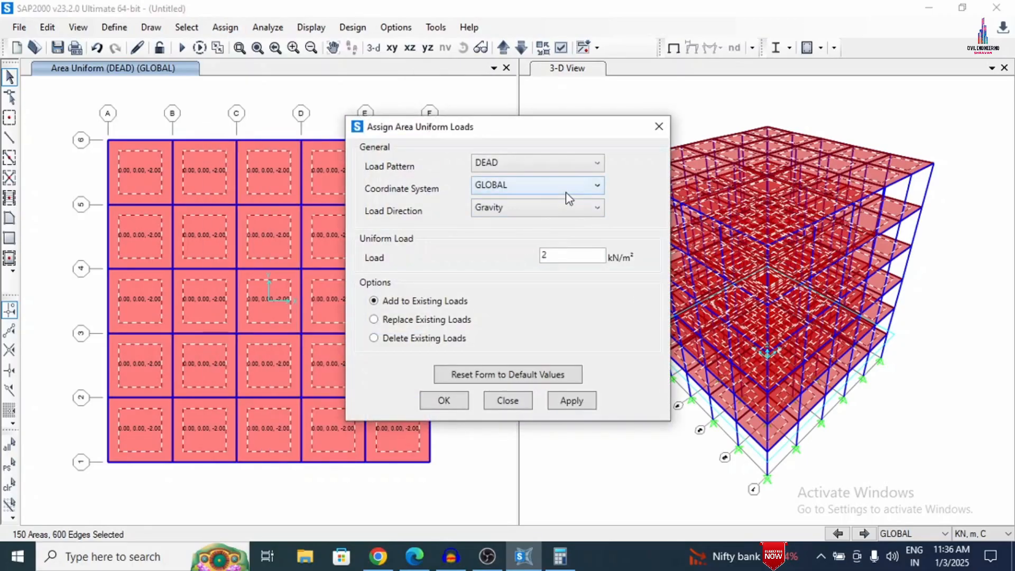
pyautogui.doubleClick(568, 255)
pyautogui.write('3')
pyautogui.click(503, 166)
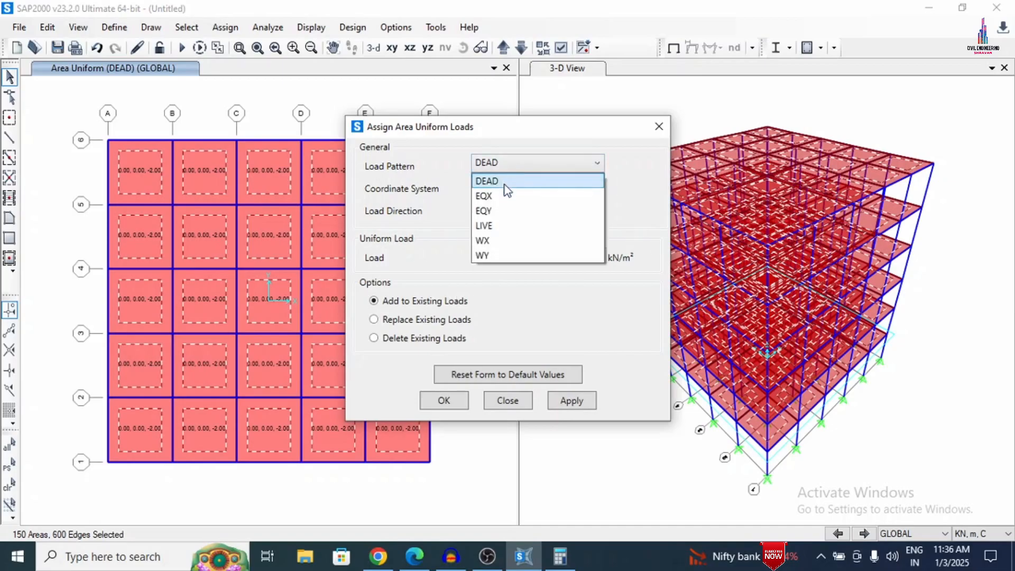
pyautogui.click(496, 225)
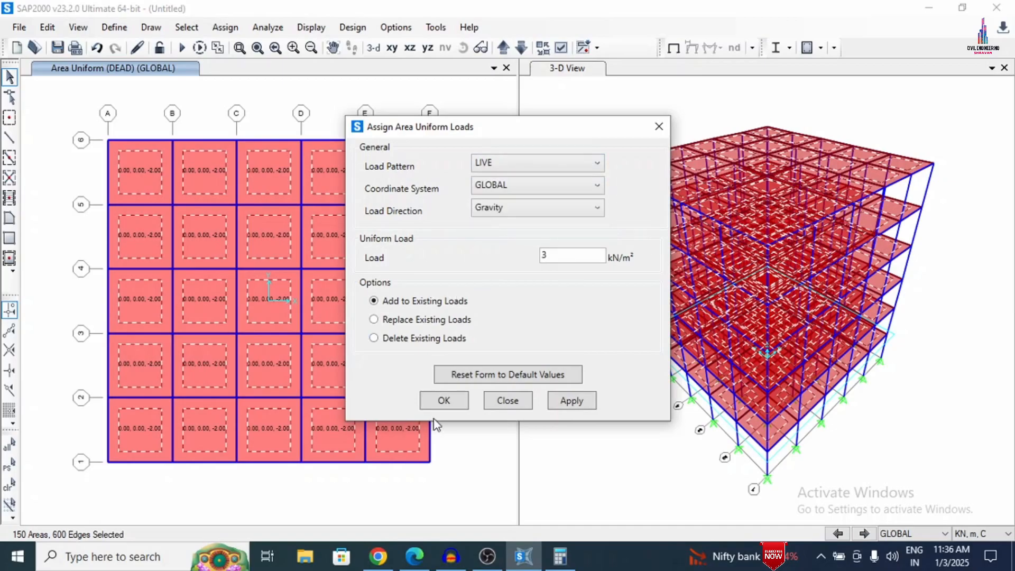
pyautogui.click(559, 402)
pyautogui.click(434, 403)
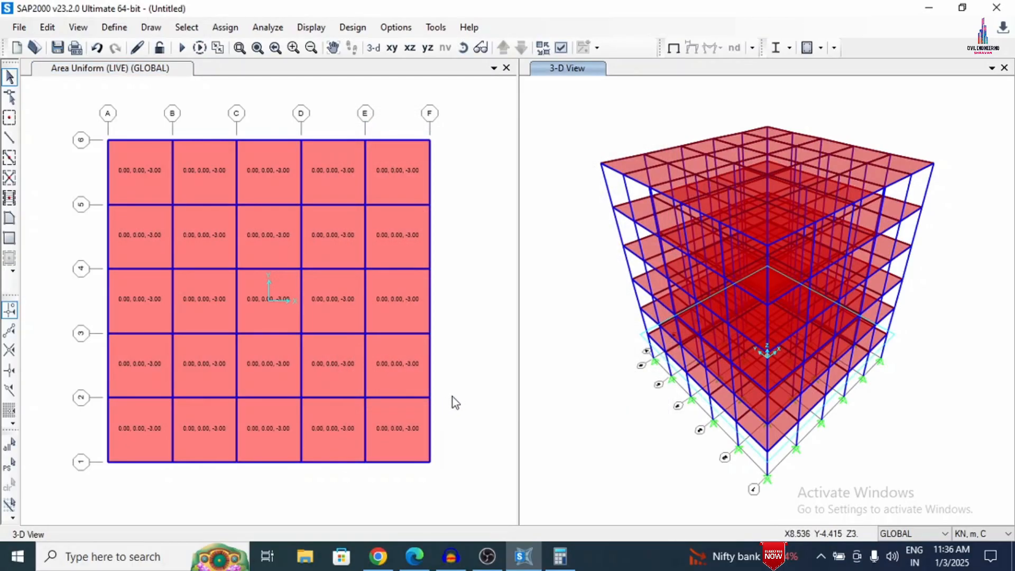
# - Add the default code-generated load combinations for Concrete Frame Design
pyautogui.click(114, 28)
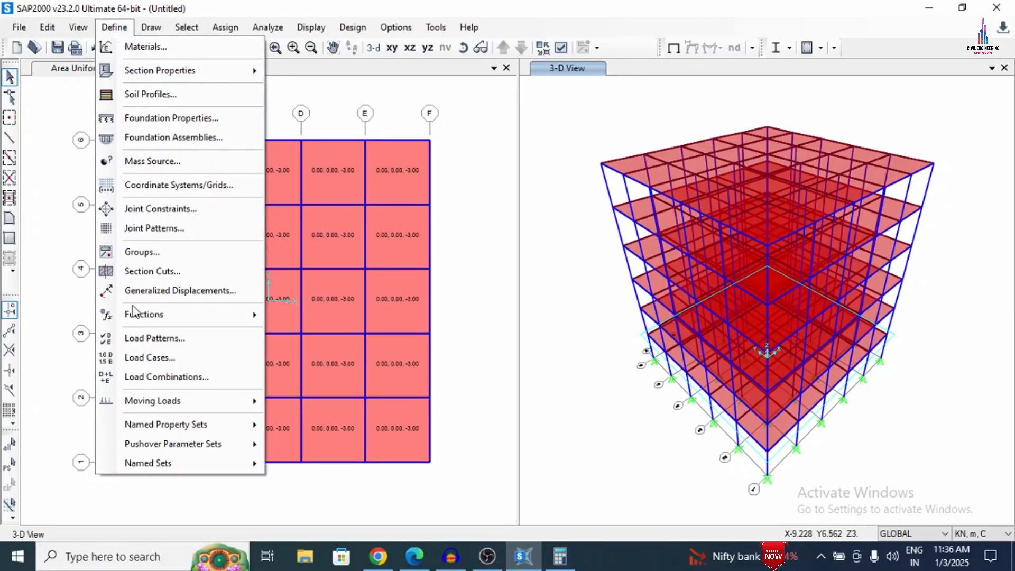
pyautogui.click(158, 376)
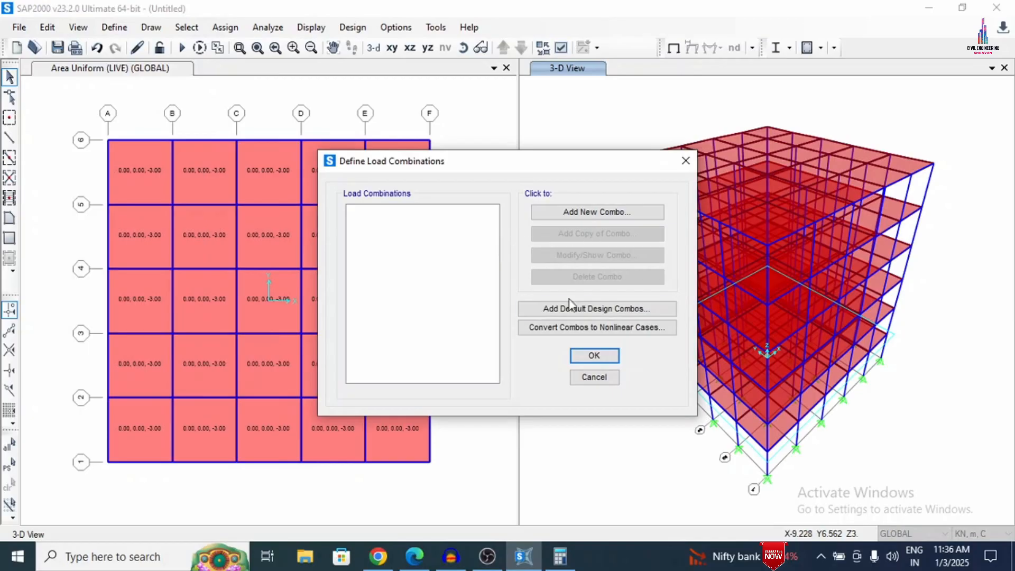
pyautogui.click(568, 309)
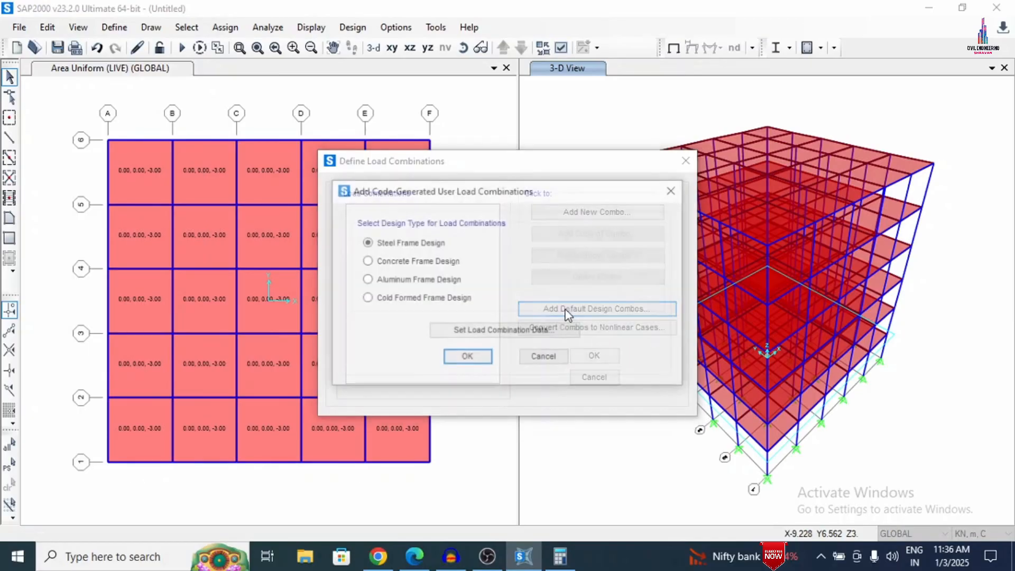
pyautogui.click(415, 262)
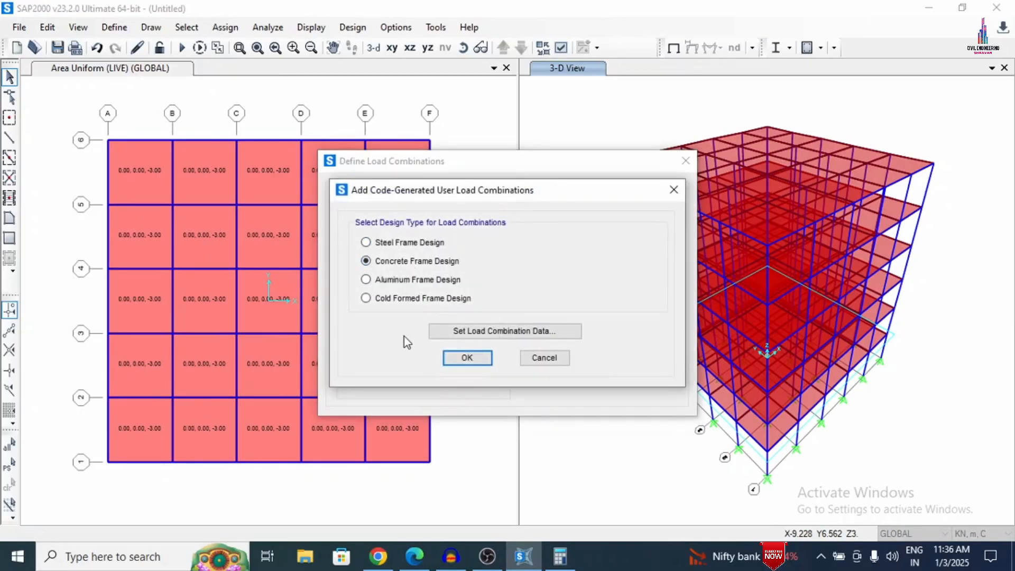
pyautogui.click(455, 359)
pyautogui.click(570, 357)
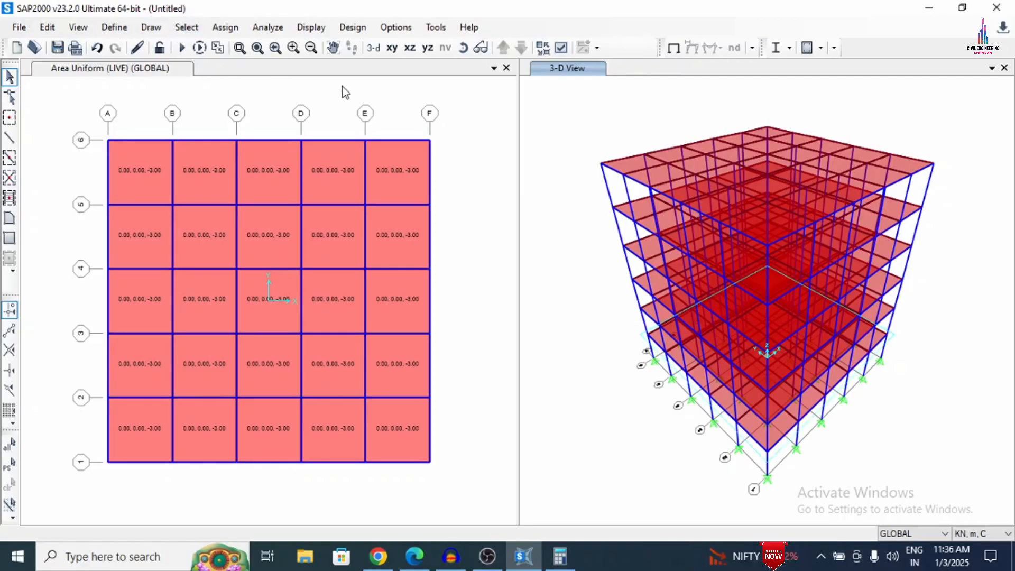
# - Select all base joints on the X-Y plane at Z=0 and assign them fixed restraints in all translations and rotations
pyautogui.click(451, 105)
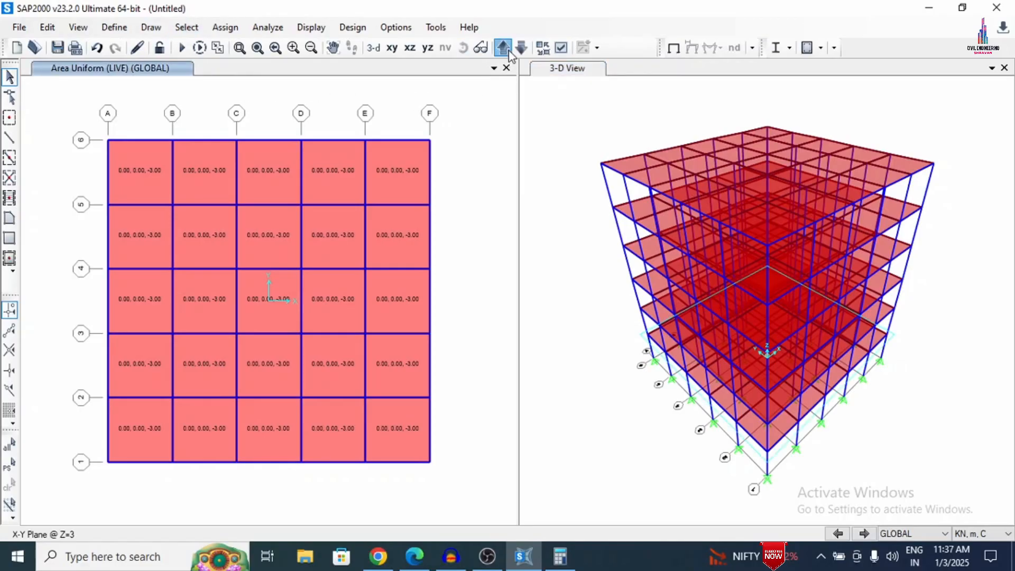
pyautogui.click(504, 48)
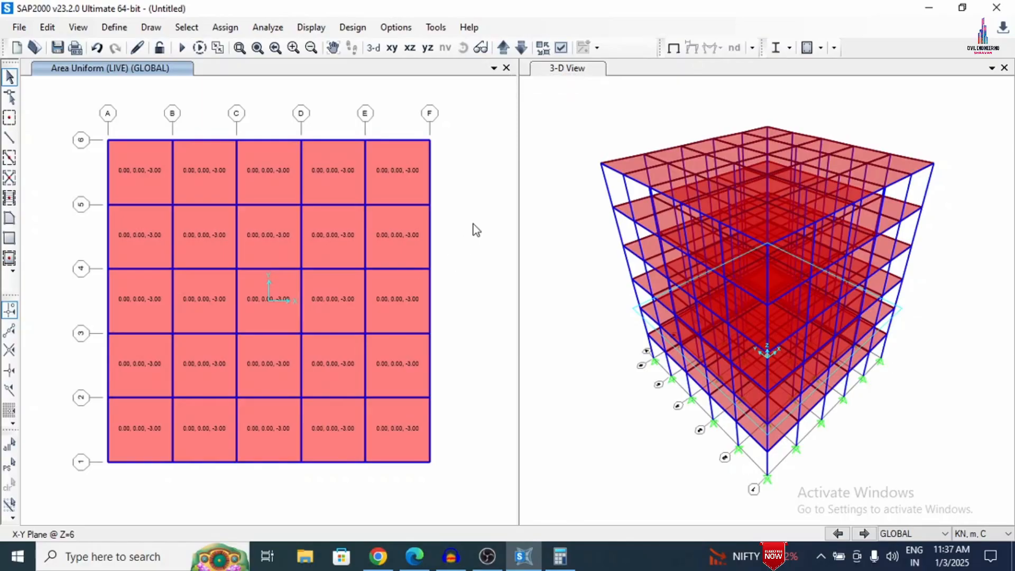
pyautogui.click(520, 48)
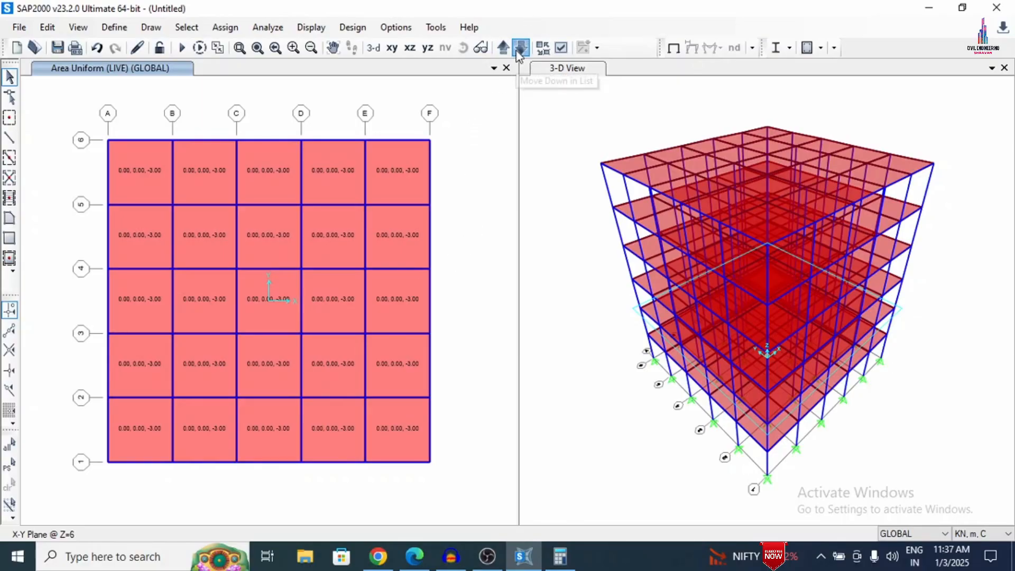
pyautogui.click(518, 52)
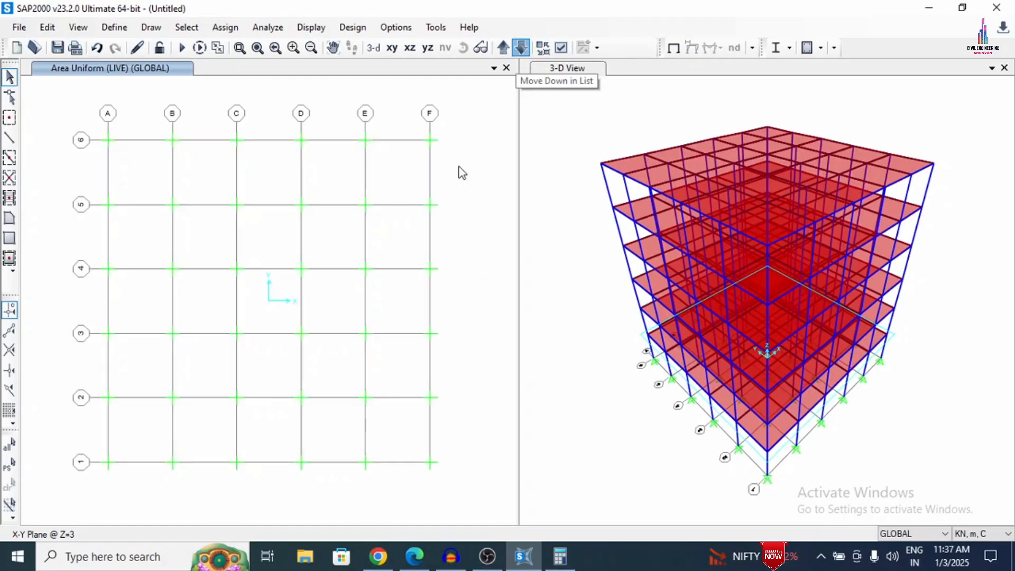
pyautogui.moveTo(83, 109); pyautogui.dragTo(470, 512)
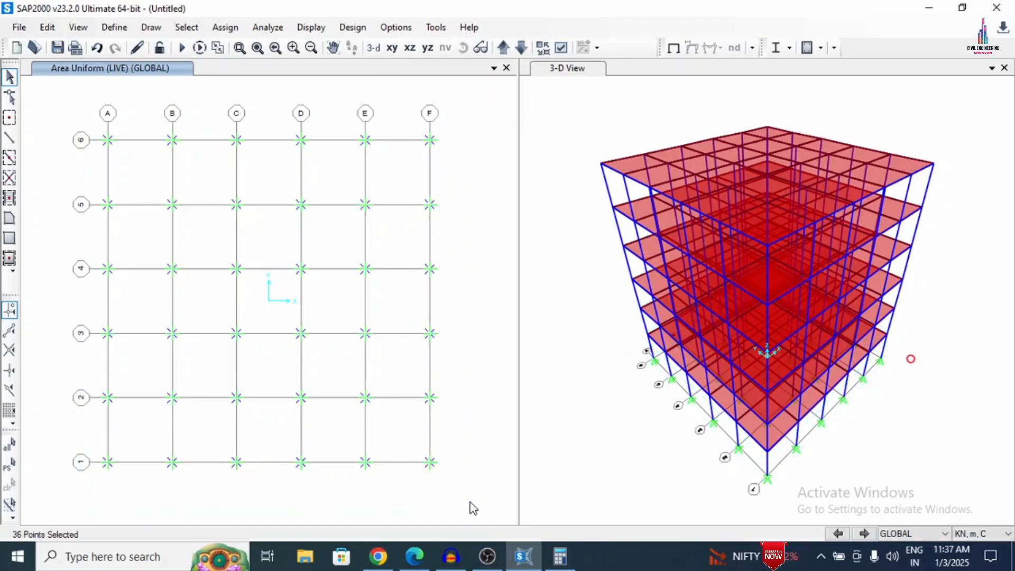
pyautogui.click(225, 27)
pyautogui.moveTo(255, 48)
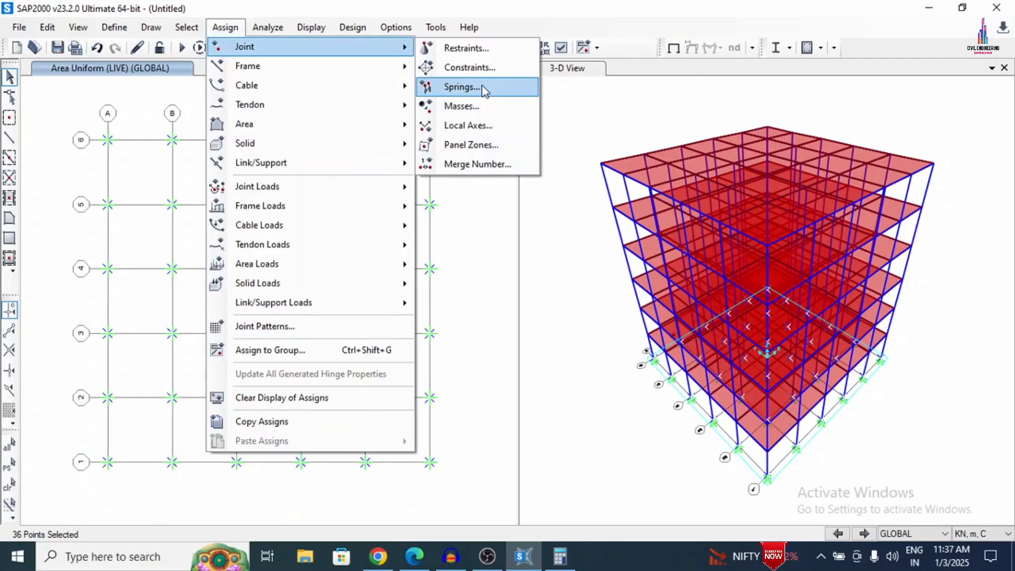
pyautogui.click(442, 53)
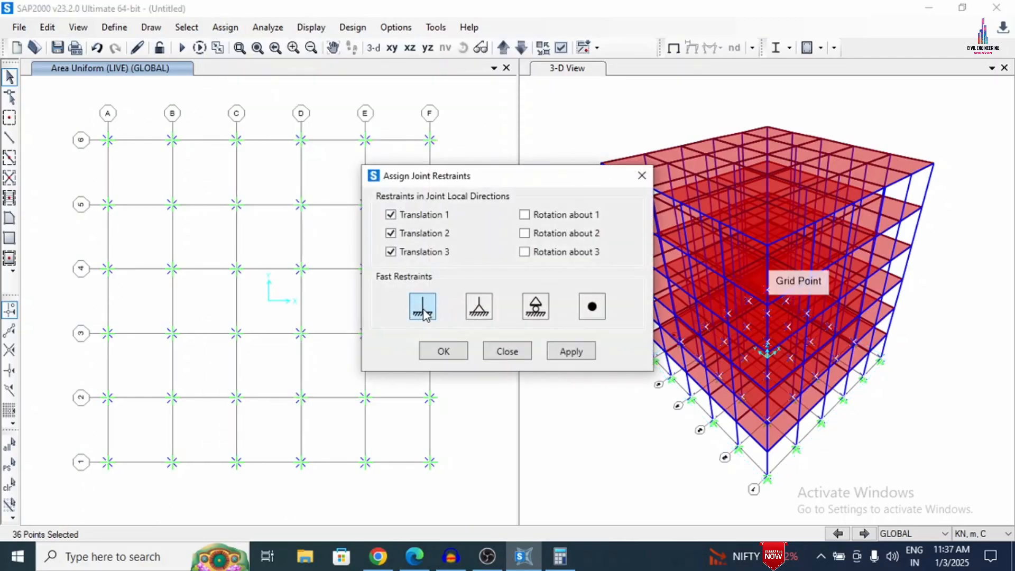
pyautogui.click(423, 313)
pyautogui.click(571, 352)
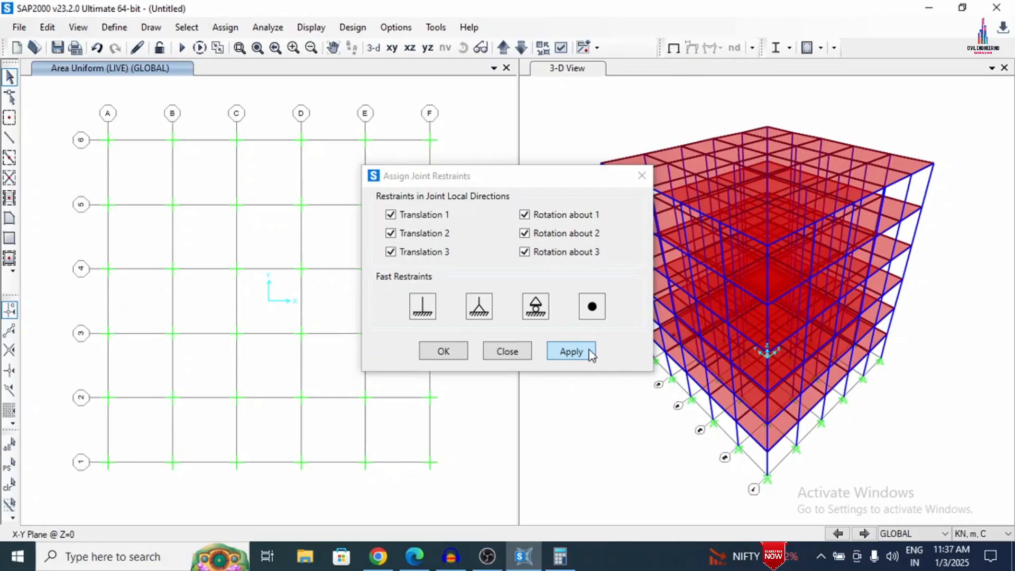
pyautogui.click(444, 351)
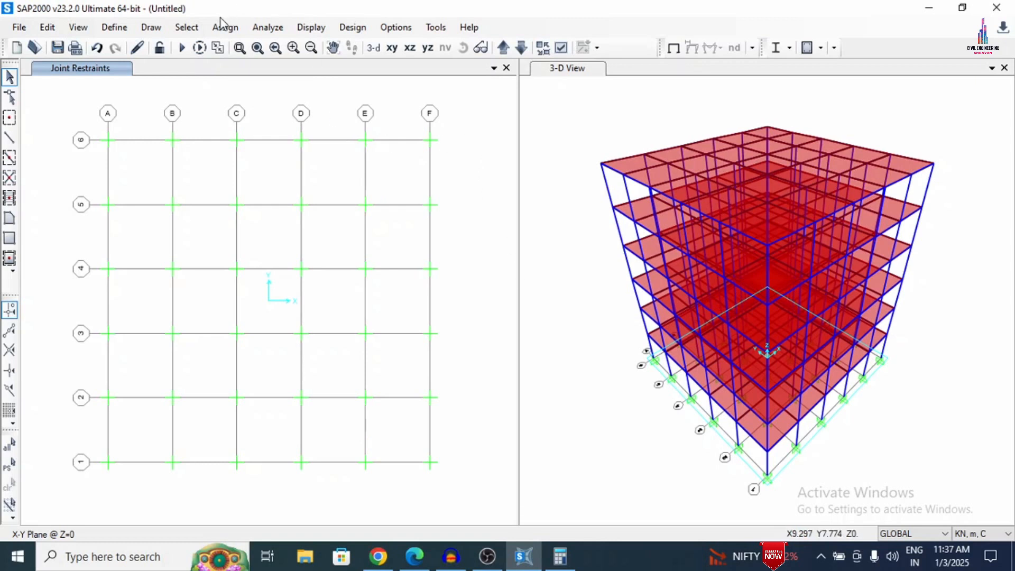
# - Review and accept the analysis options with all six degrees of freedom available
pyautogui.click(267, 28)
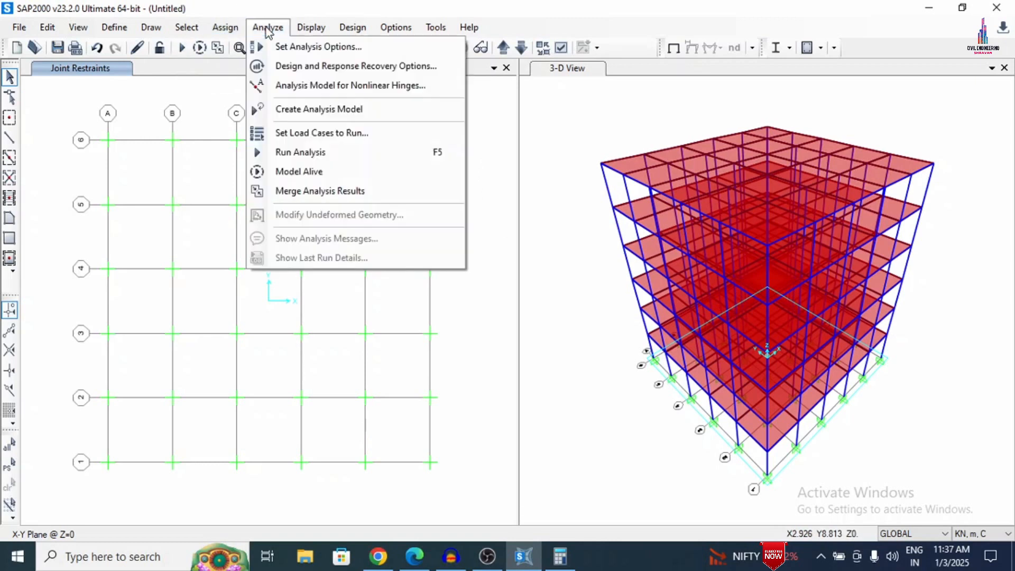
pyautogui.click(291, 48)
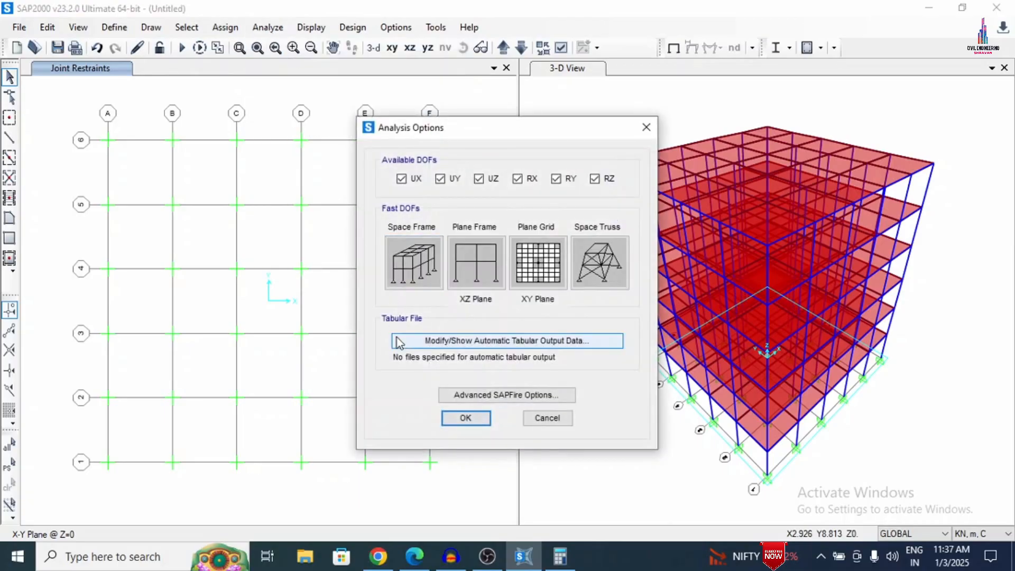
pyautogui.click(463, 422)
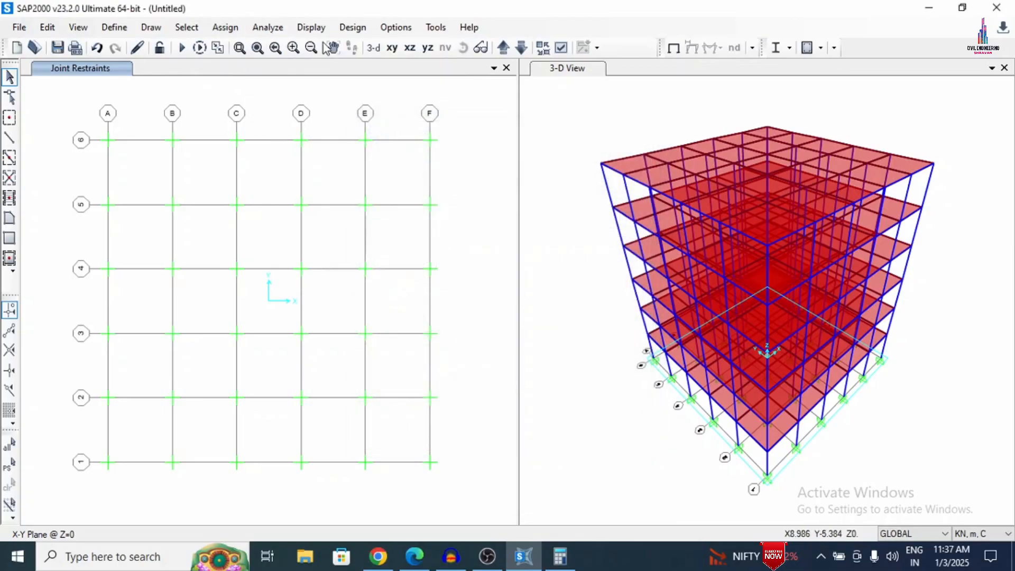
# - Start the analysis run for the DEAD, MODAL, LIVE, EQX, EQY, WX and WY load cases
pyautogui.click(268, 28)
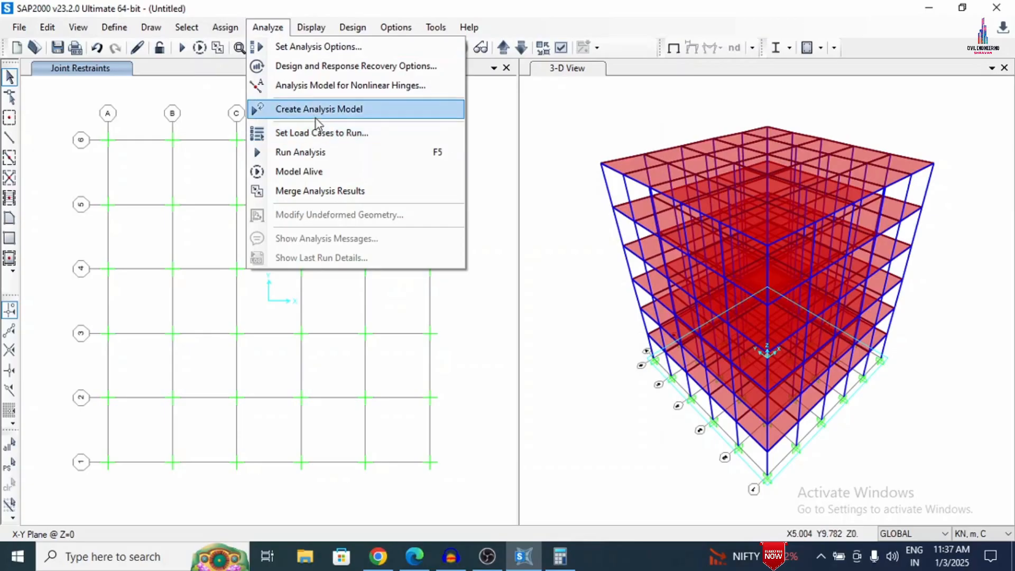
pyautogui.click(315, 152)
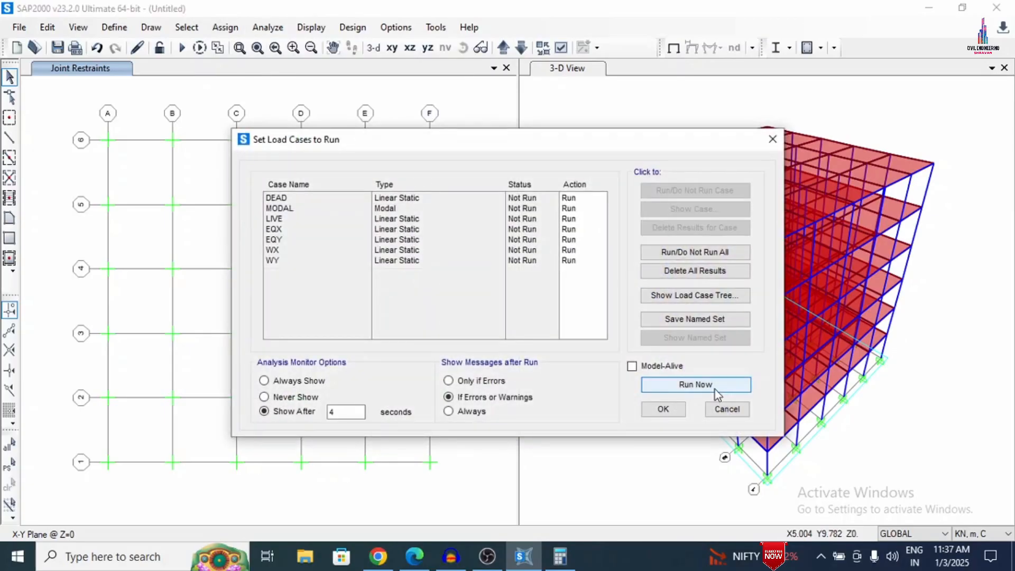
pyautogui.click(711, 386)
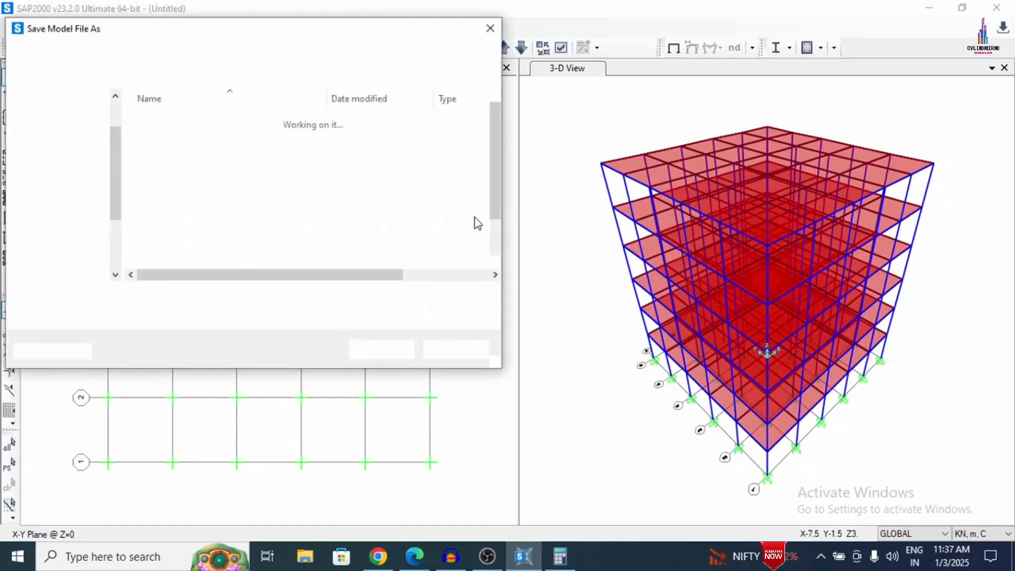
# - Create a folder named class on the Desktop and save the model in it as g+5
pyautogui.click(58, 158)
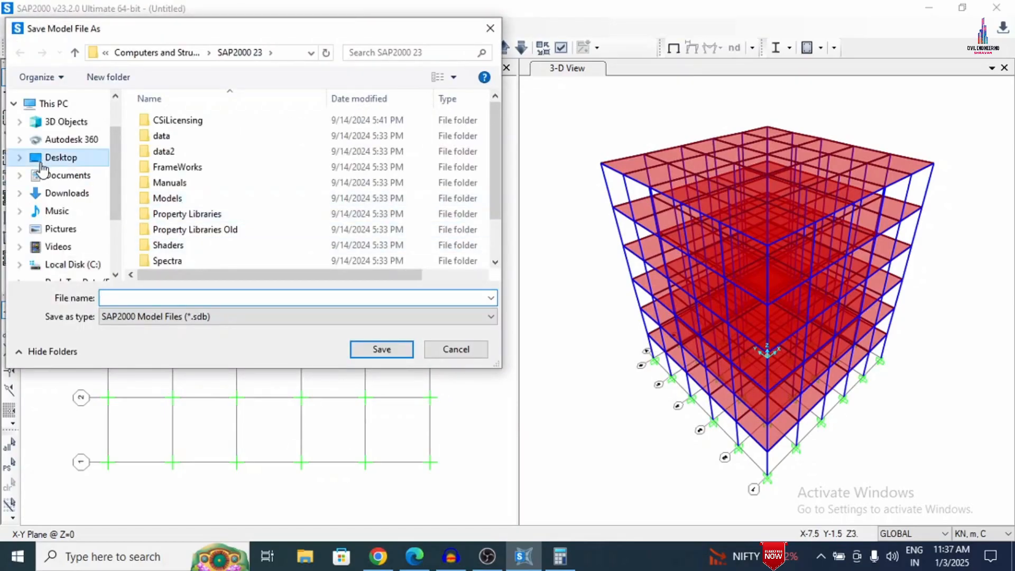
pyautogui.click(117, 78)
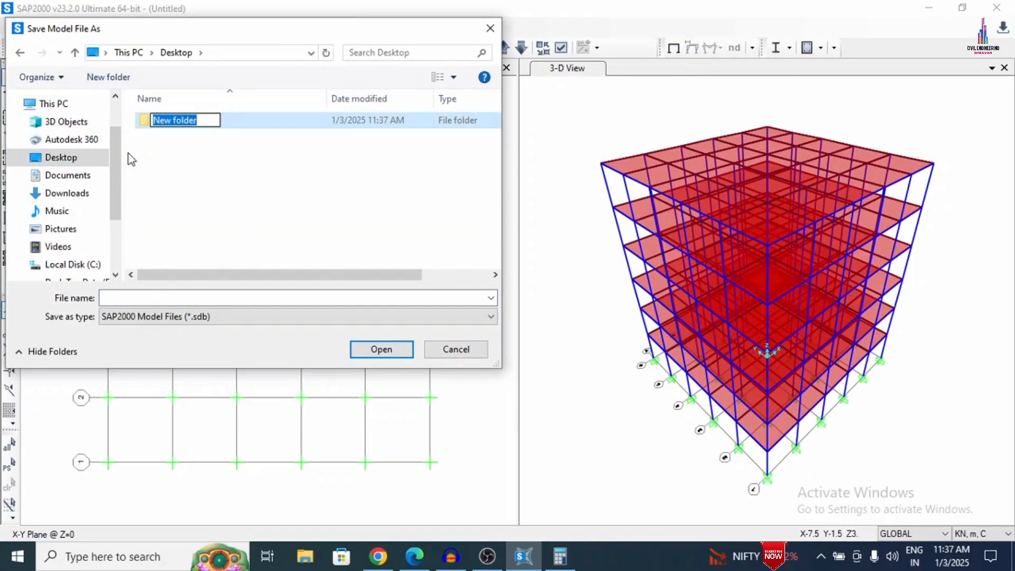
pyautogui.write('class')
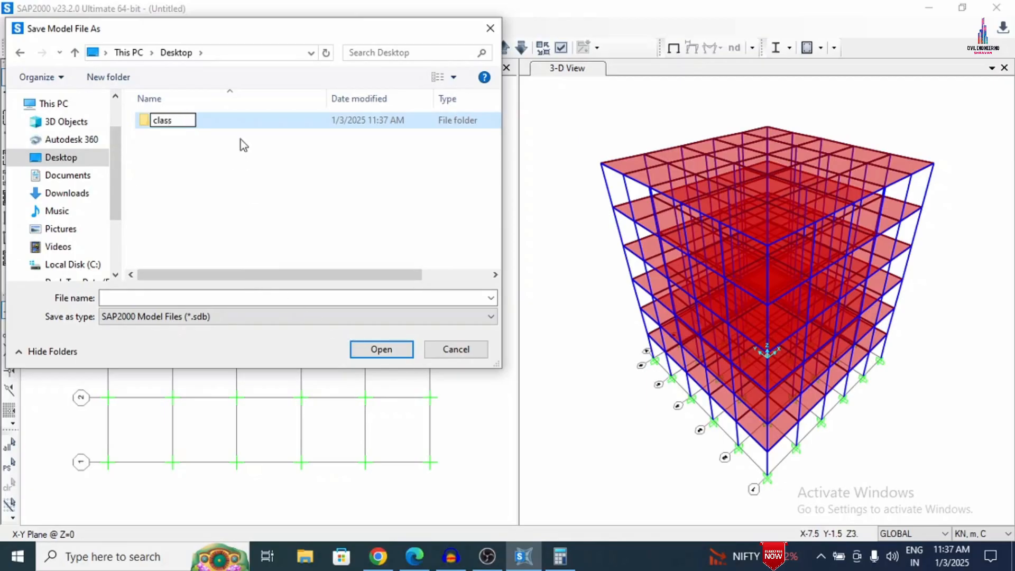
pyautogui.press('Return')
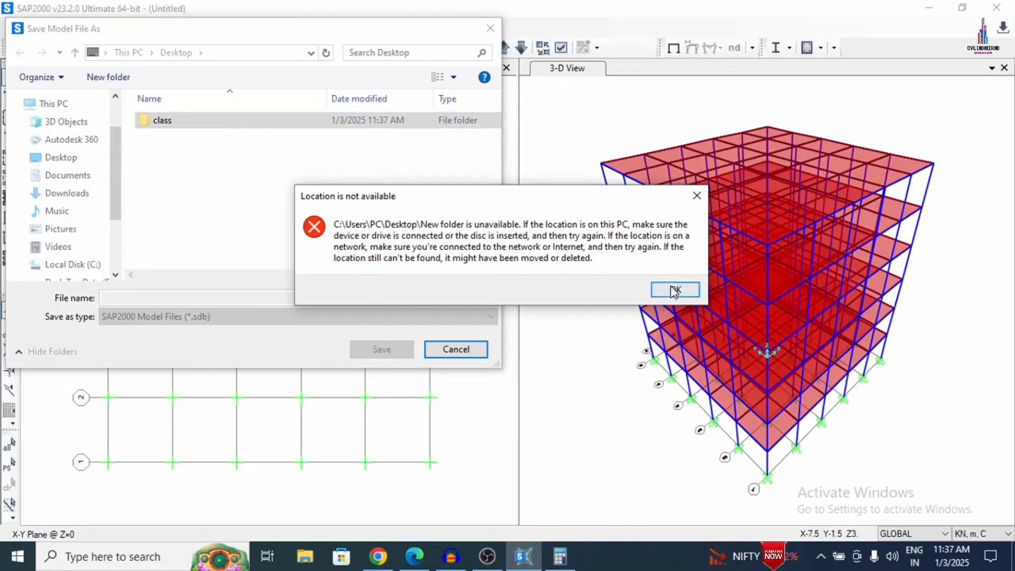
pyautogui.click(674, 290)
pyautogui.click(245, 296)
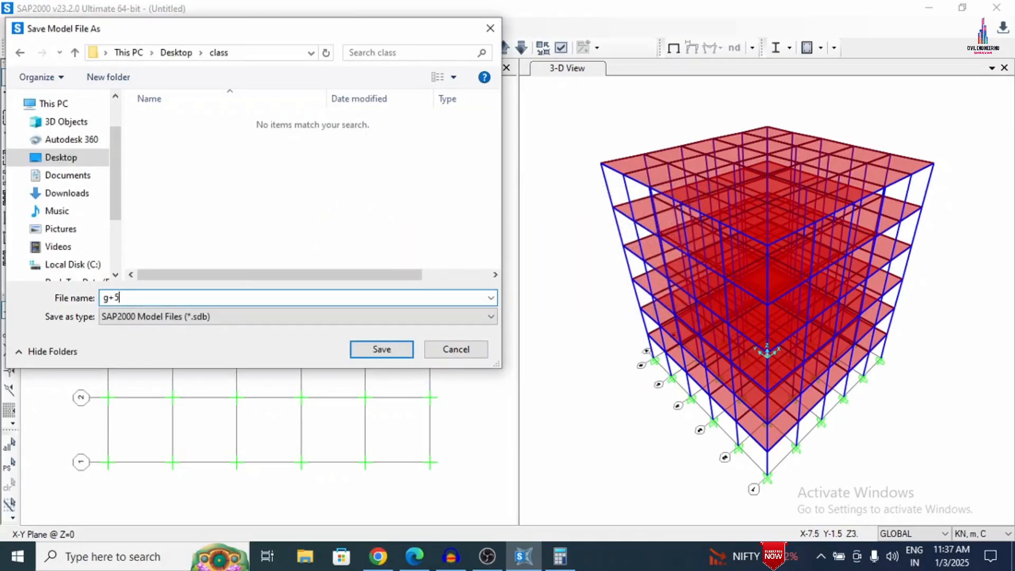
pyautogui.press('Return')
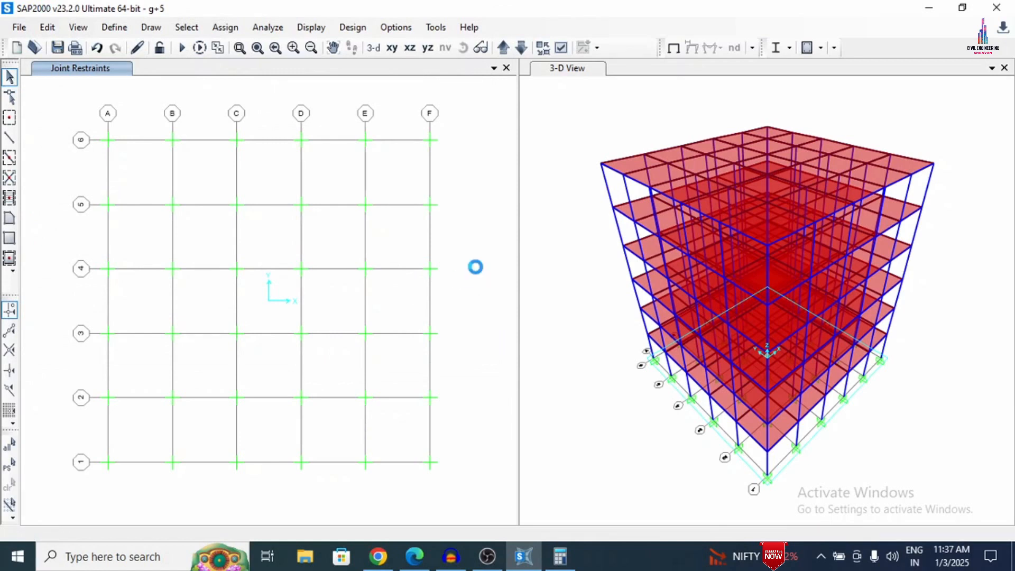
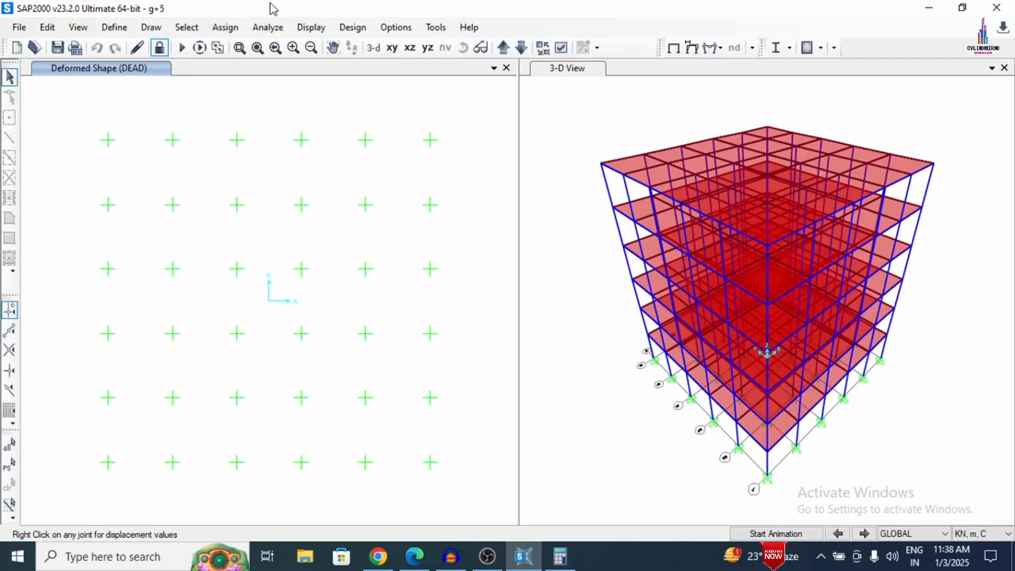
# - Switch the deformed-shape view to 3-D and display the deformed shape for the EQX load case
pyautogui.click(373, 47)
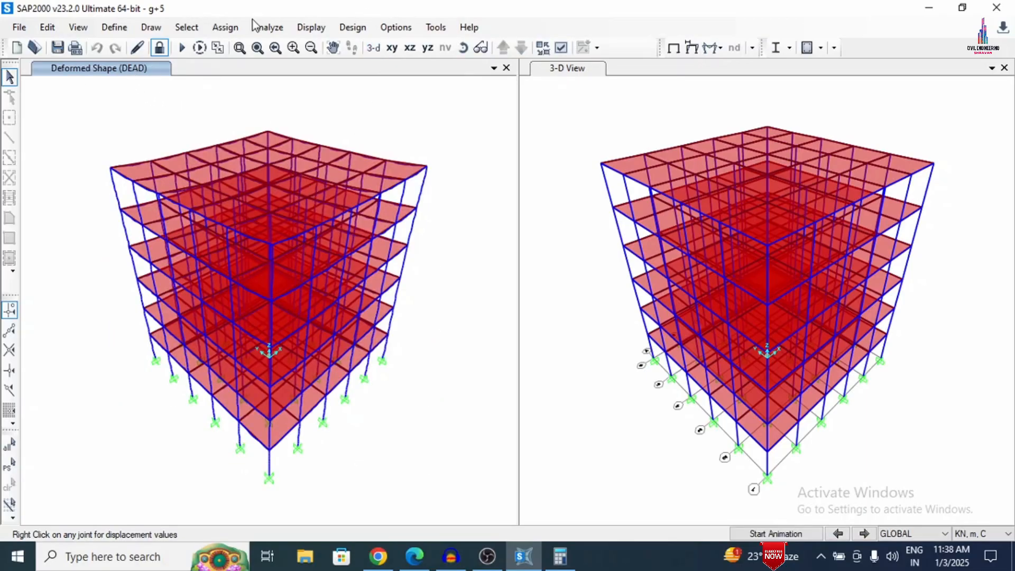
pyautogui.click(310, 28)
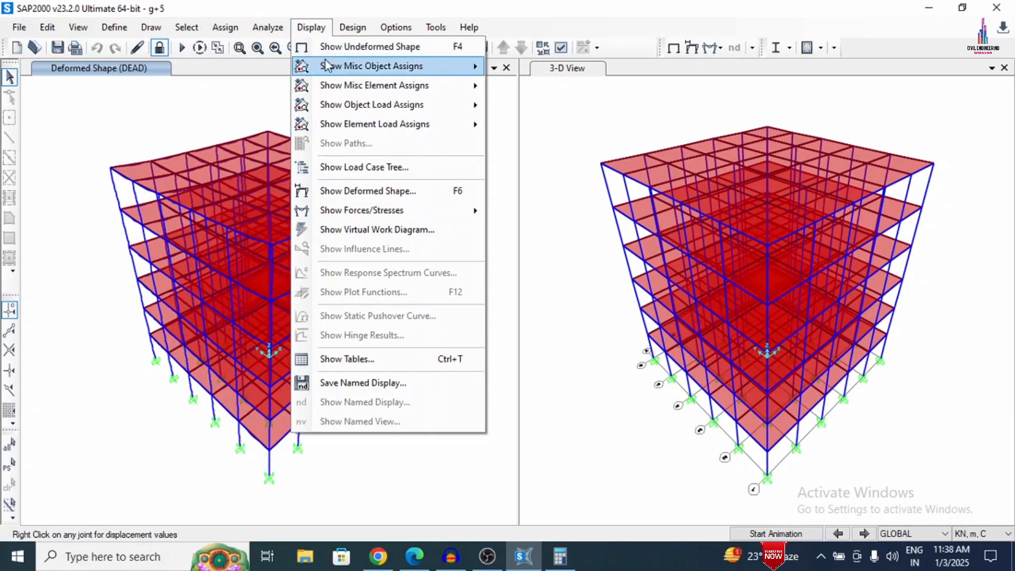
pyautogui.moveTo(326, 66)
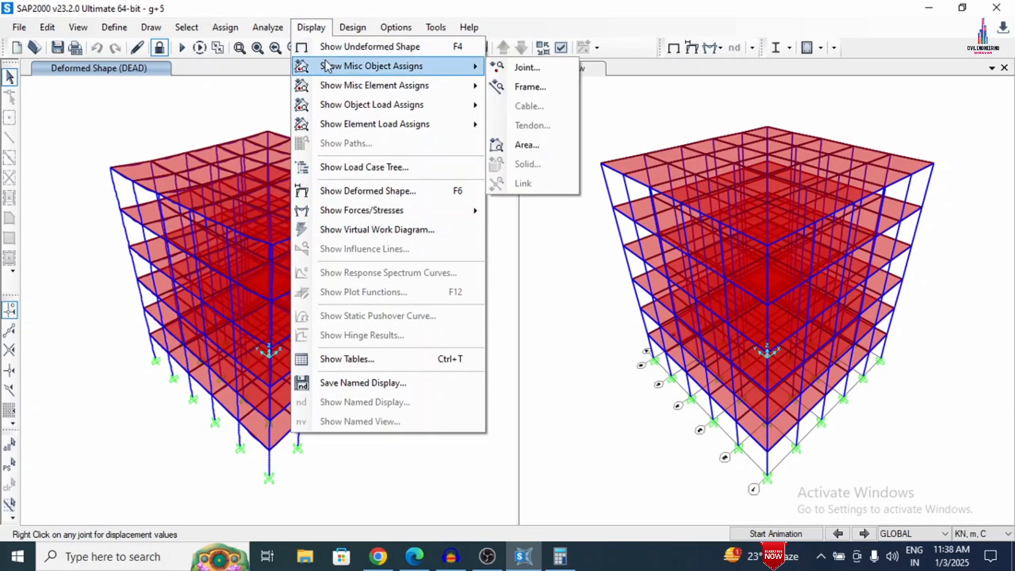
pyautogui.click(328, 194)
pyautogui.click(379, 137)
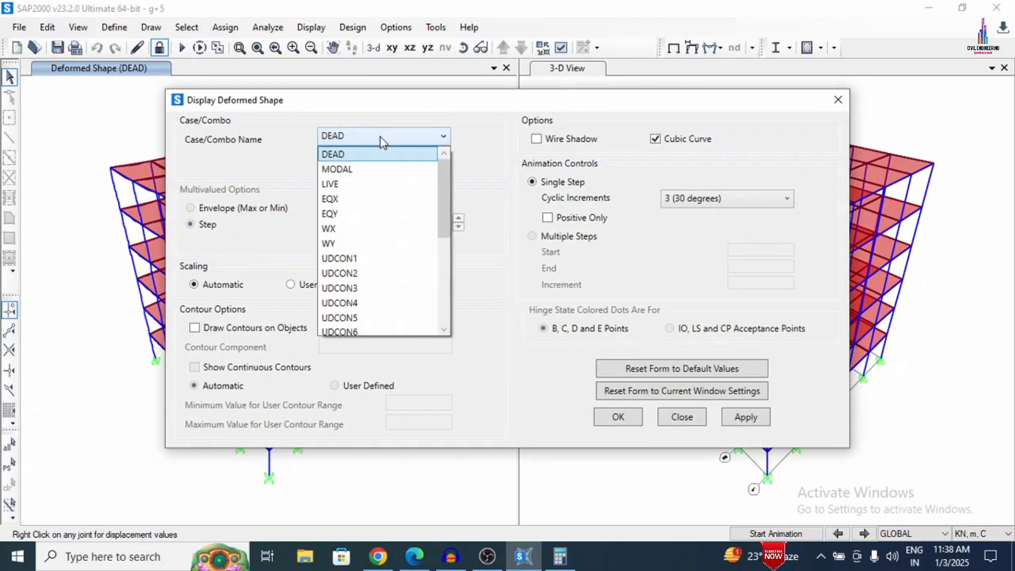
pyautogui.click(354, 205)
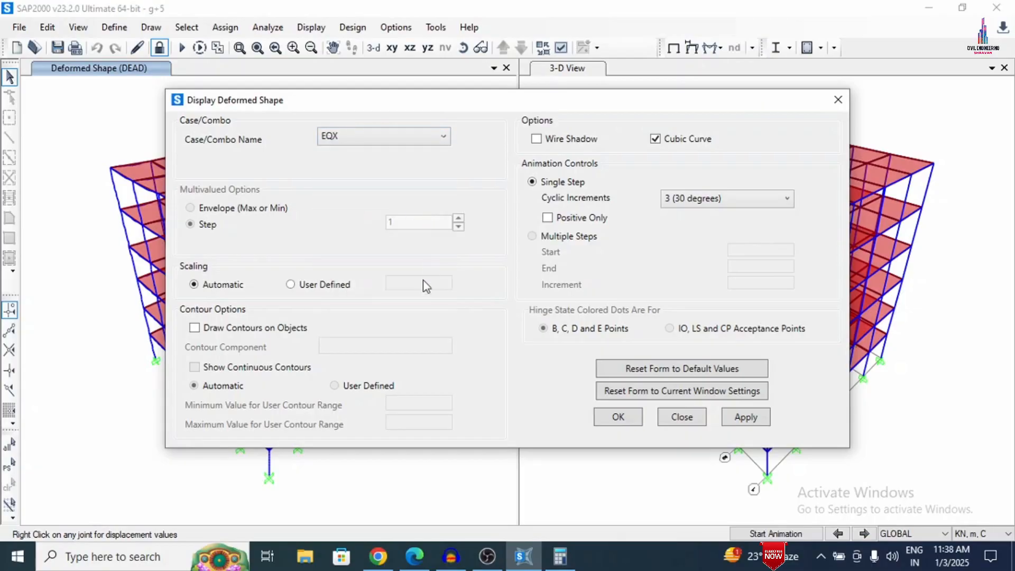
pyautogui.click(746, 416)
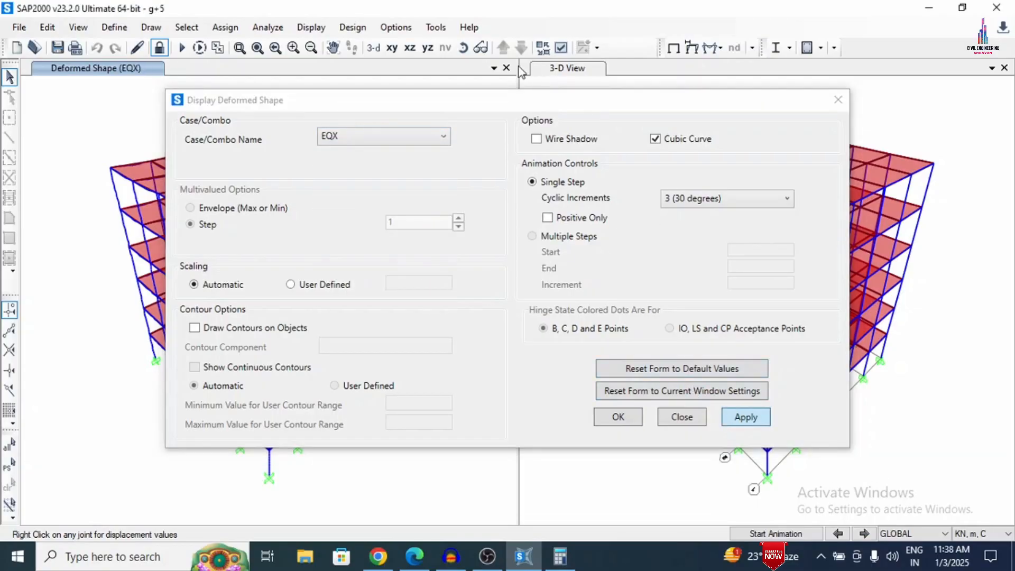
pyautogui.moveTo(451, 101); pyautogui.dragTo(680, 113)
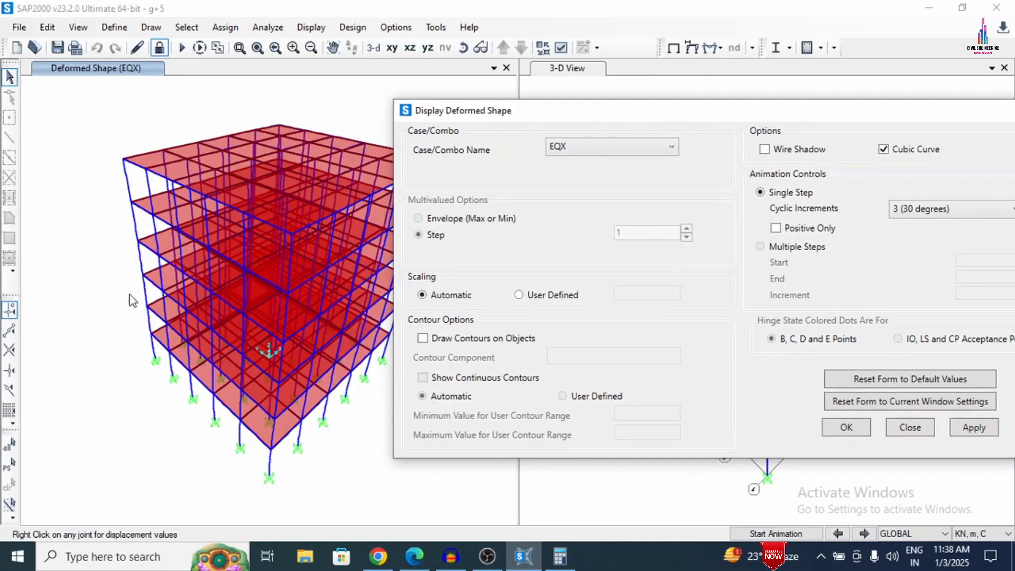
# - Display the deformed shape for the EQY load case and close the deformed-shape settings
pyautogui.click(579, 144)
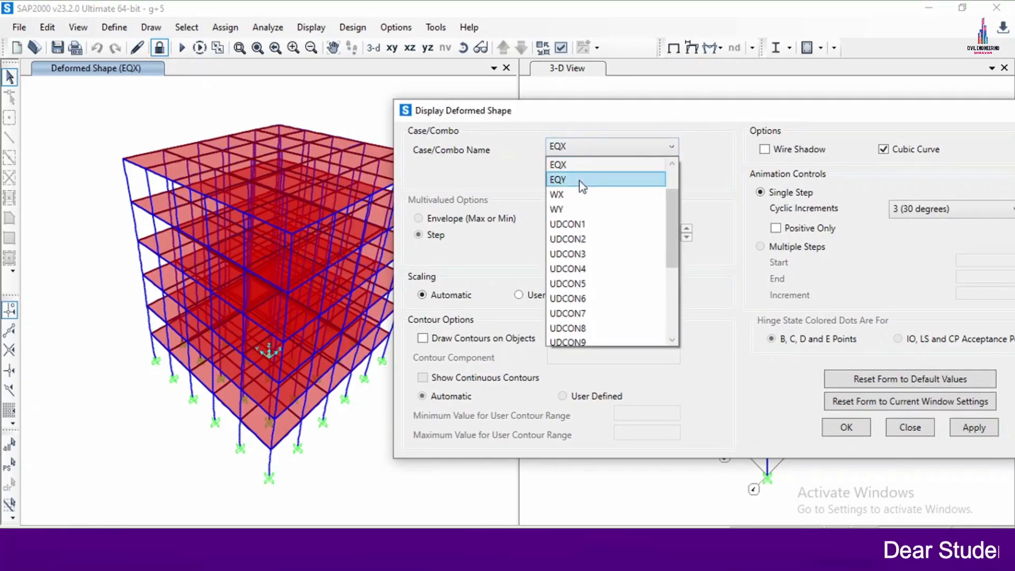
pyautogui.click(579, 180)
pyautogui.click(974, 428)
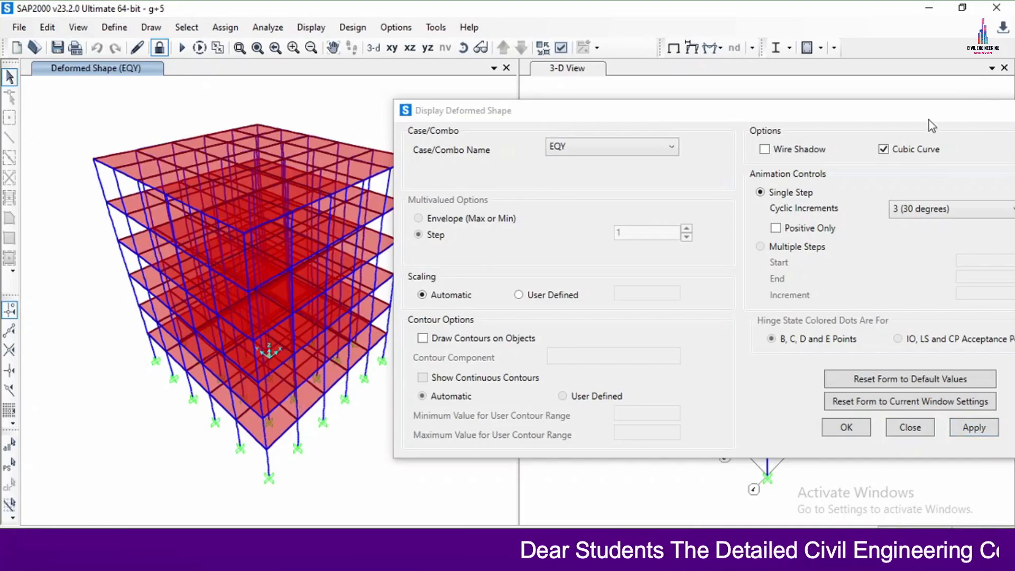
pyautogui.moveTo(930, 112); pyautogui.dragTo(746, 93)
pyautogui.click(661, 407)
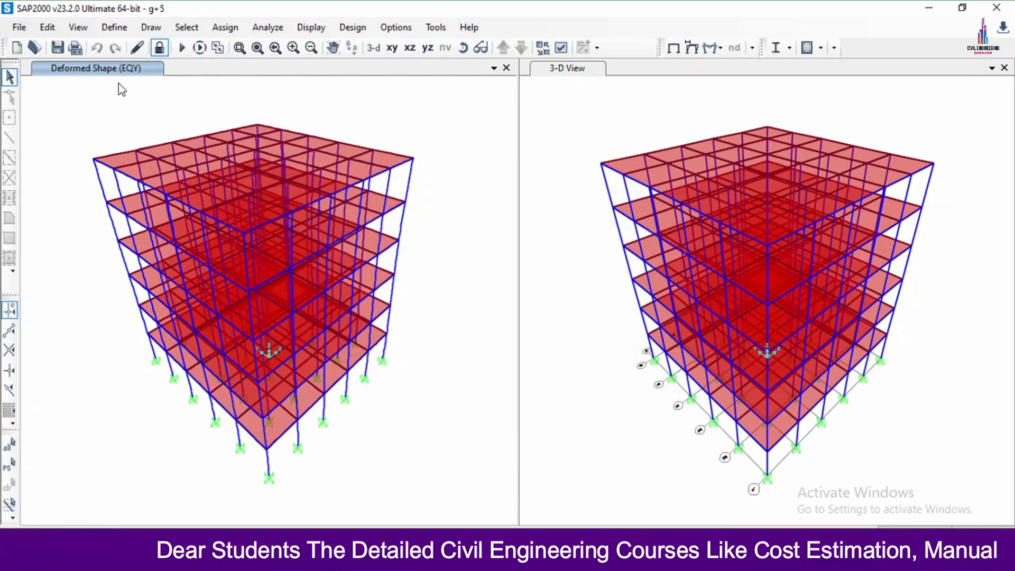
pyautogui.click(307, 27)
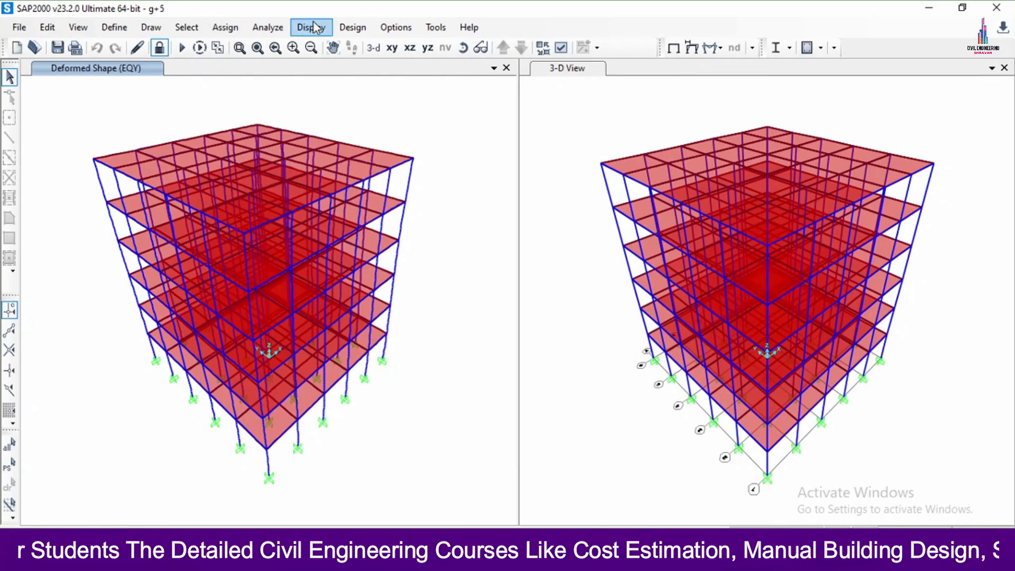
pyautogui.click(523, 212)
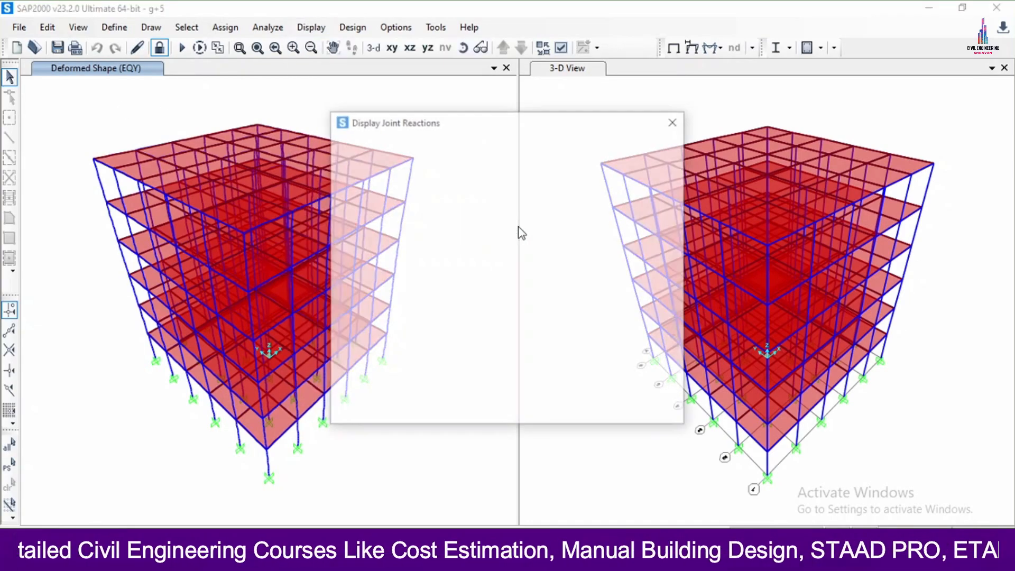
pyautogui.click(675, 120)
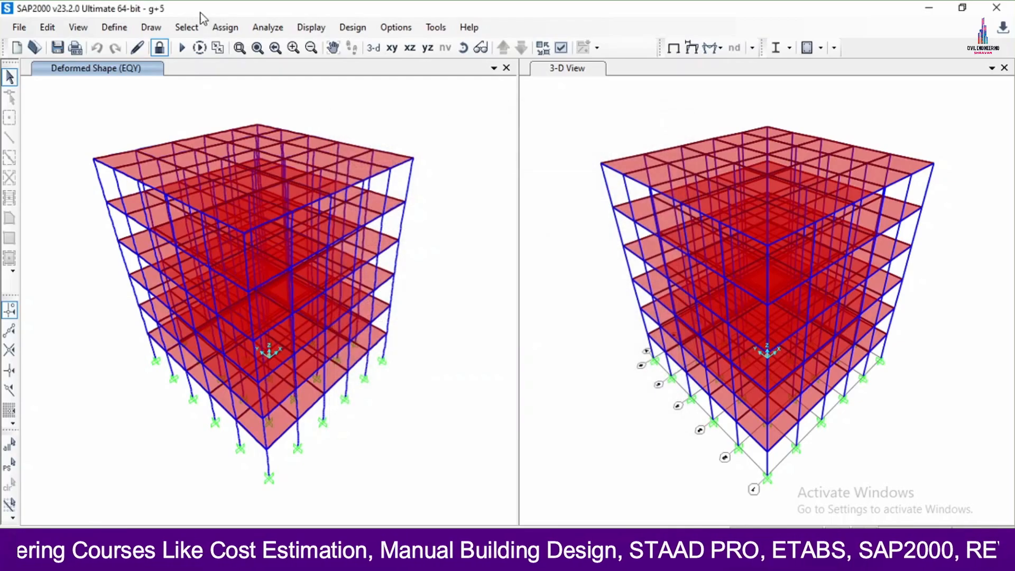
# - Display the Shear 2-2 frame force diagram for the DEAD load case on the 3-D model
pyautogui.click(310, 27)
pyautogui.moveTo(329, 214)
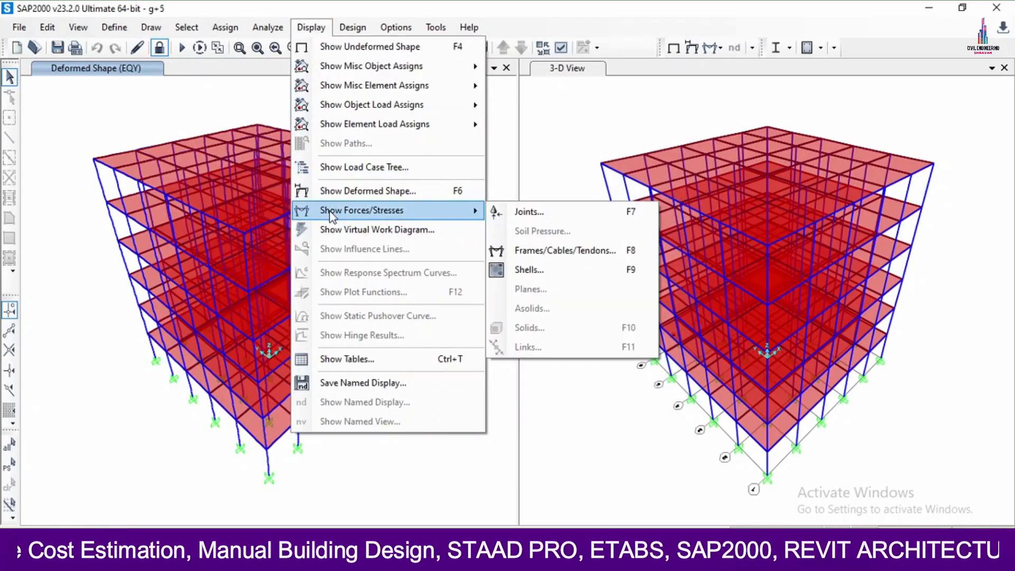
pyautogui.click(525, 250)
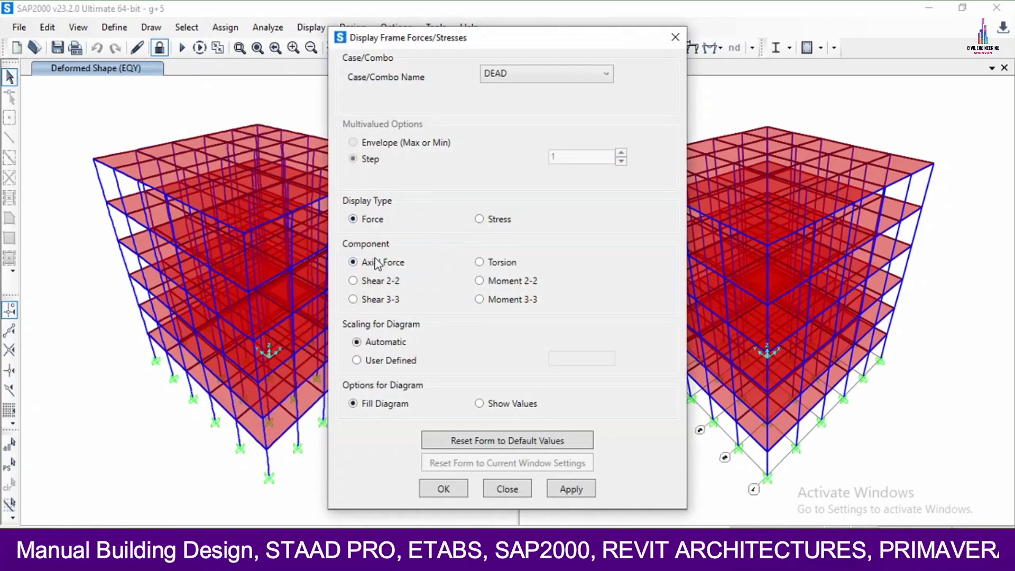
pyautogui.click(373, 283)
pyautogui.click(564, 490)
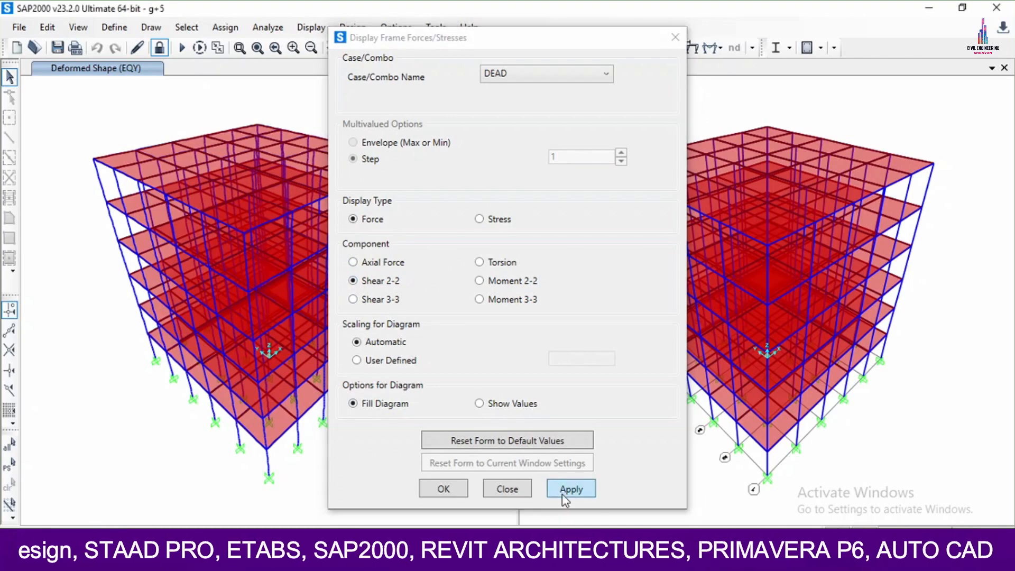
# - Switch the frame force diagram to Moment 3-3 for the DEAD case and close the force display settings
pyautogui.click(480, 299)
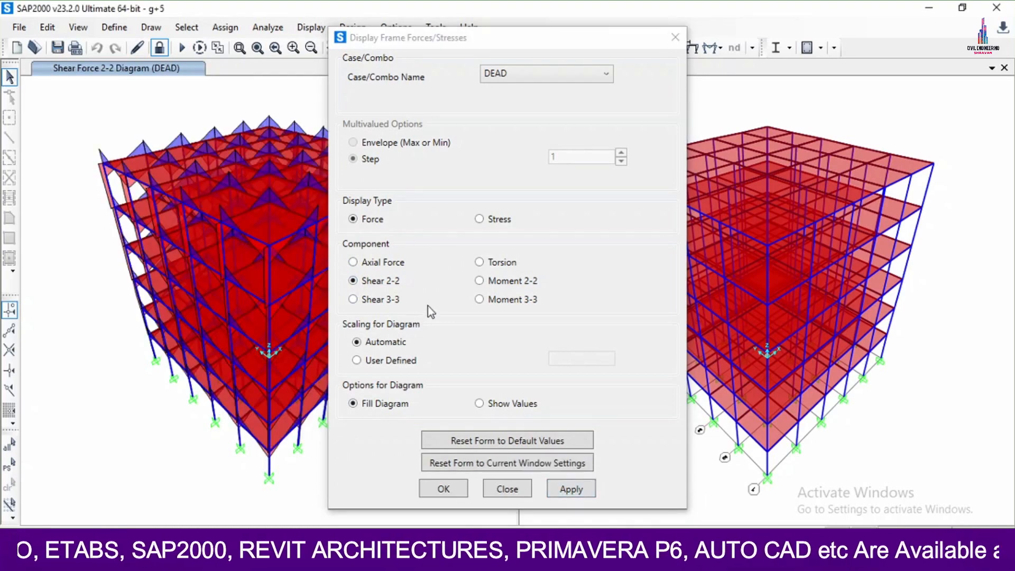
pyautogui.click(564, 489)
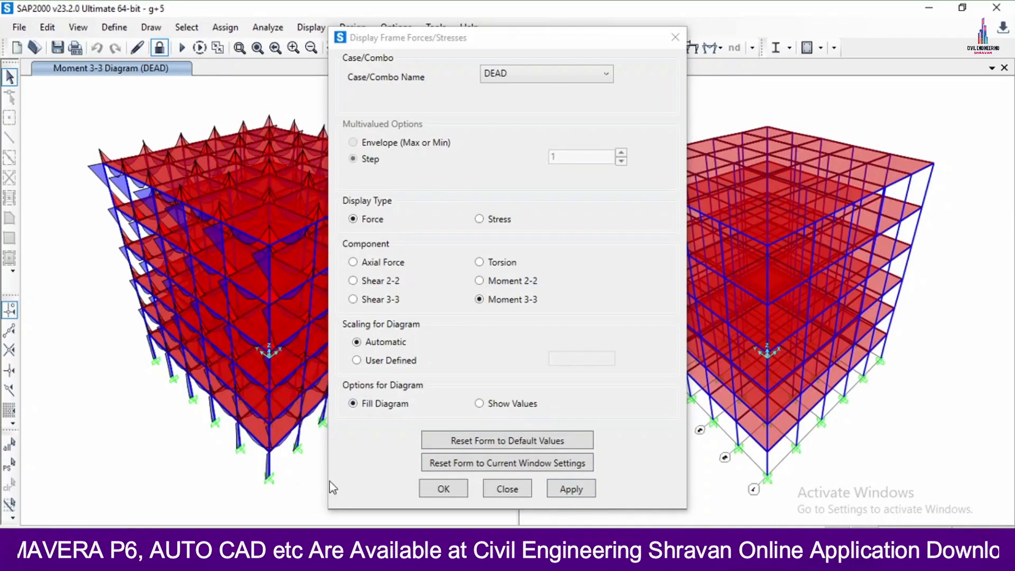
pyautogui.click(445, 487)
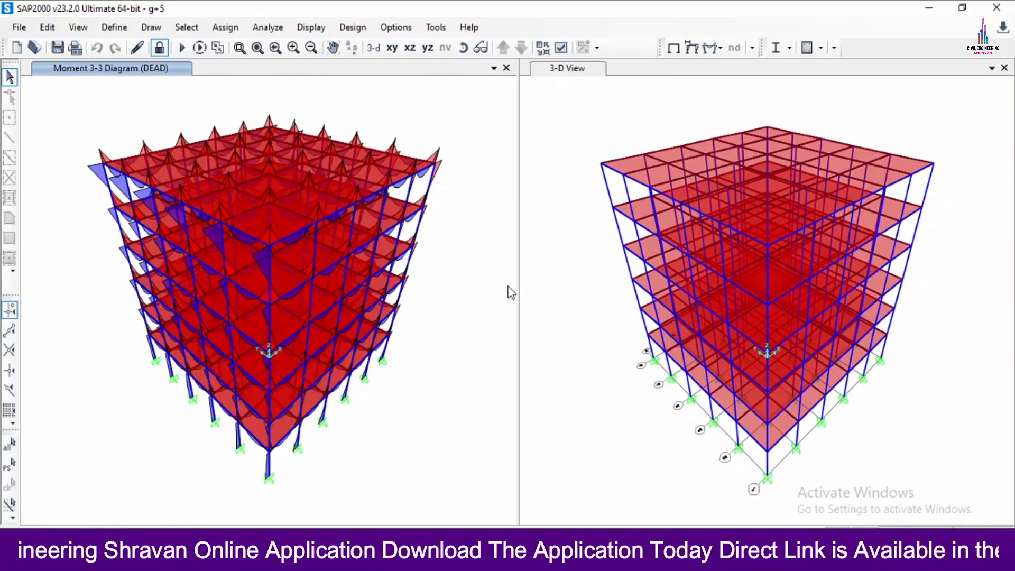
# - Set the design code in the concrete frame design preferences to Indian IS 456-2000
pyautogui.click(359, 29)
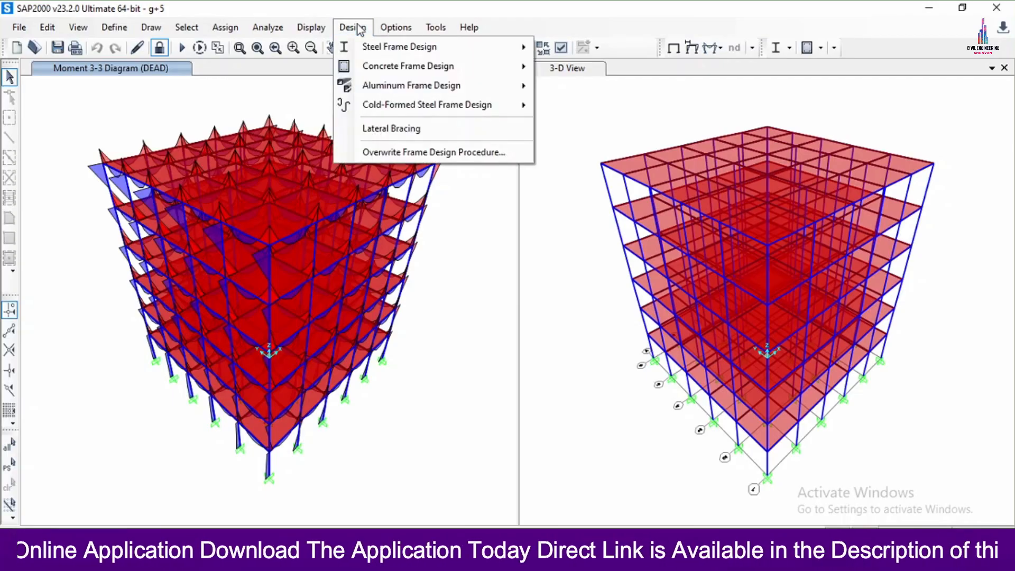
pyautogui.moveTo(379, 71)
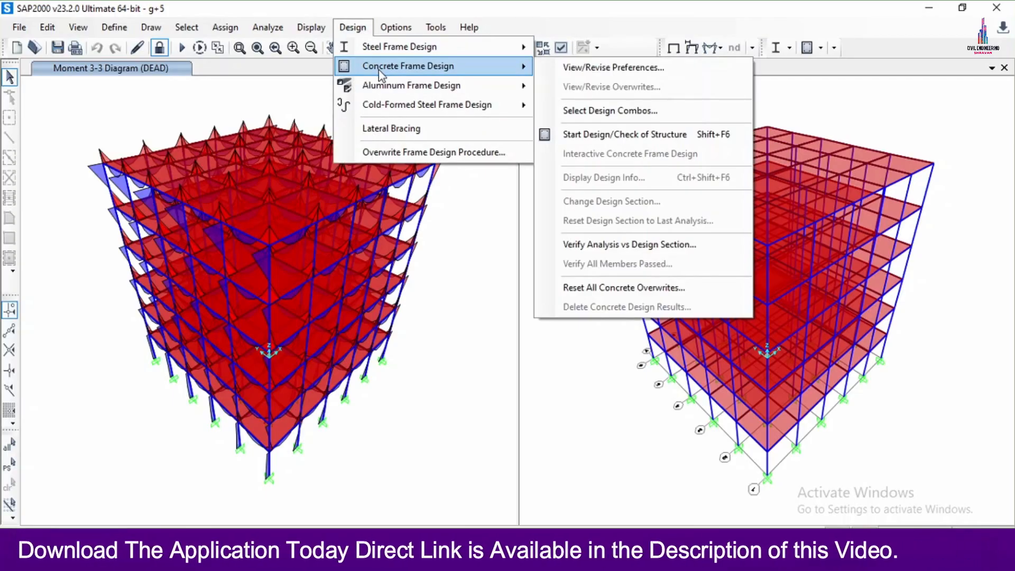
pyautogui.click(642, 67)
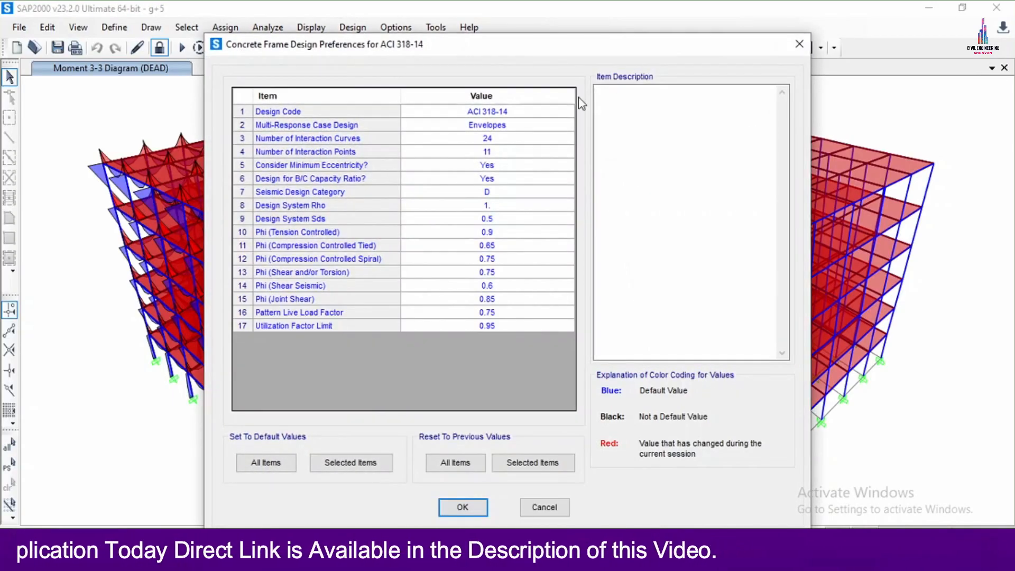
pyautogui.click(518, 114)
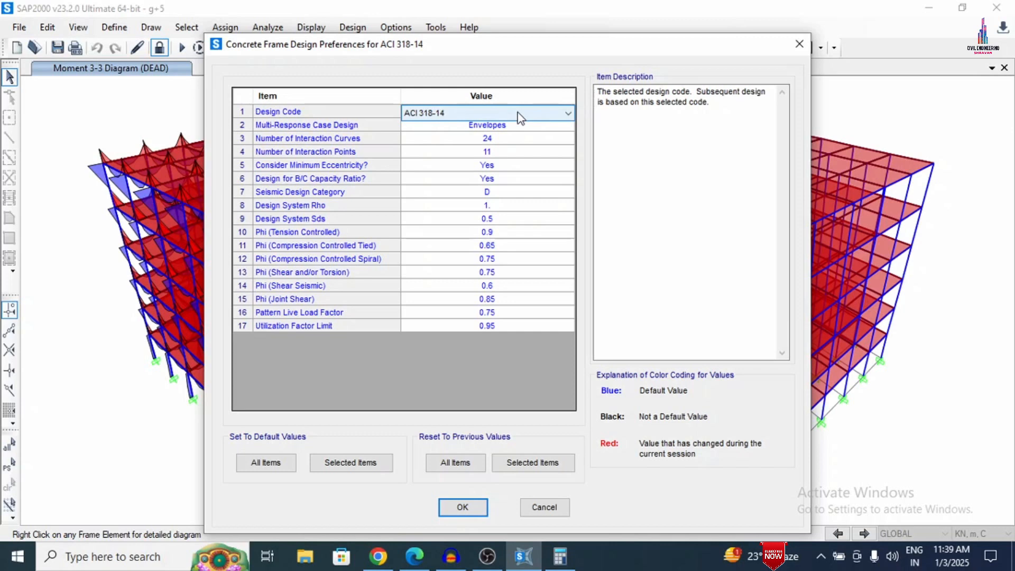
pyautogui.click(518, 113)
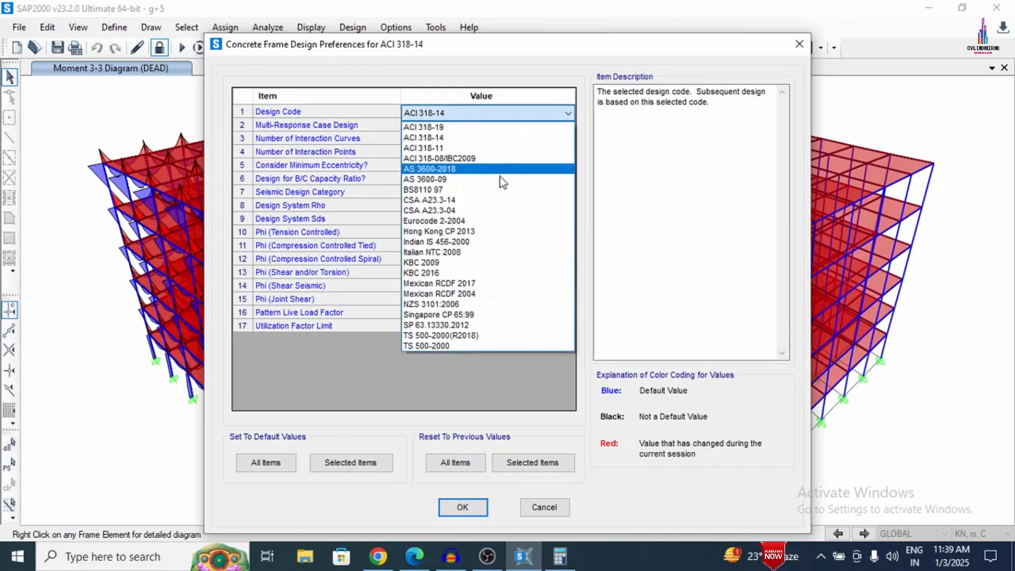
pyautogui.click(476, 242)
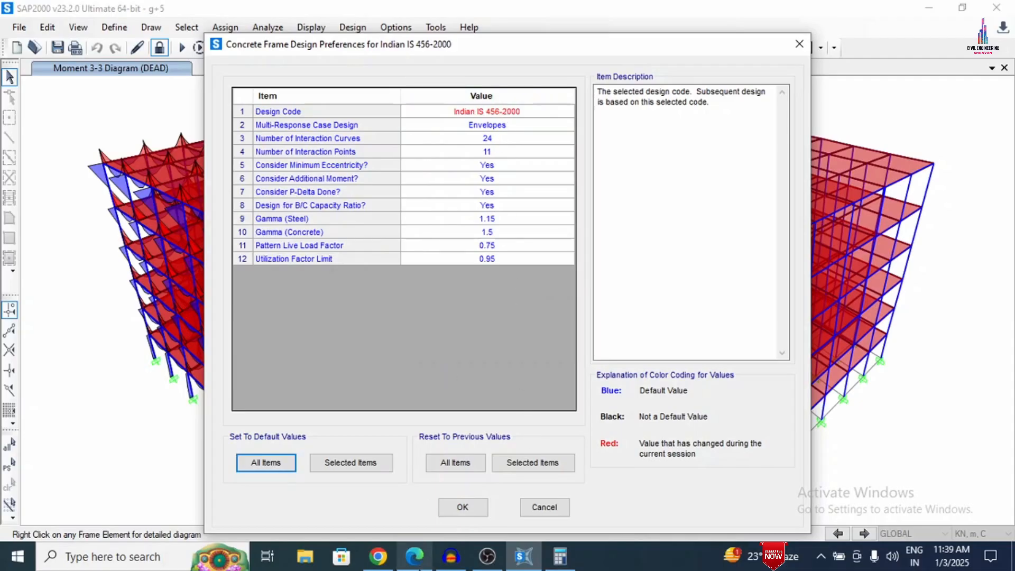
pyautogui.click(463, 508)
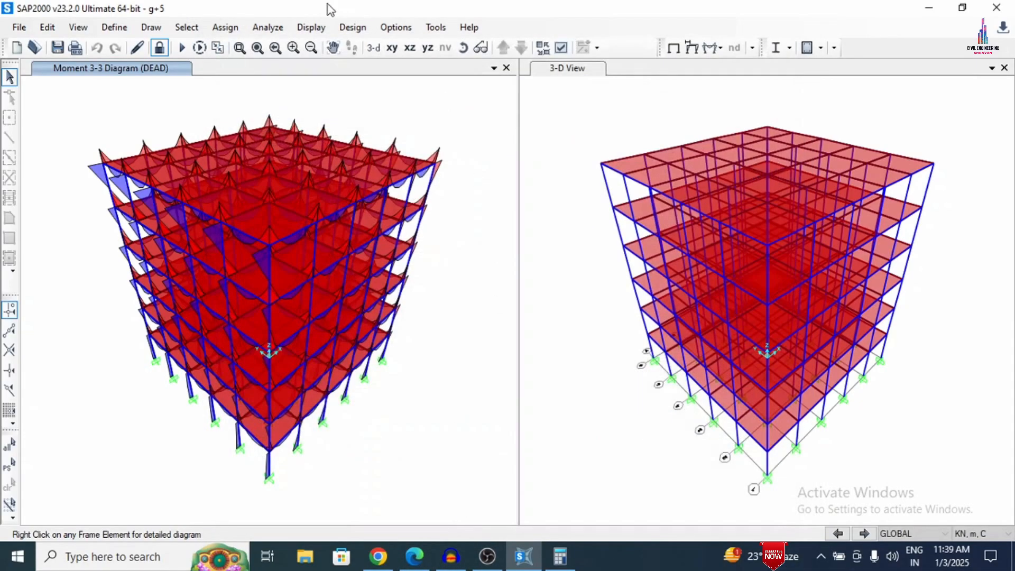
# - Run the concrete frame design and check of the whole structure
pyautogui.click(352, 27)
pyautogui.moveTo(381, 66)
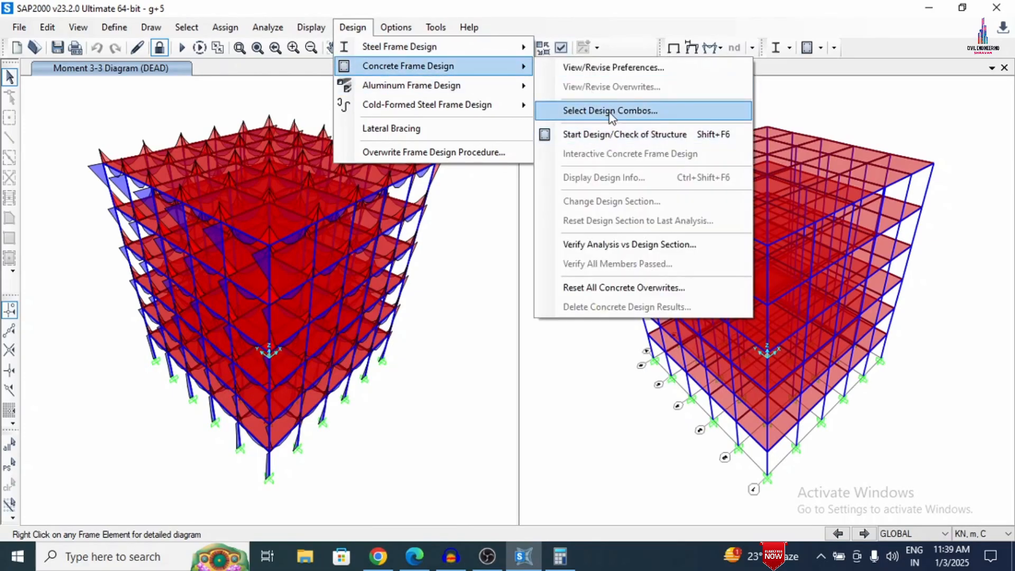
pyautogui.click(612, 136)
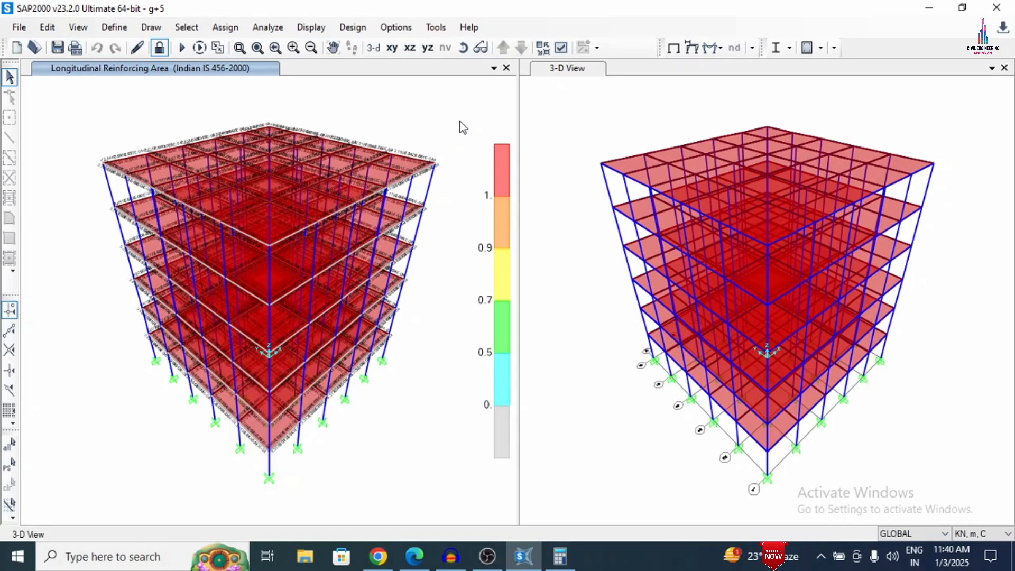
# - Review the concrete design summary of the vertical frame member at the top story's outer corner, then close its design information
pyautogui.click(109, 189)
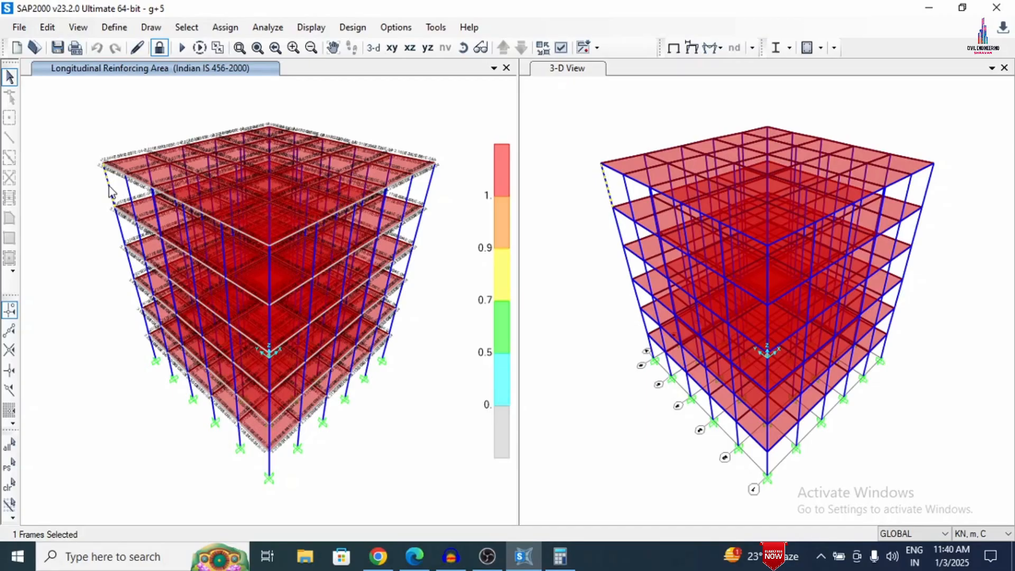
pyautogui.rightClick(109, 188)
pyautogui.click(433, 361)
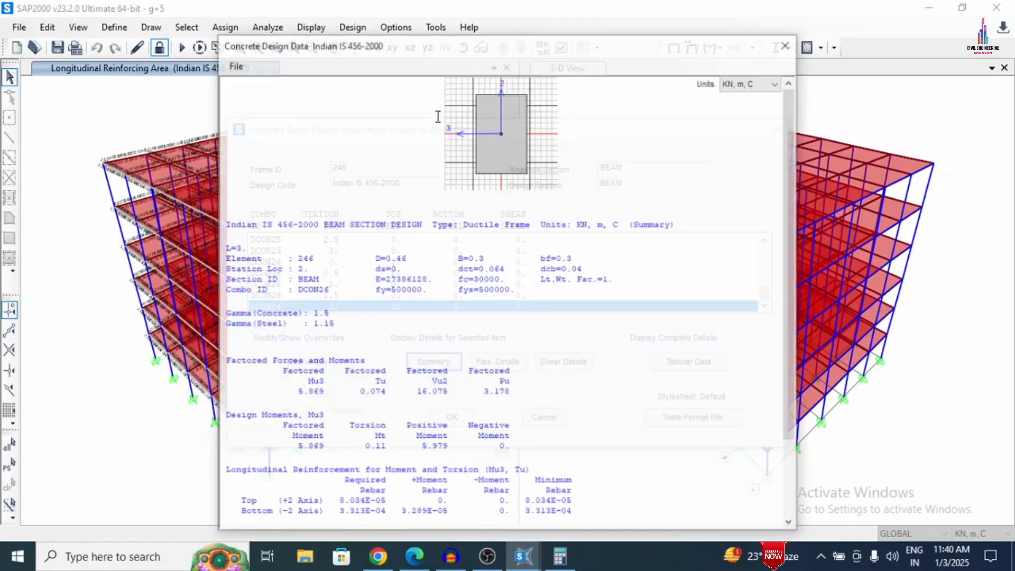
pyautogui.scroll(-3, 768, 295)
pyautogui.scroll(3, 758, 338)
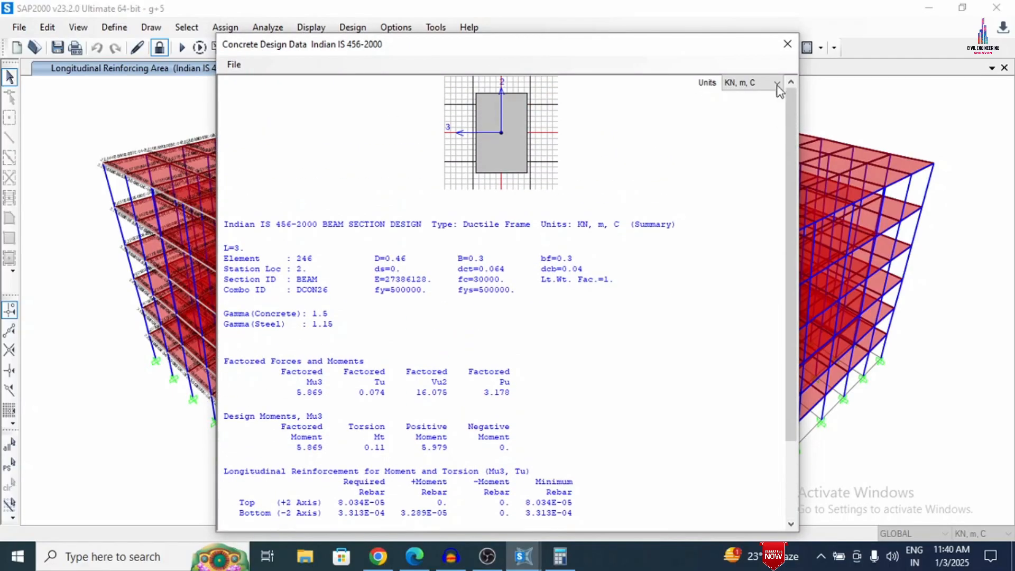
pyautogui.click(787, 44)
pyautogui.click(775, 130)
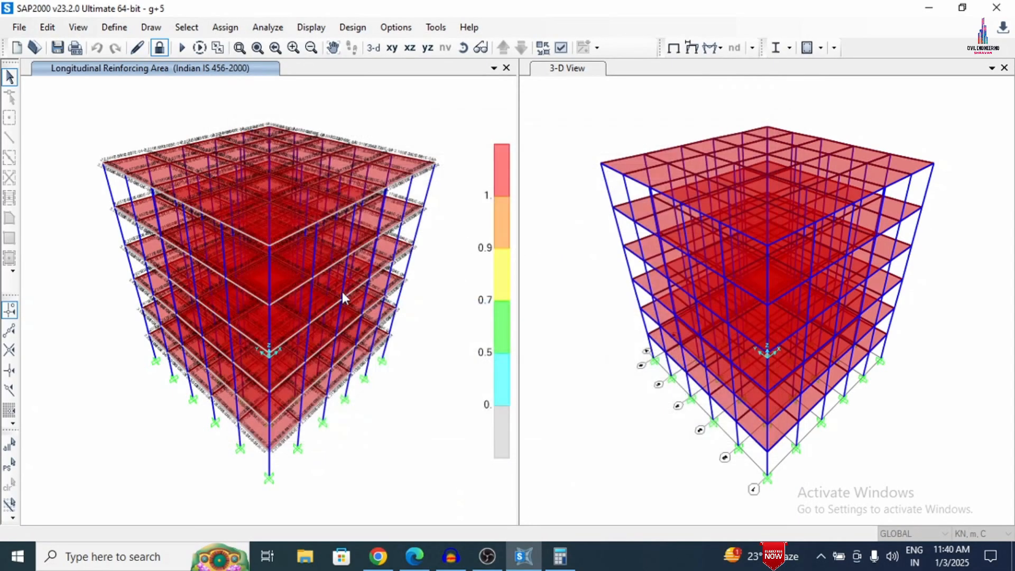
# - Review the concrete design summary of a frame member in the lower stories, then close its design information
pyautogui.click(385, 357)
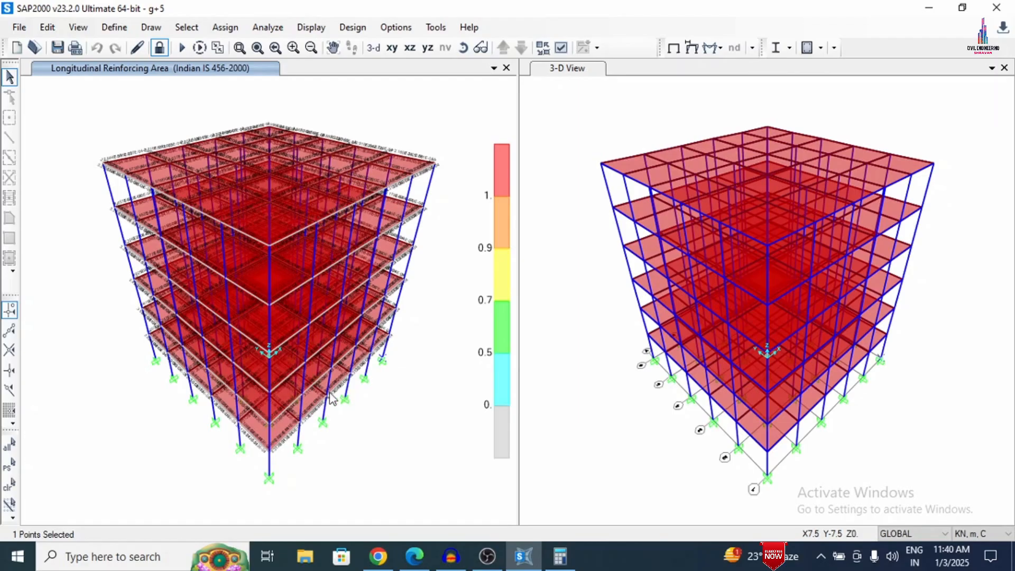
pyautogui.click(304, 380)
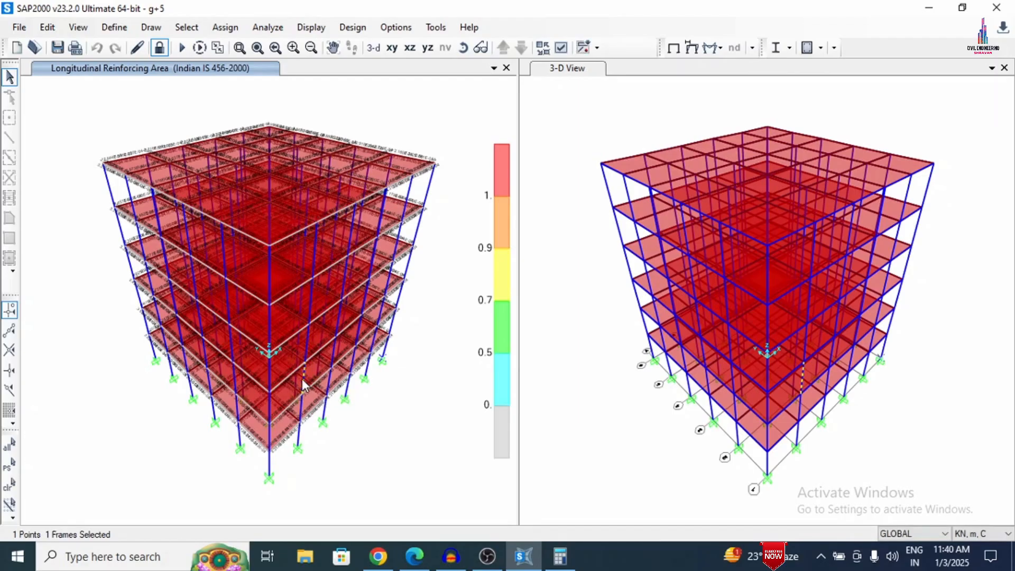
pyautogui.click(304, 380)
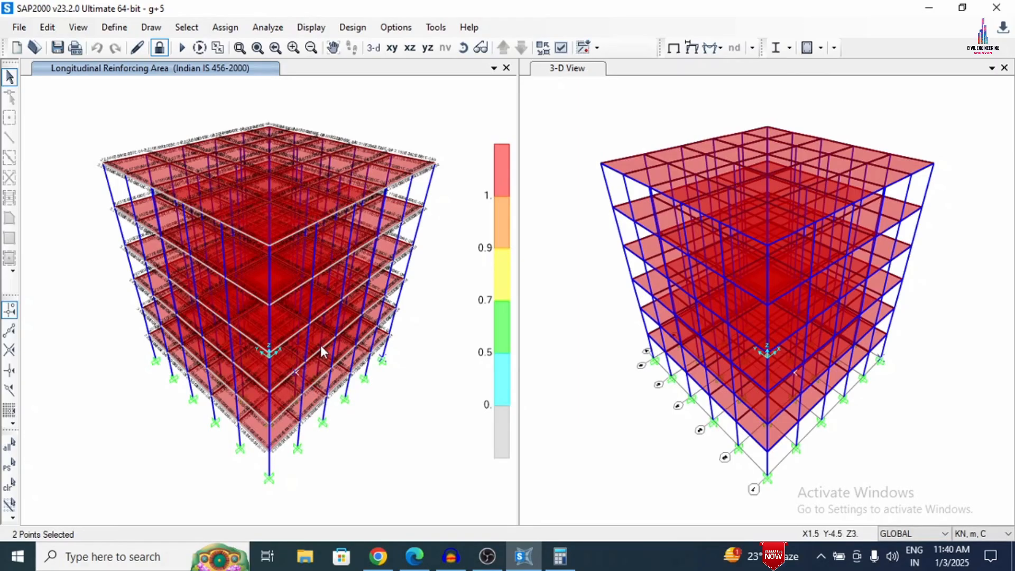
pyautogui.rightClick(320, 348)
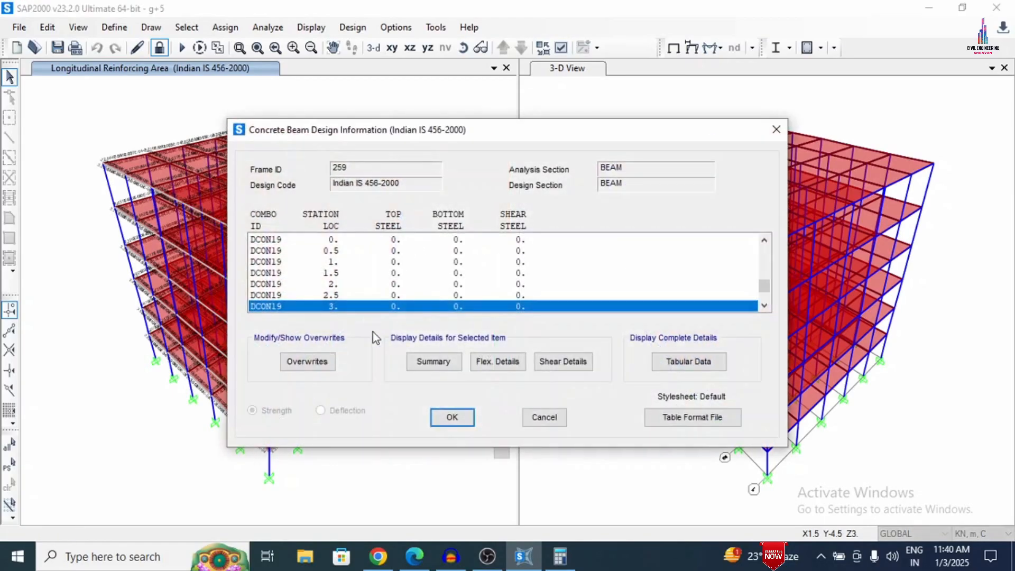
pyautogui.click(431, 361)
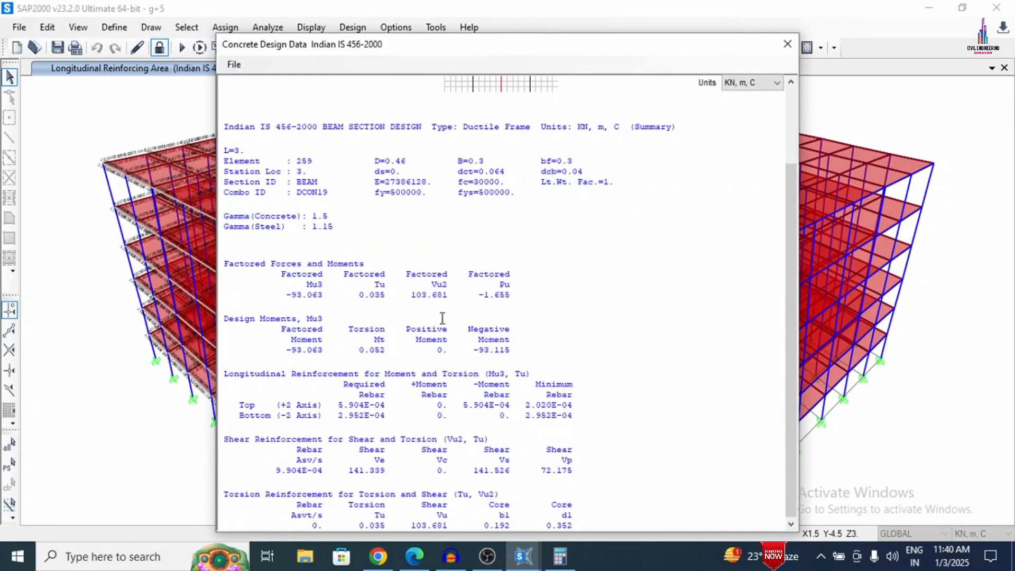
pyautogui.click(785, 45)
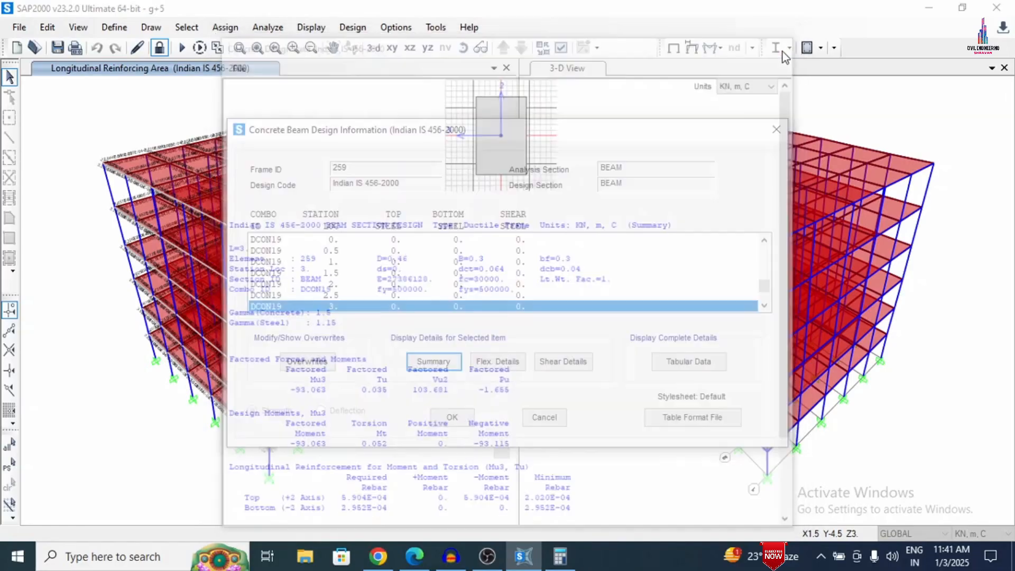
pyautogui.click(776, 131)
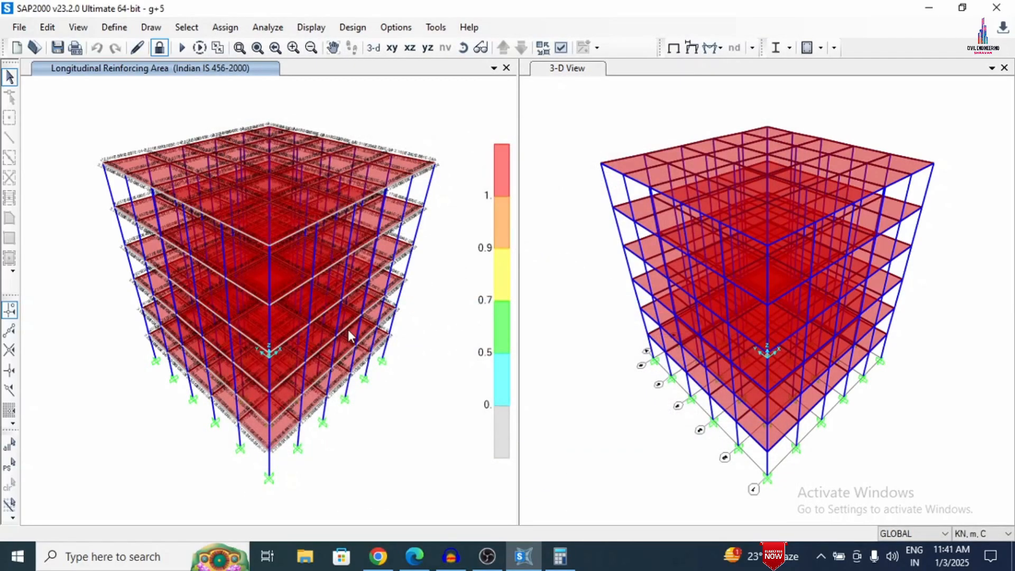
pyautogui.click(343, 30)
pyautogui.moveTo(370, 48)
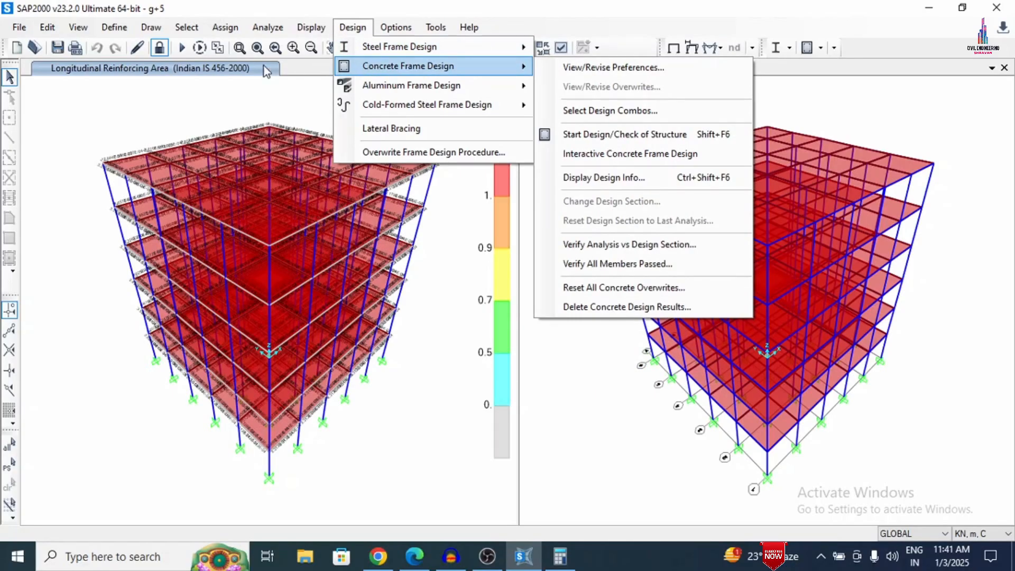
pyautogui.click(205, 98)
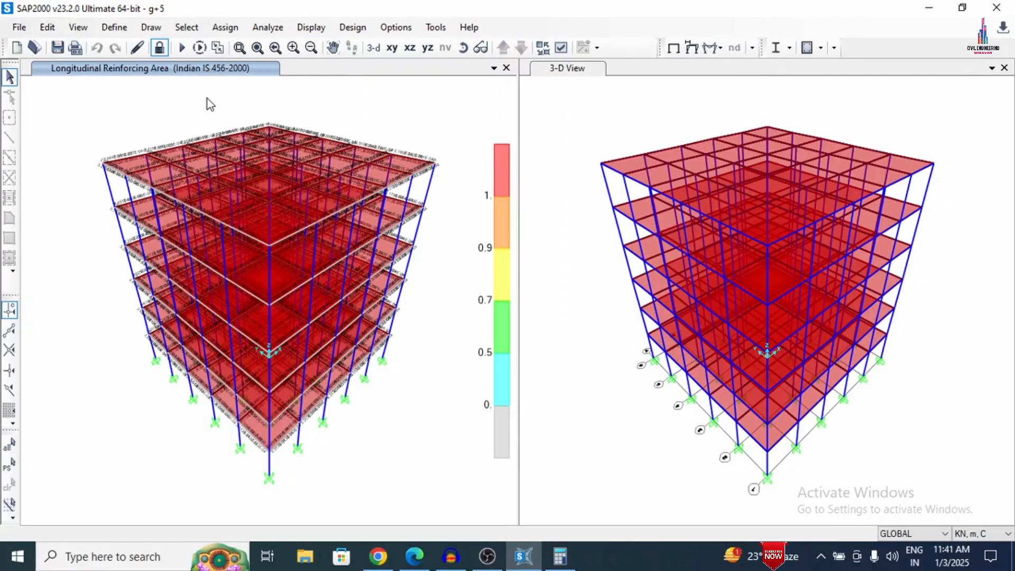